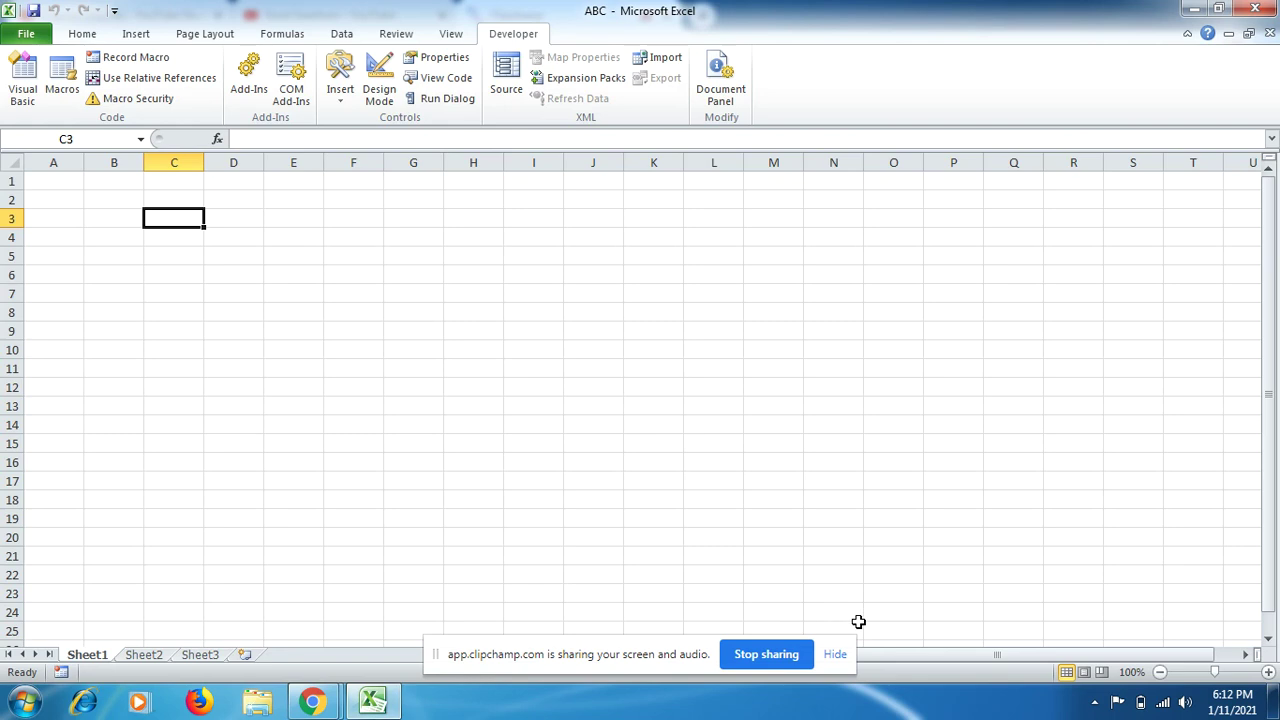
- Check the Developer tab in Excel Options' Customize Ribbon list, then close without applying changes
{"action": "left_click", "coordinate": [835, 656]}
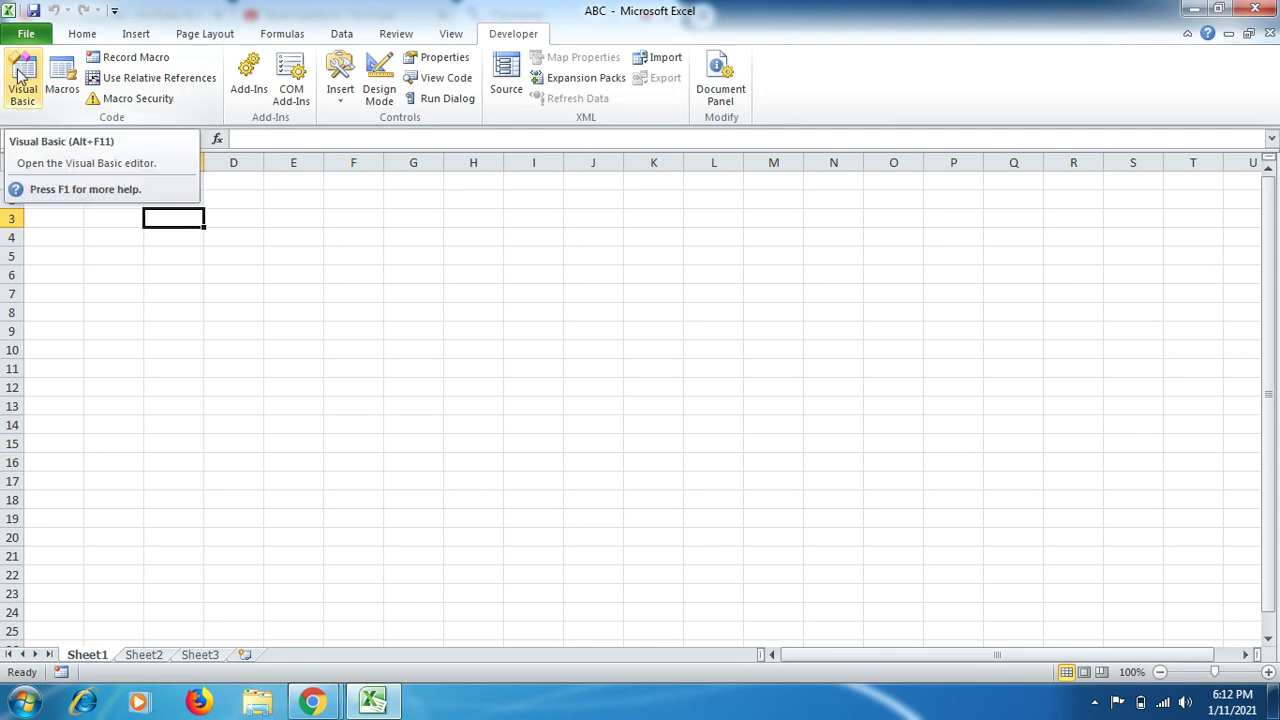
{"action": "left_click", "coordinate": [26, 33]}
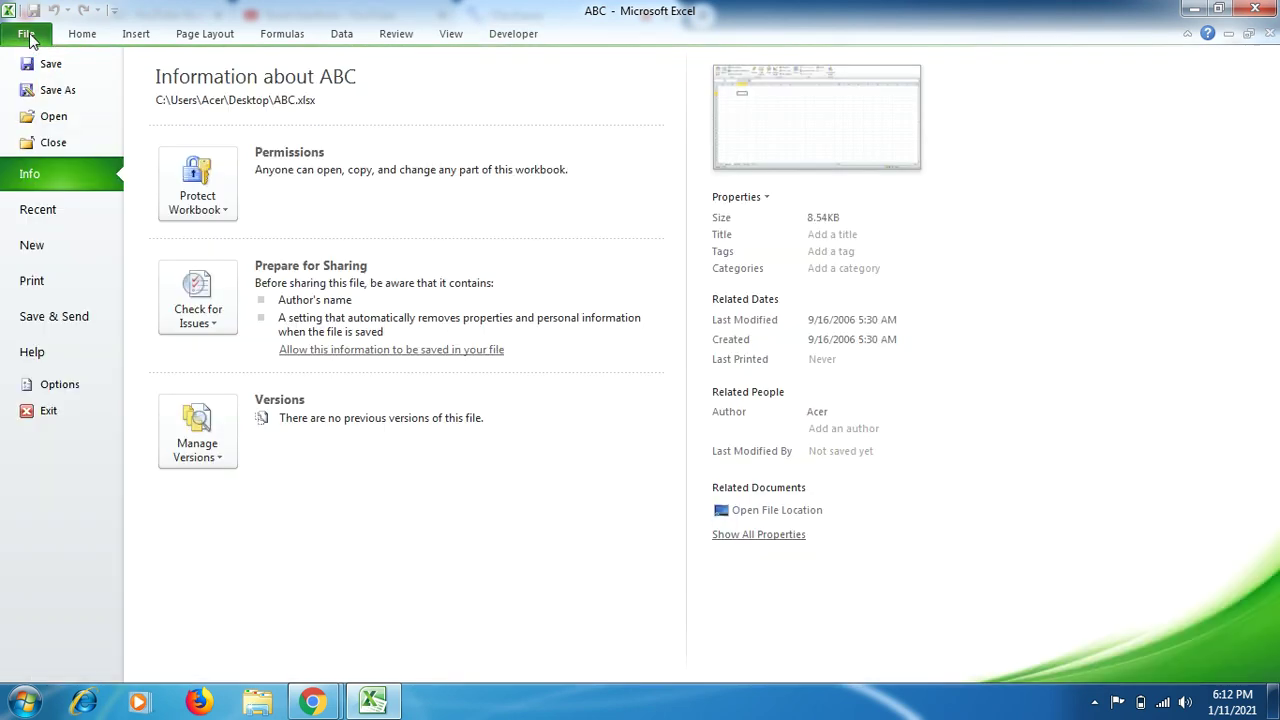
{"action": "left_click", "coordinate": [30, 384]}
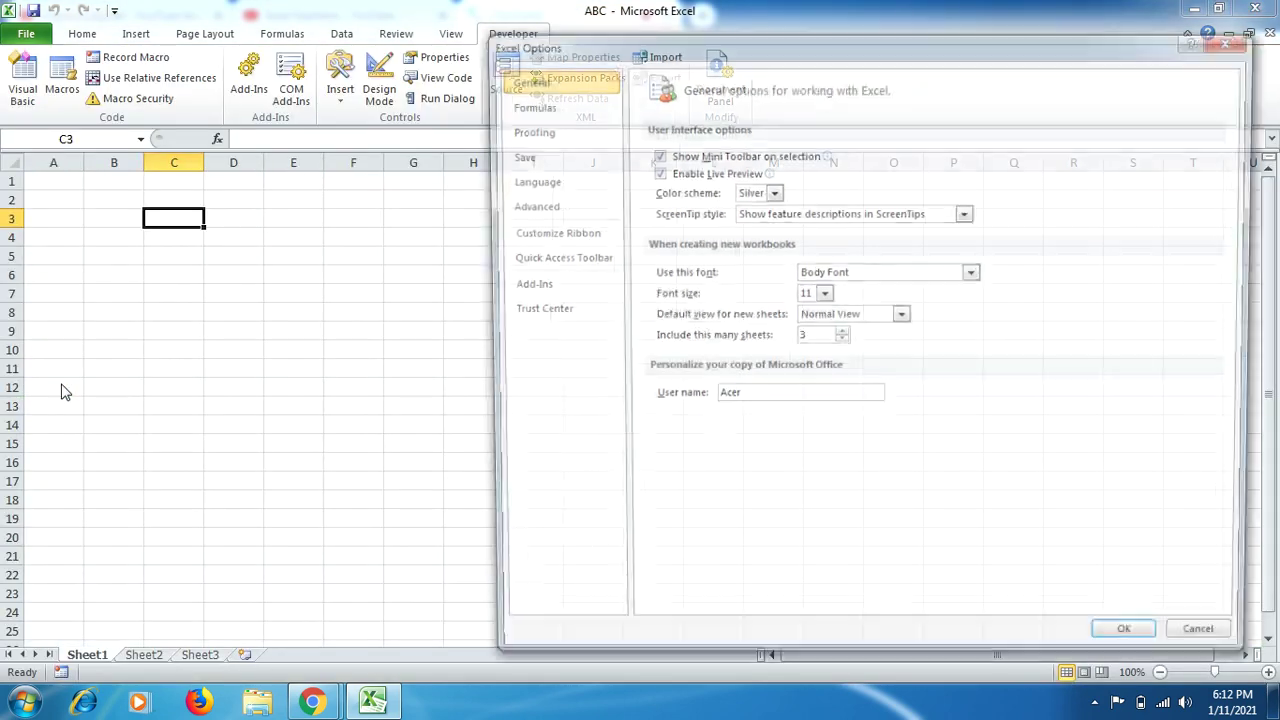
{"action": "left_click", "coordinate": [570, 237]}
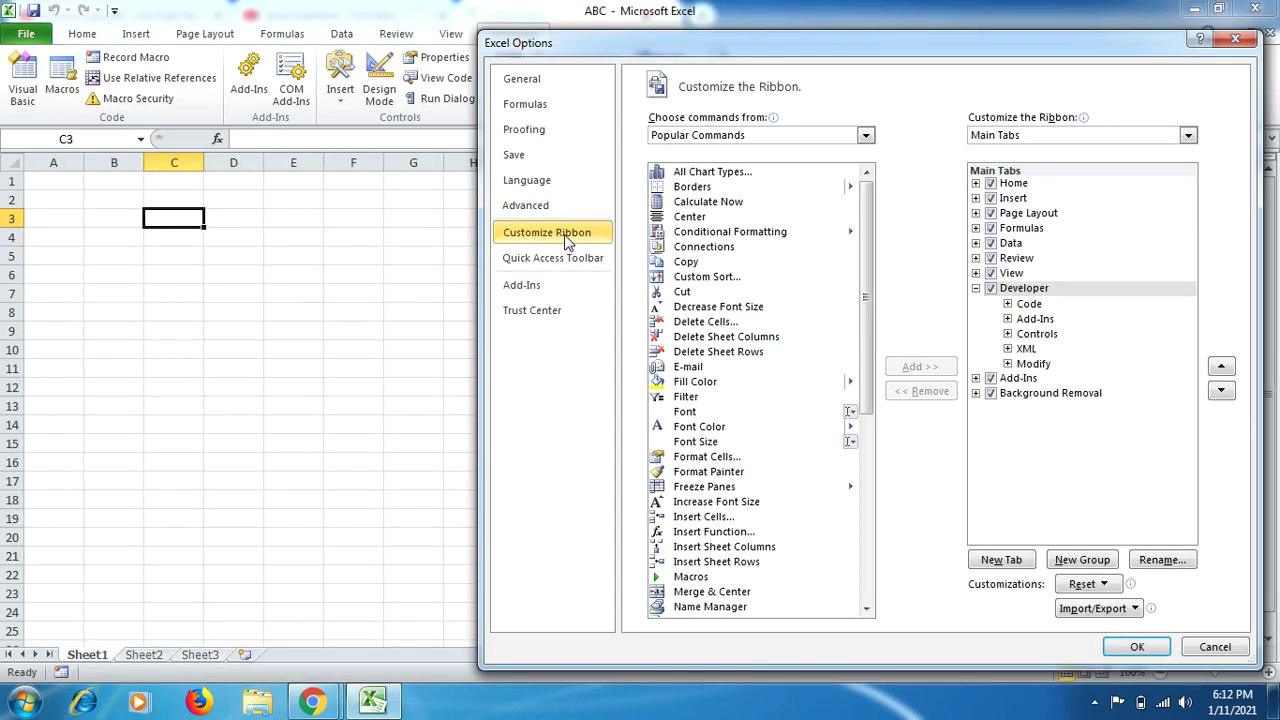
{"action": "left_click", "coordinate": [866, 136]}
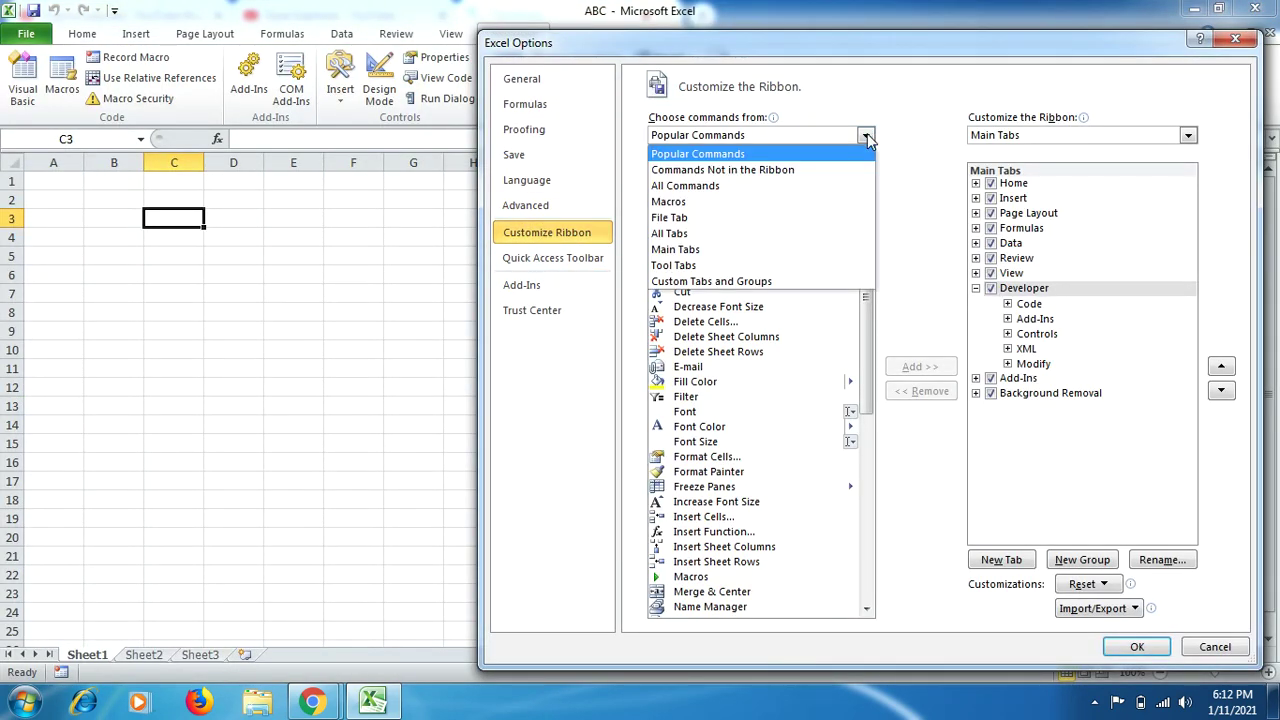
{"action": "left_click", "coordinate": [730, 249]}
{"action": "left_click", "coordinate": [690, 292]}
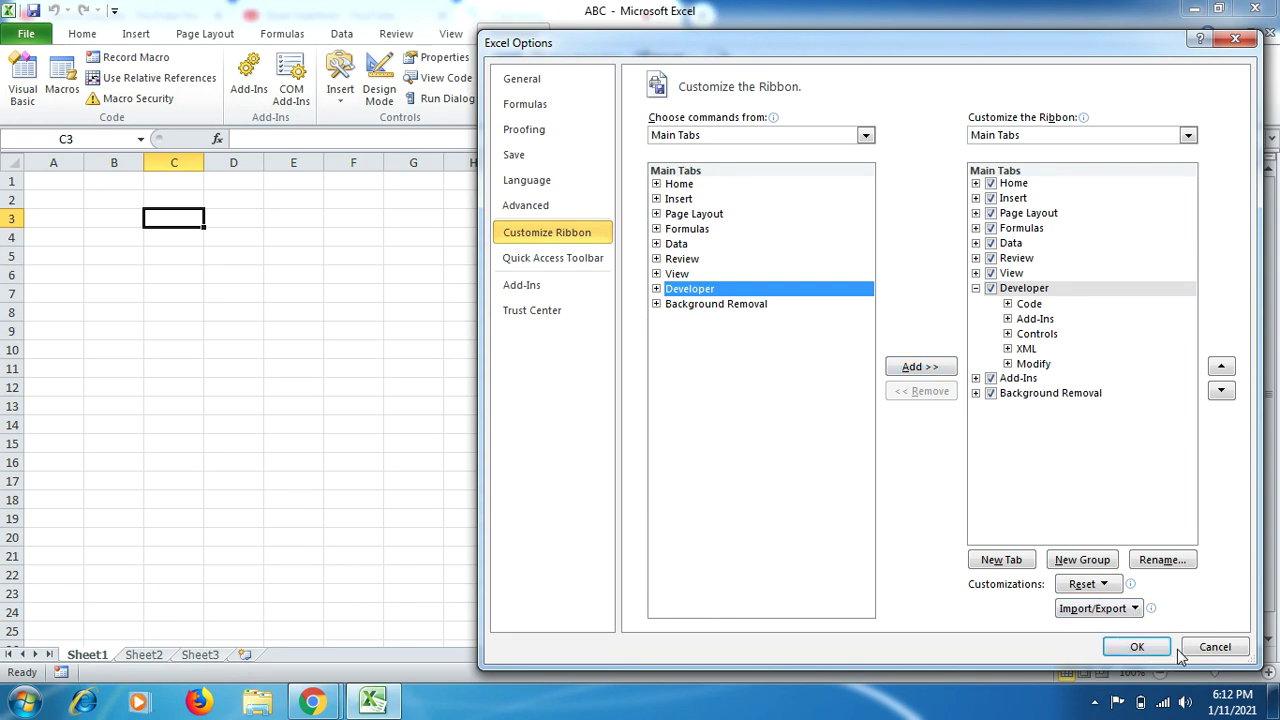
{"action": "left_click", "coordinate": [1212, 647]}
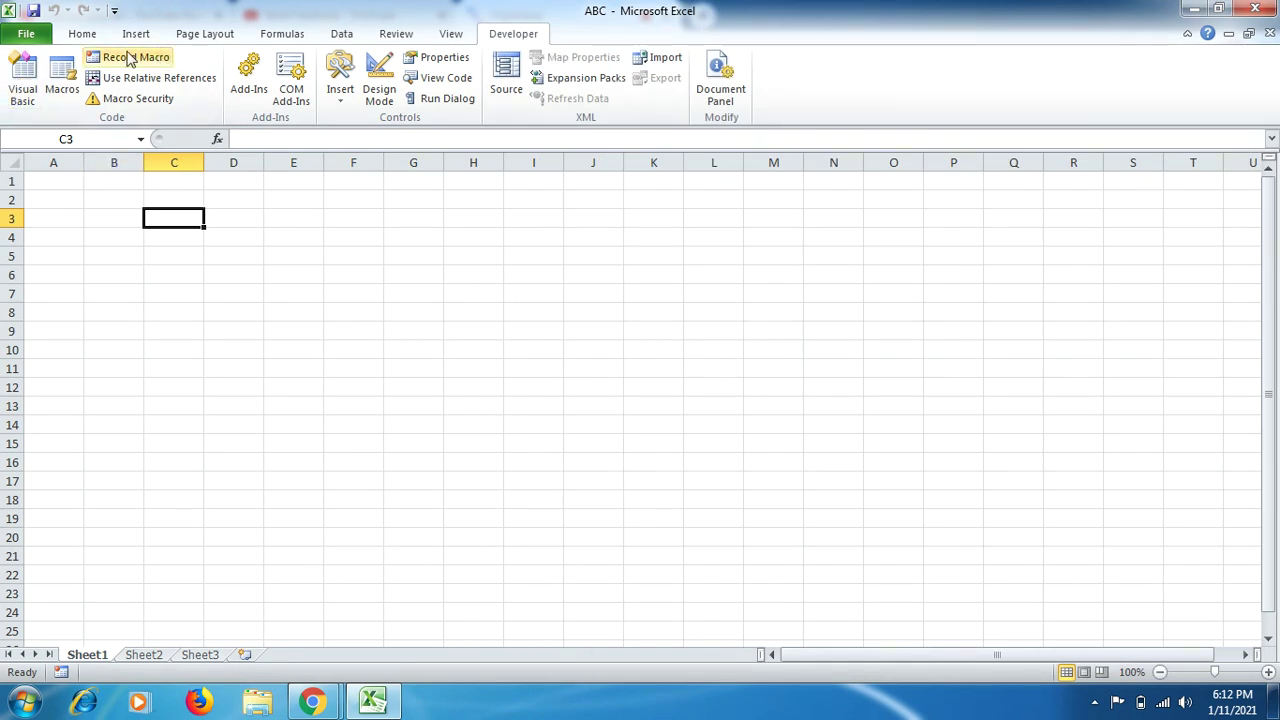
- In the Visual Basic editor, insert a new UserForm1 and drag it larger toward the lower right
{"action": "left_click", "coordinate": [22, 90]}
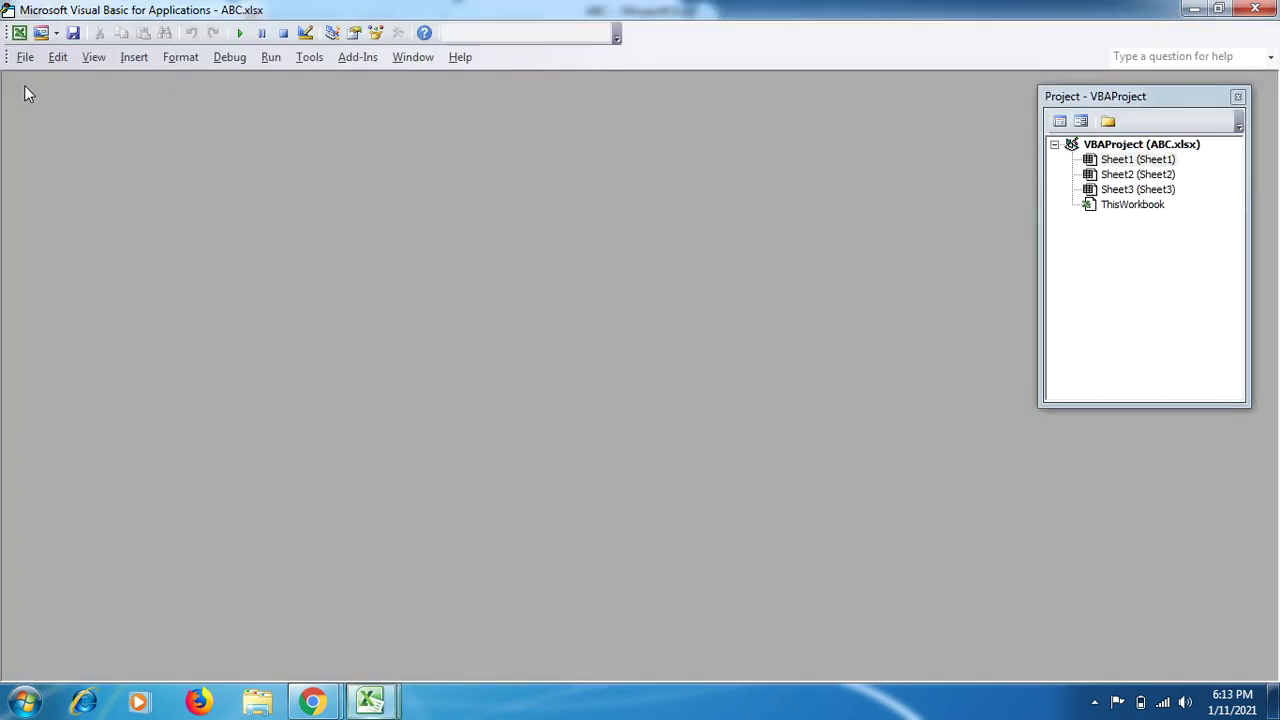
{"action": "left_click", "coordinate": [133, 57]}
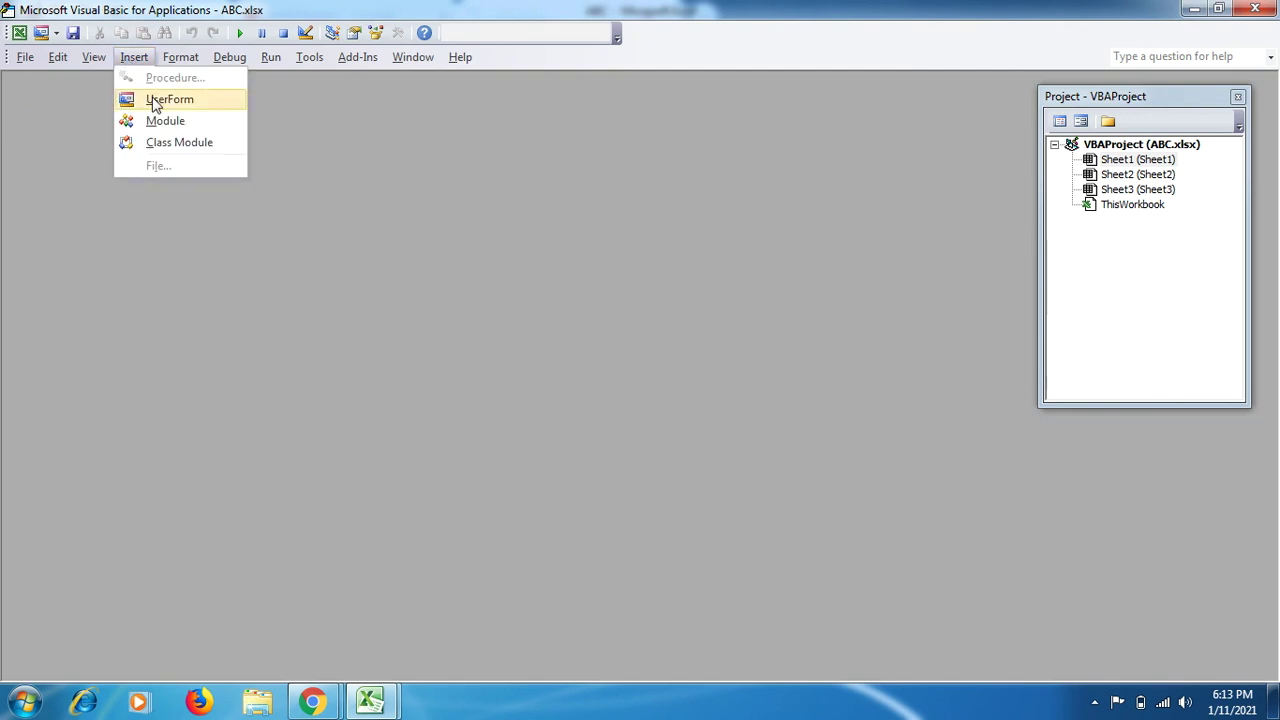
{"action": "left_click", "coordinate": [155, 98]}
{"action": "left_click_drag", "start_coordinate": [311, 306], "coordinate": [622, 492]}
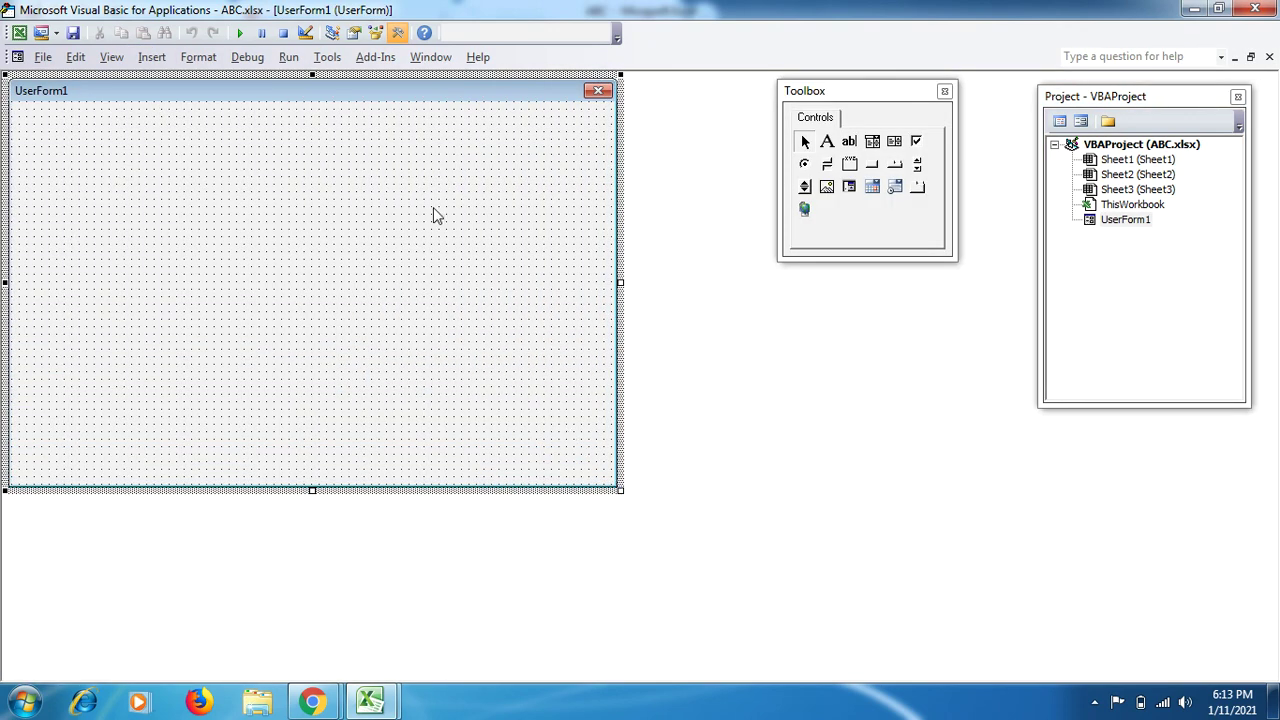
- Move the Toolbox near the form and stack Label1, Label2 and Label3 down its left side
{"action": "left_click", "coordinate": [397, 35]}
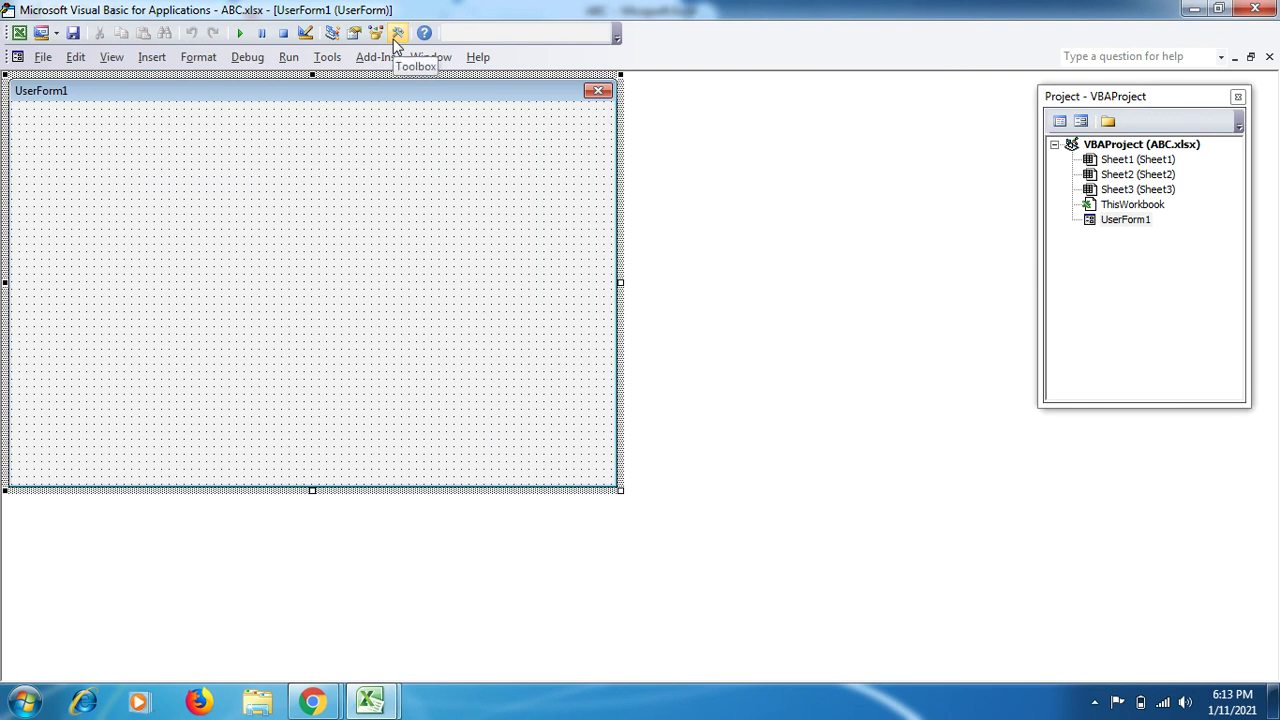
{"action": "left_click", "coordinate": [397, 35]}
{"action": "left_click_drag", "start_coordinate": [855, 92], "coordinate": [725, 104]}
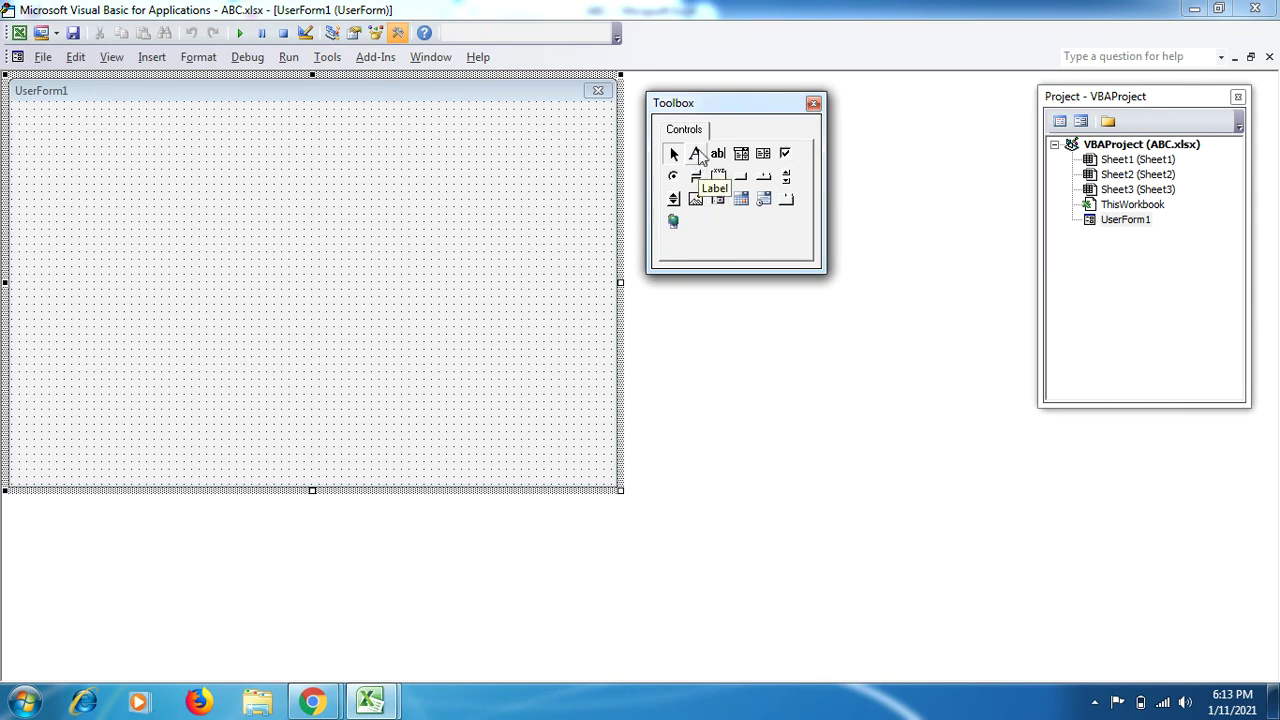
{"action": "left_click_drag", "start_coordinate": [697, 157], "coordinate": [153, 151]}
{"action": "left_click_drag", "start_coordinate": [697, 155], "coordinate": [134, 210]}
{"action": "left_click_drag", "start_coordinate": [697, 163], "coordinate": [136, 276]}
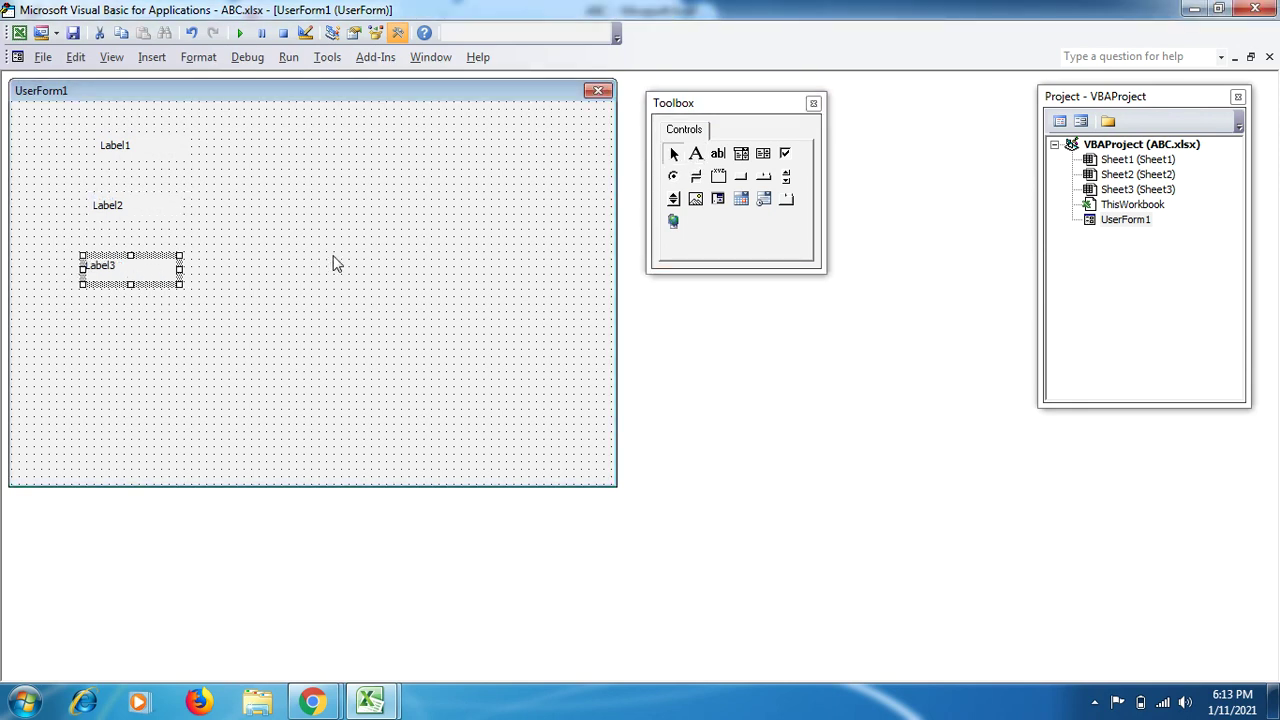
- Add a text box beside Label1 and a combo box beside Label2
{"action": "left_click", "coordinate": [721, 153]}
{"action": "left_click_drag", "start_coordinate": [721, 153], "coordinate": [271, 157]}
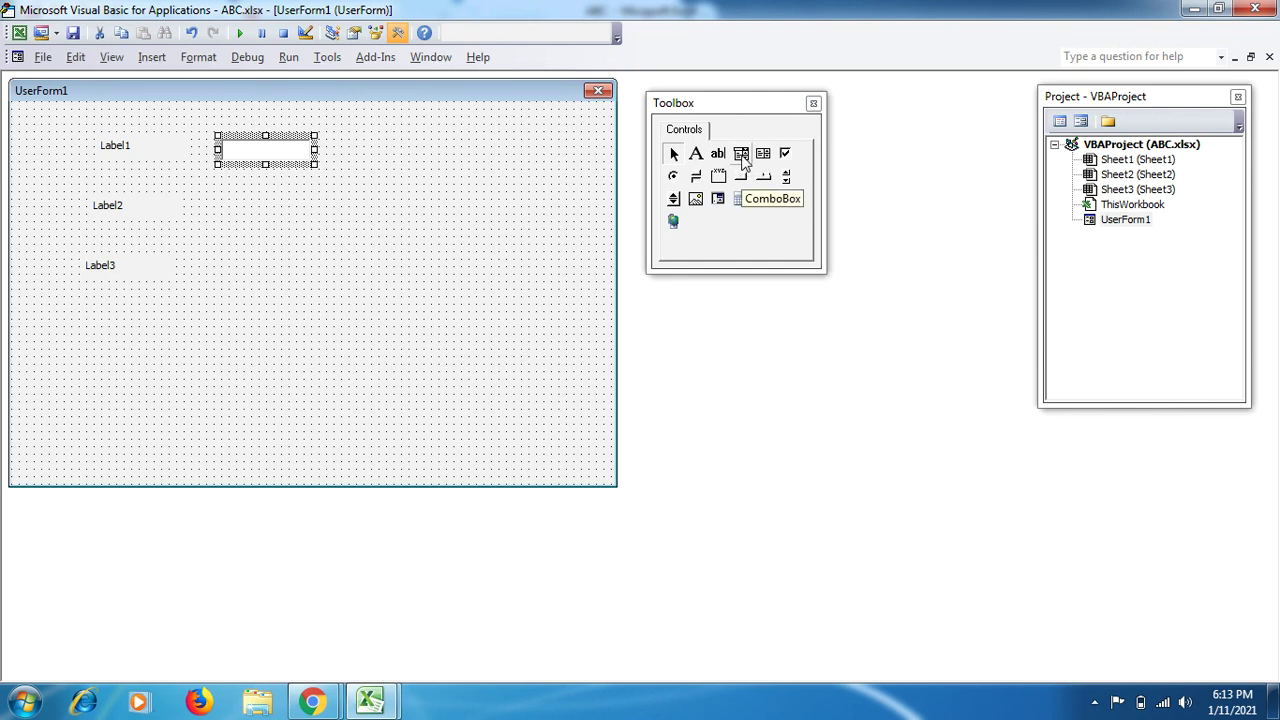
{"action": "left_click_drag", "start_coordinate": [743, 160], "coordinate": [272, 214]}
{"action": "left_click", "coordinate": [340, 212]}
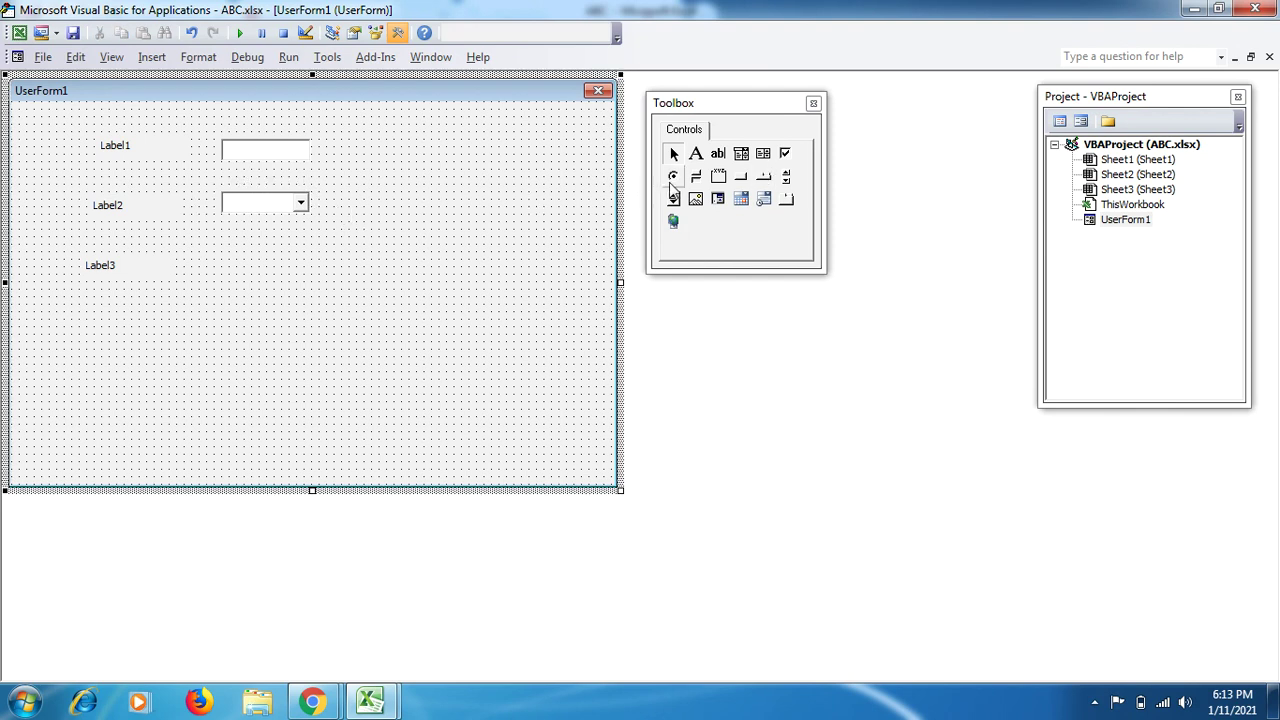
- Place two option buttons beside Label3, then CommandButton1 and CommandButton2 below them
{"action": "left_click_drag", "start_coordinate": [671, 180], "coordinate": [293, 273]}
{"action": "left_click_drag", "start_coordinate": [673, 176], "coordinate": [444, 264]}
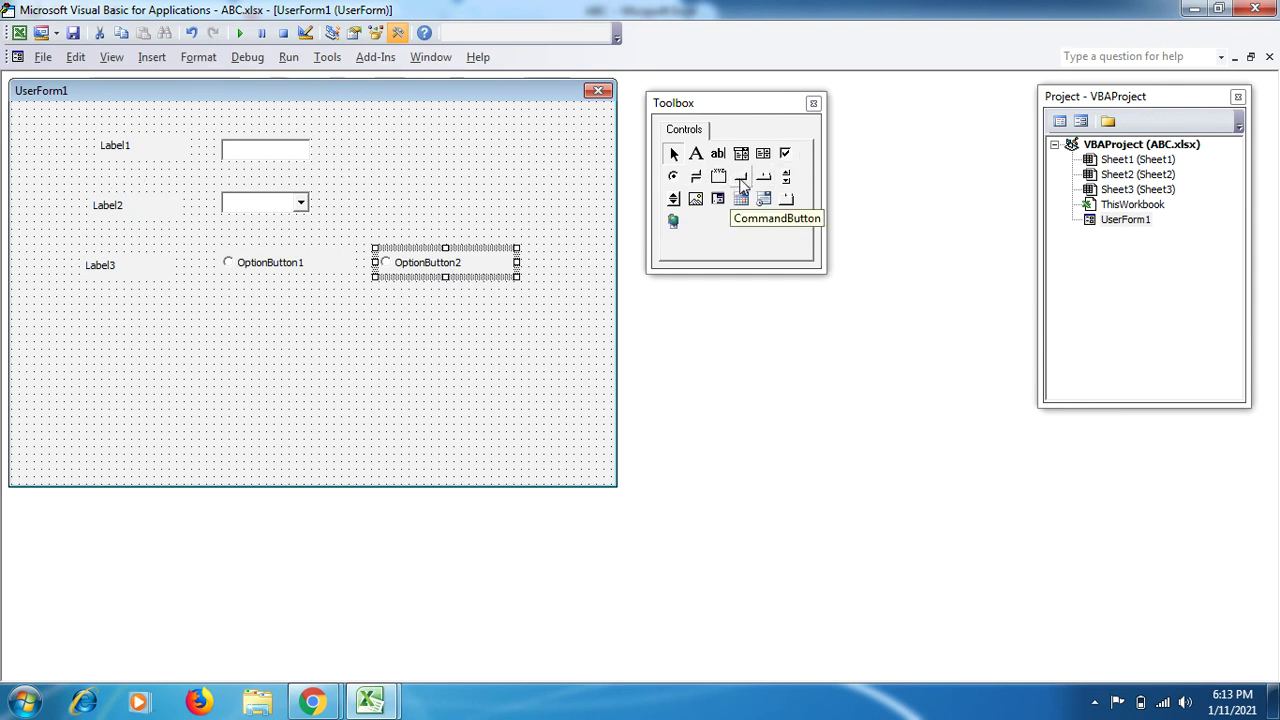
{"action": "left_click_drag", "start_coordinate": [741, 185], "coordinate": [188, 360]}
{"action": "left_click_drag", "start_coordinate": [743, 188], "coordinate": [313, 349]}
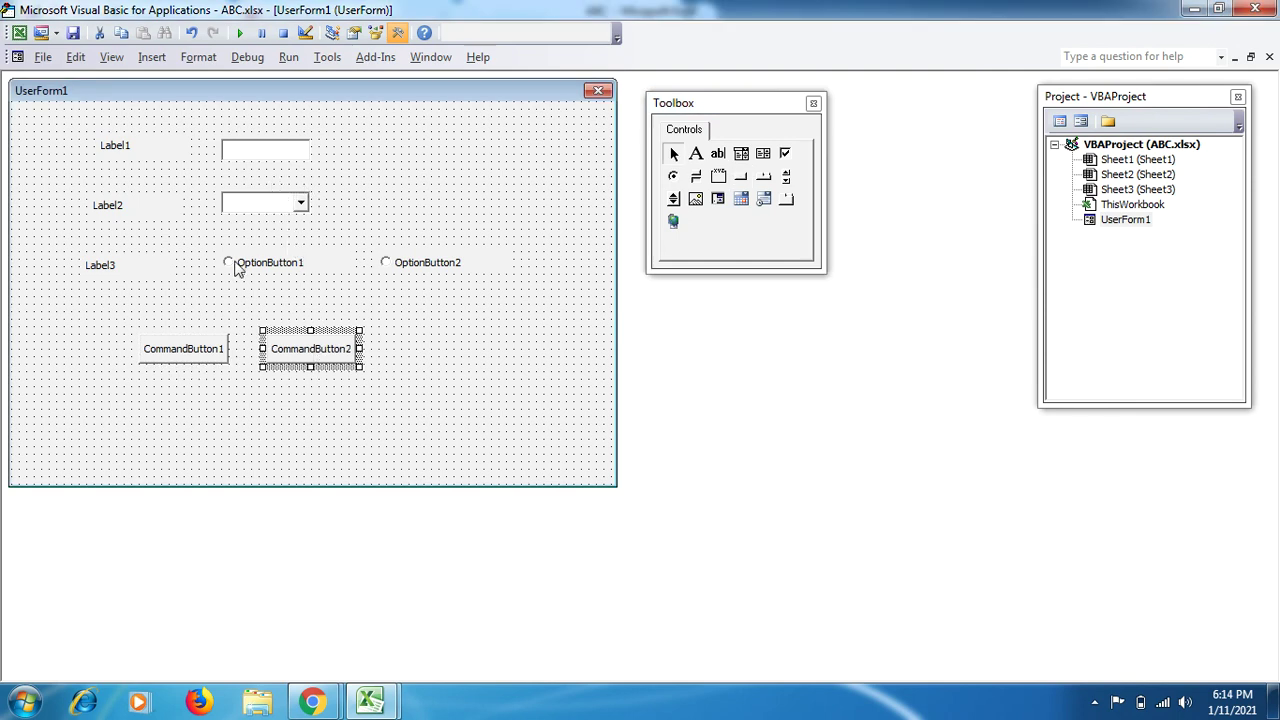
{"action": "left_click", "coordinate": [200, 360]}
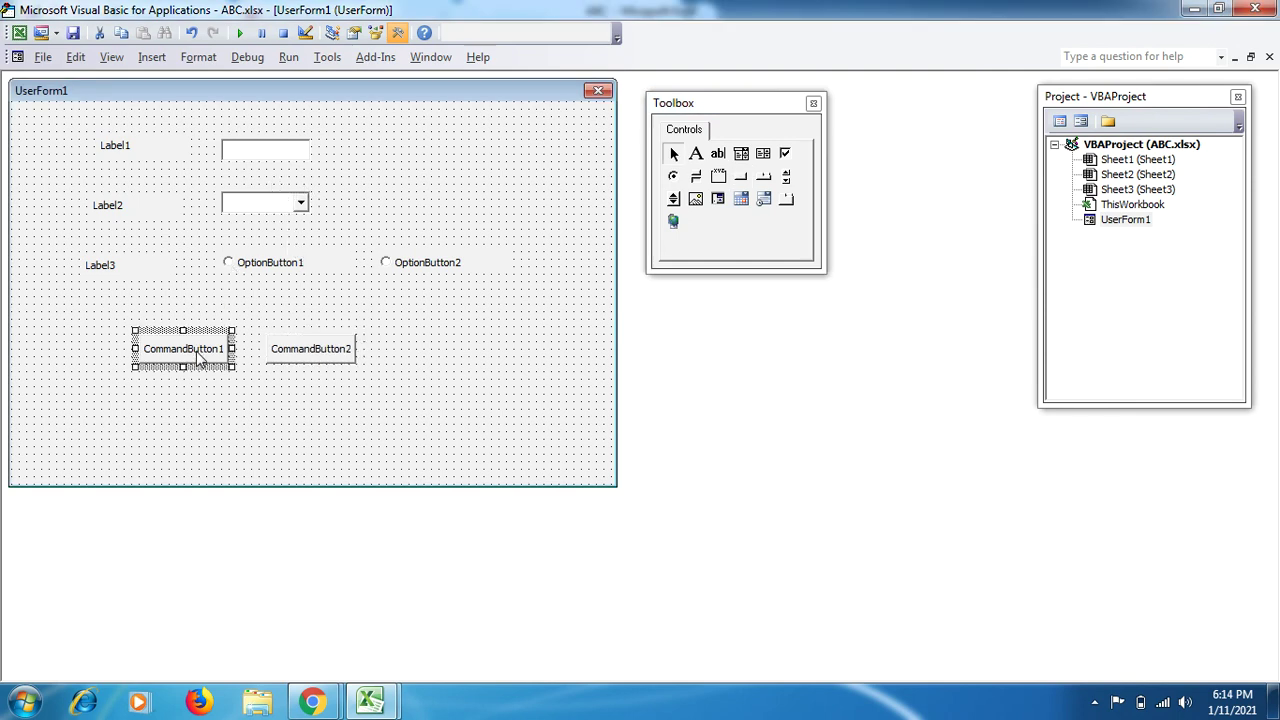
- Show UserForm1's Properties window via View, move it right, close it, then reopen it
{"action": "left_click", "coordinate": [243, 422]}
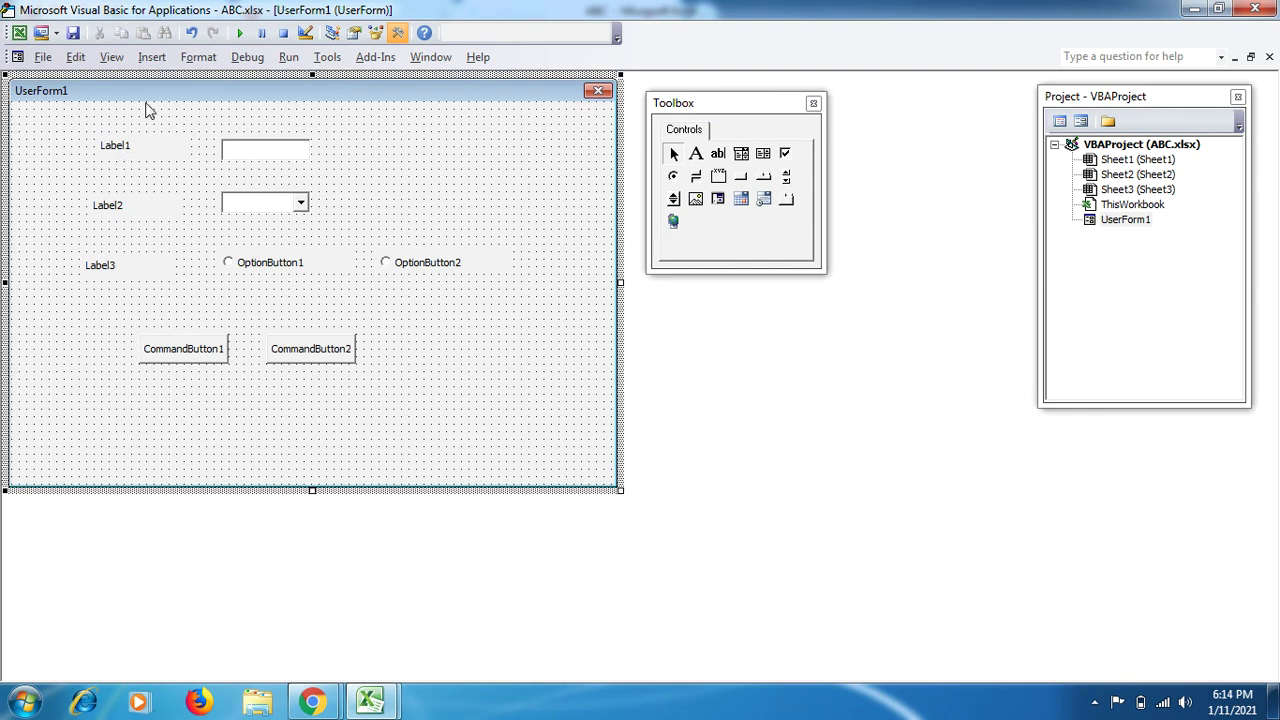
{"action": "left_click", "coordinate": [108, 58]}
{"action": "left_click", "coordinate": [178, 300]}
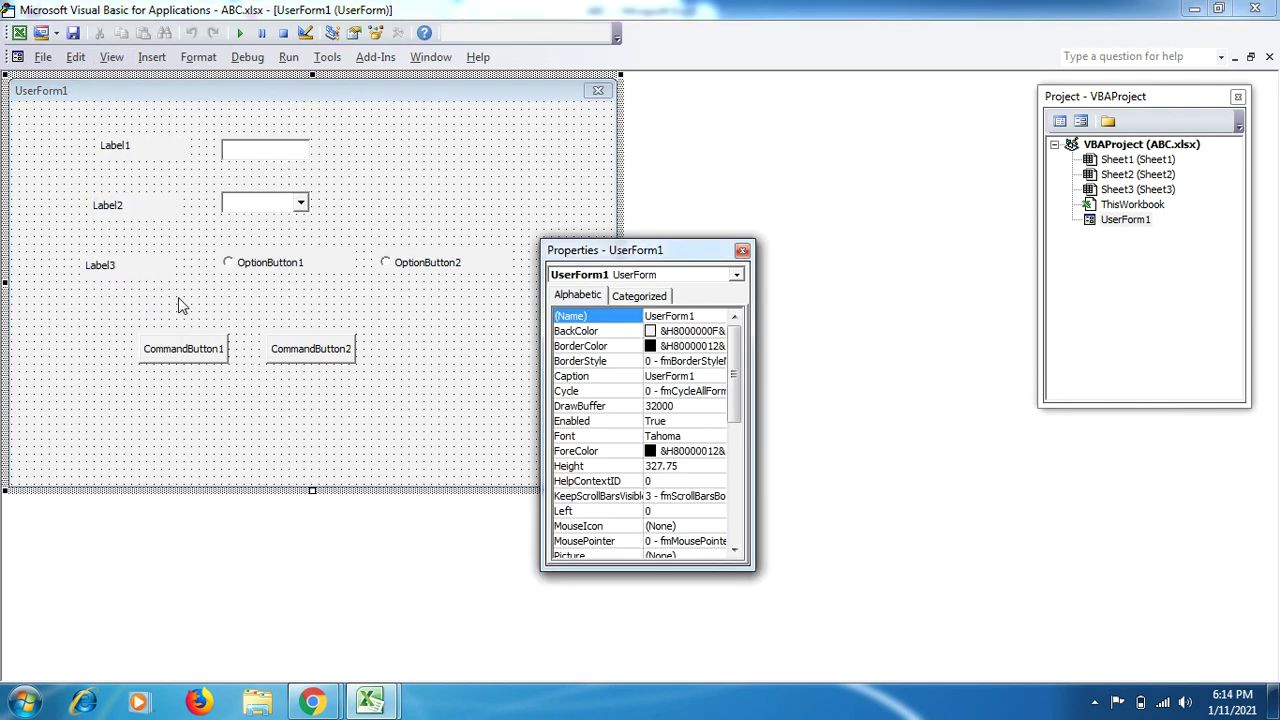
{"action": "left_click_drag", "start_coordinate": [604, 250], "coordinate": [806, 258]}
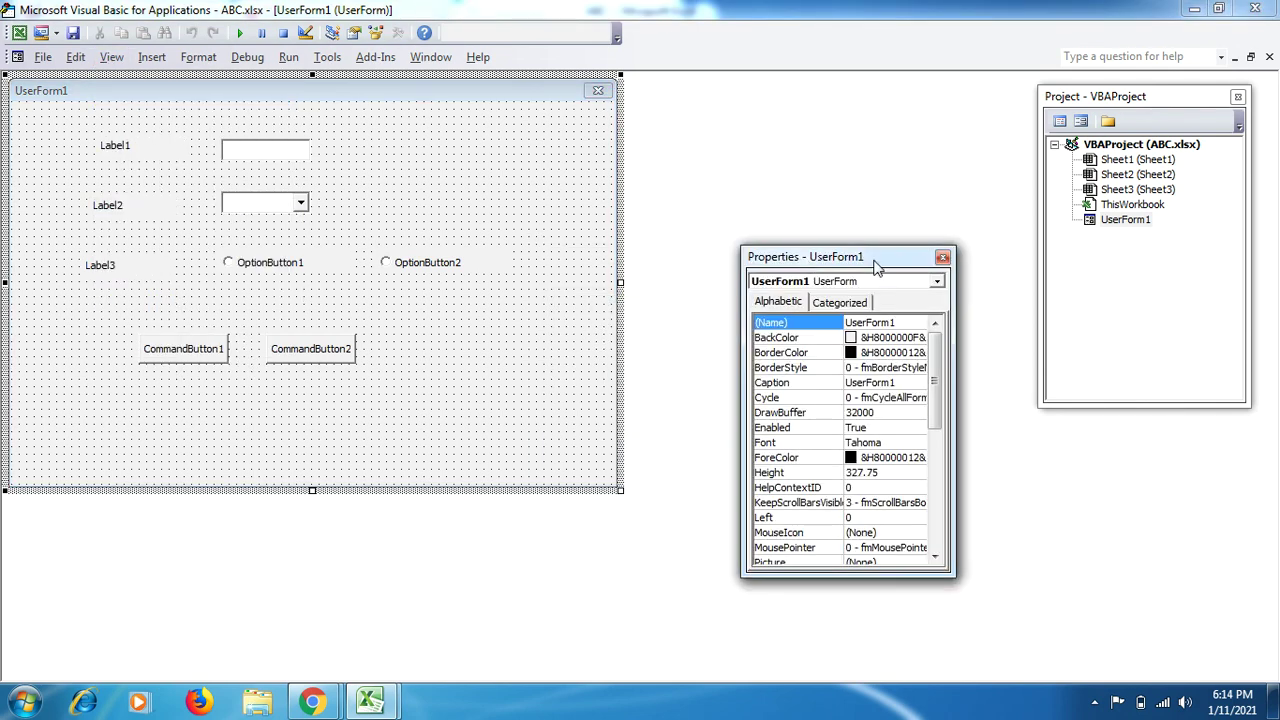
{"action": "left_click", "coordinate": [942, 259]}
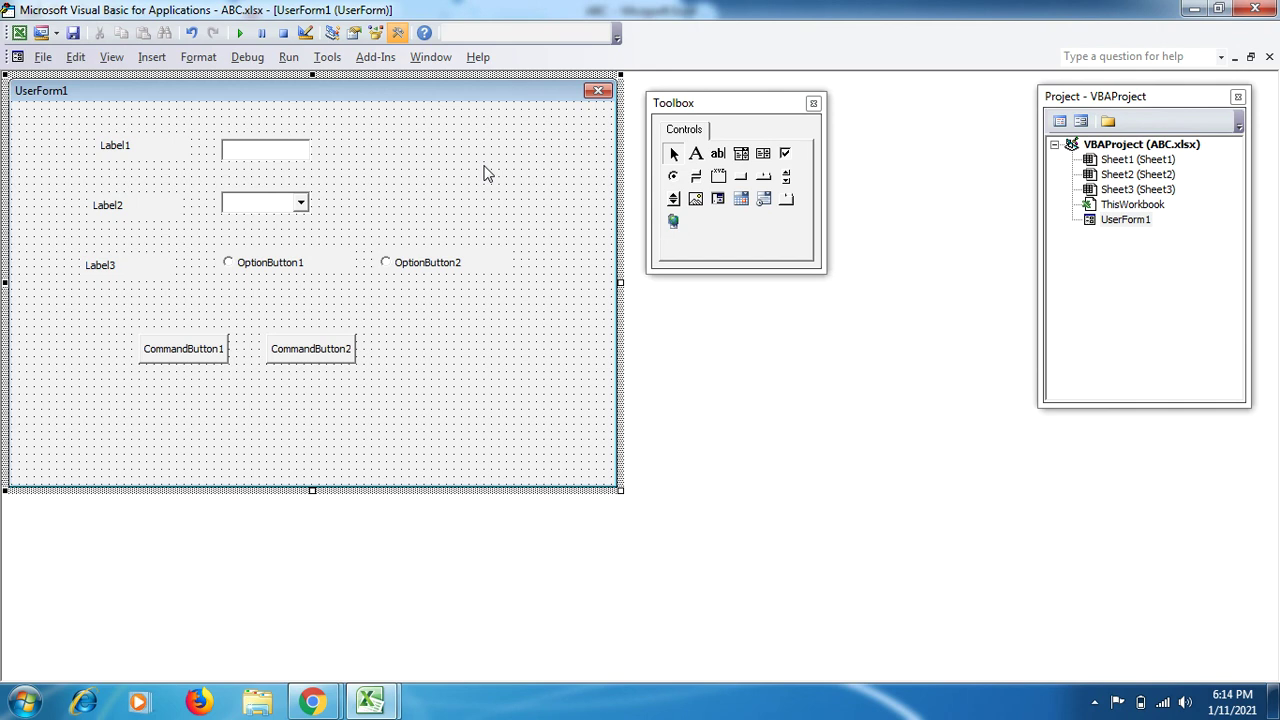
{"action": "left_click", "coordinate": [111, 57]}
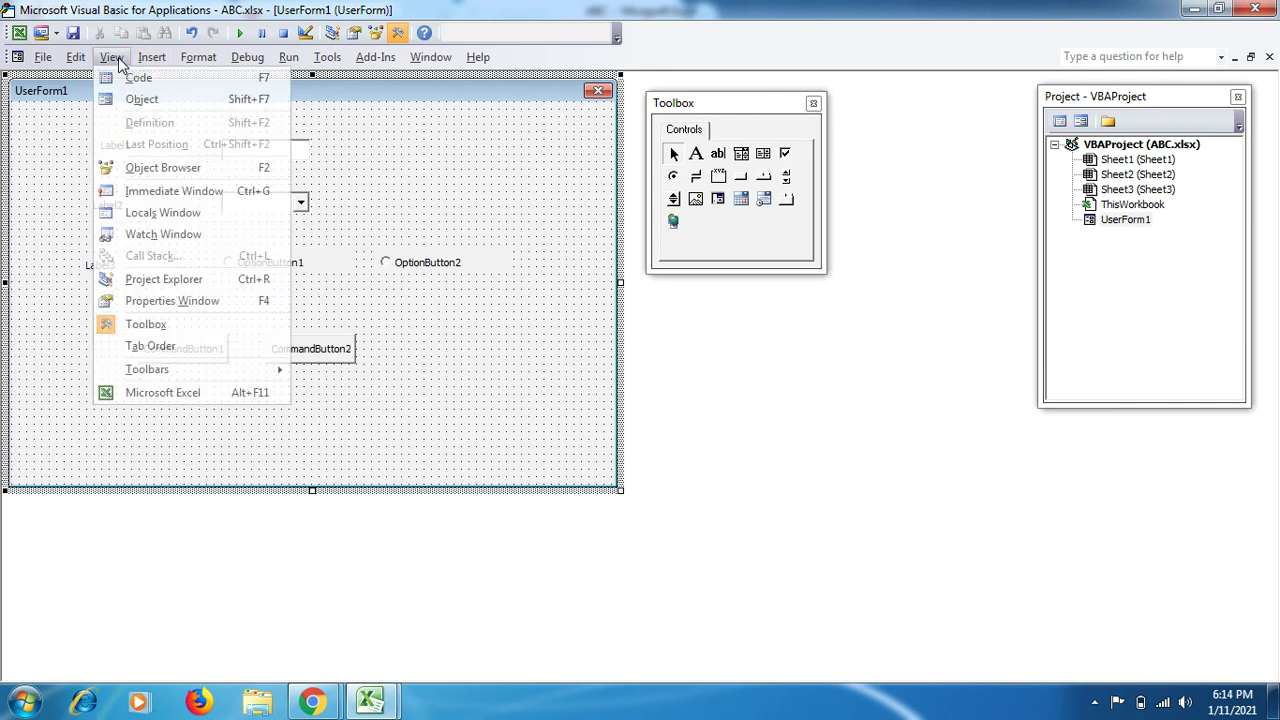
{"action": "left_click", "coordinate": [176, 301]}
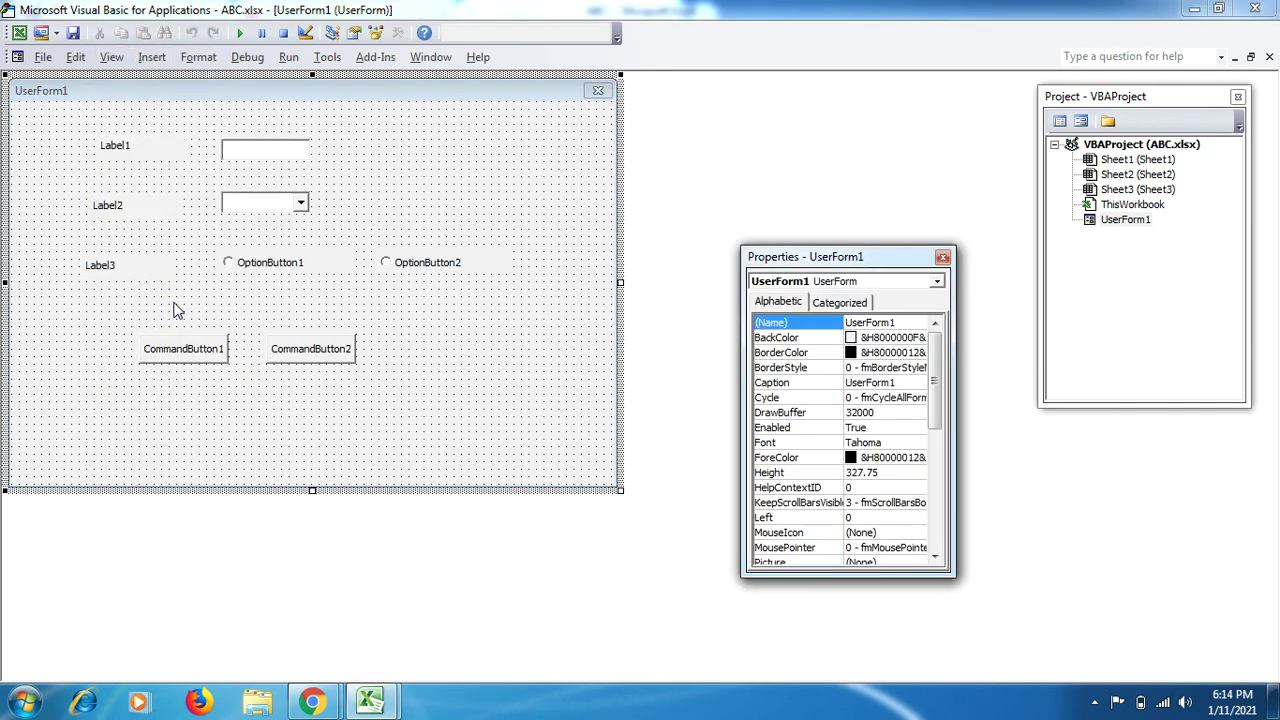
- Set the three label captions to Name, ID and Gender
{"action": "left_click", "coordinate": [141, 149]}
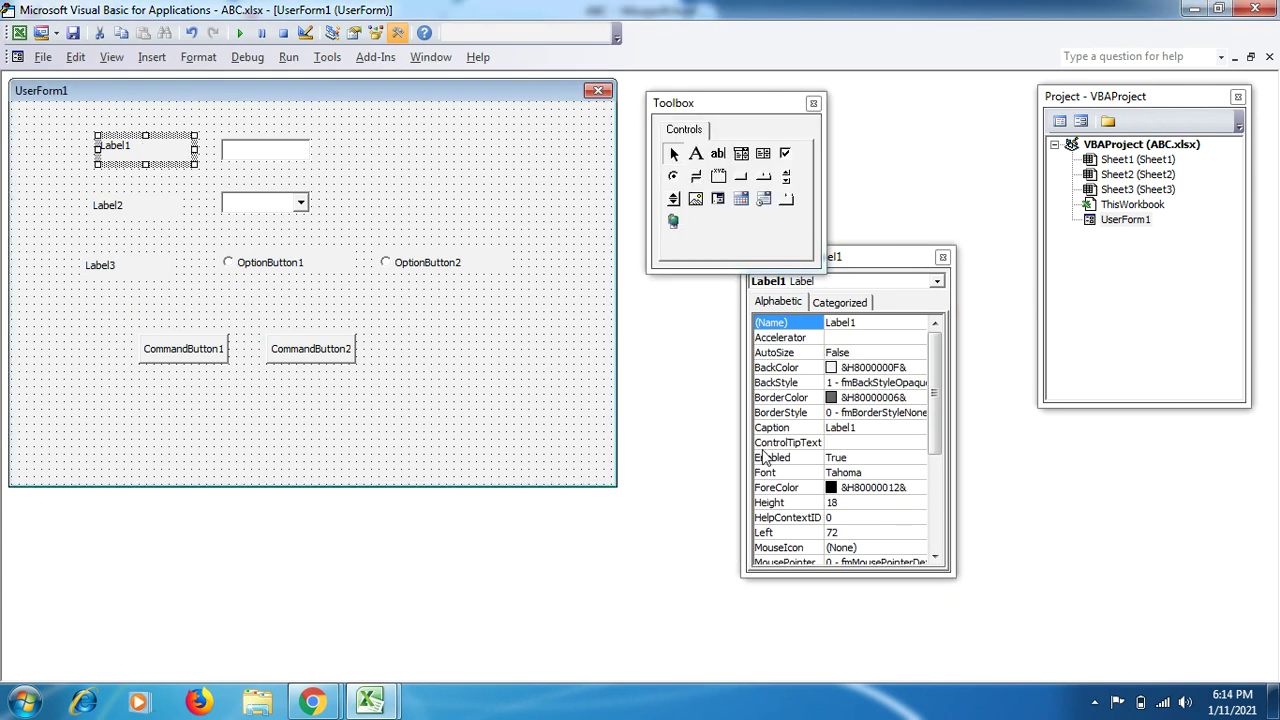
{"action": "left_click", "coordinate": [896, 262]}
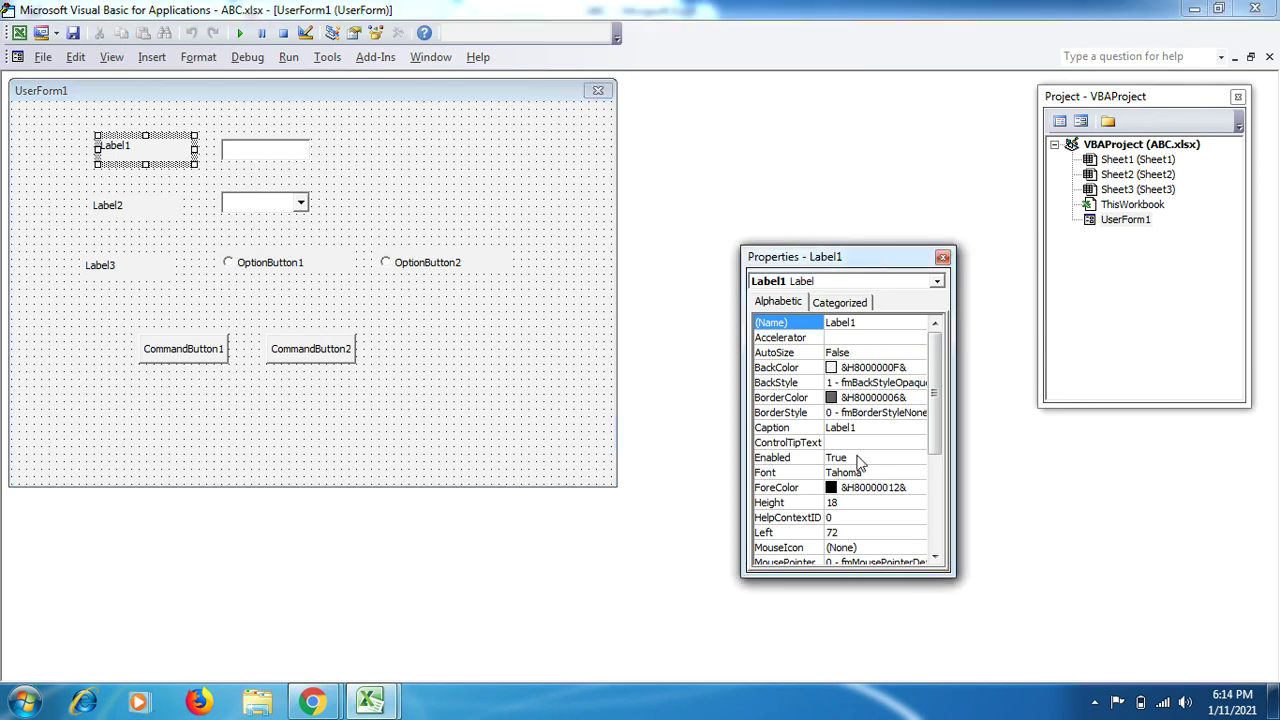
{"action": "left_click", "coordinate": [866, 432]}
{"action": "left_click_drag", "start_coordinate": [866, 427], "coordinate": [825, 428]}
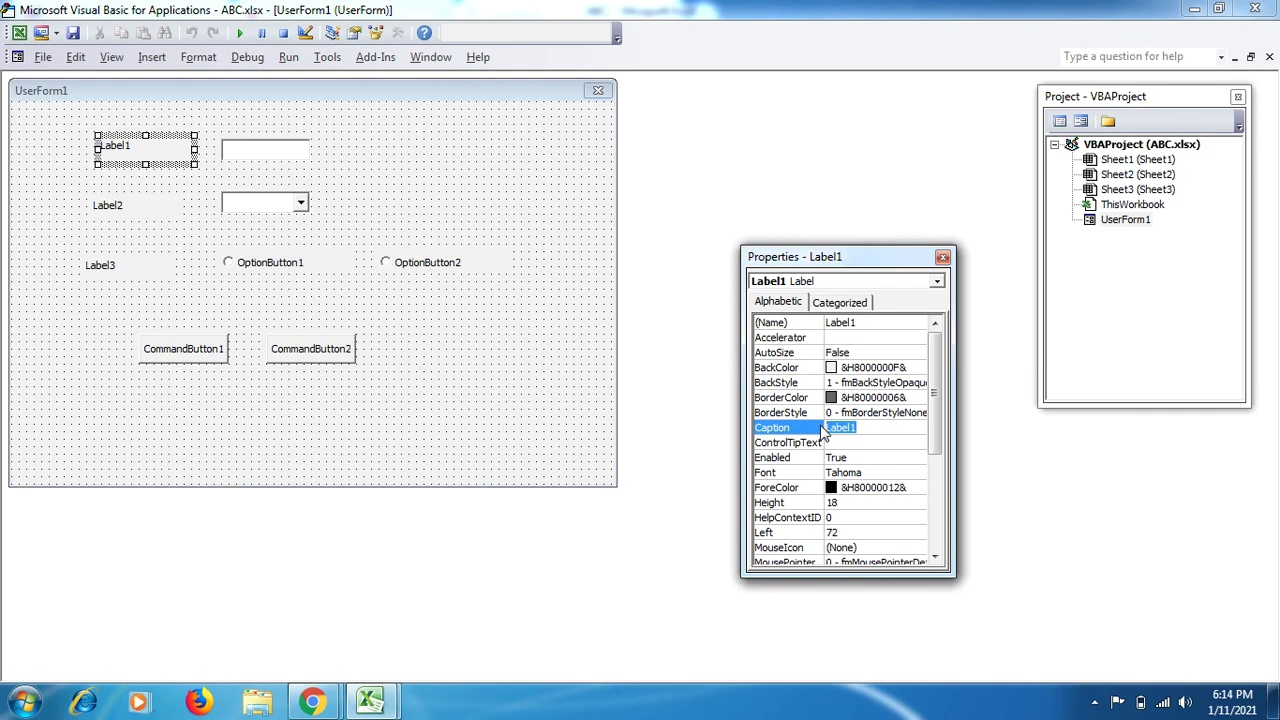
{"action": "type", "text": "Name"}
{"action": "left_click", "coordinate": [100, 207]}
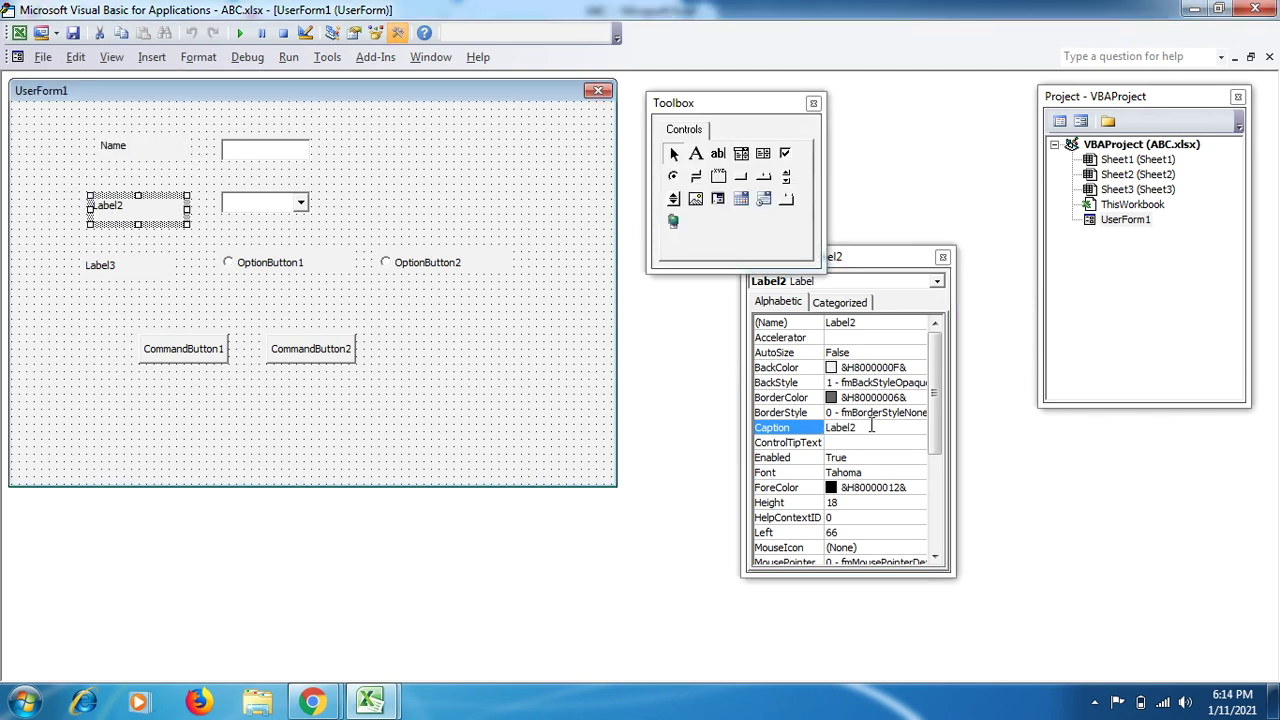
{"action": "left_click", "coordinate": [808, 428]}
{"action": "type", "text": "ID"}
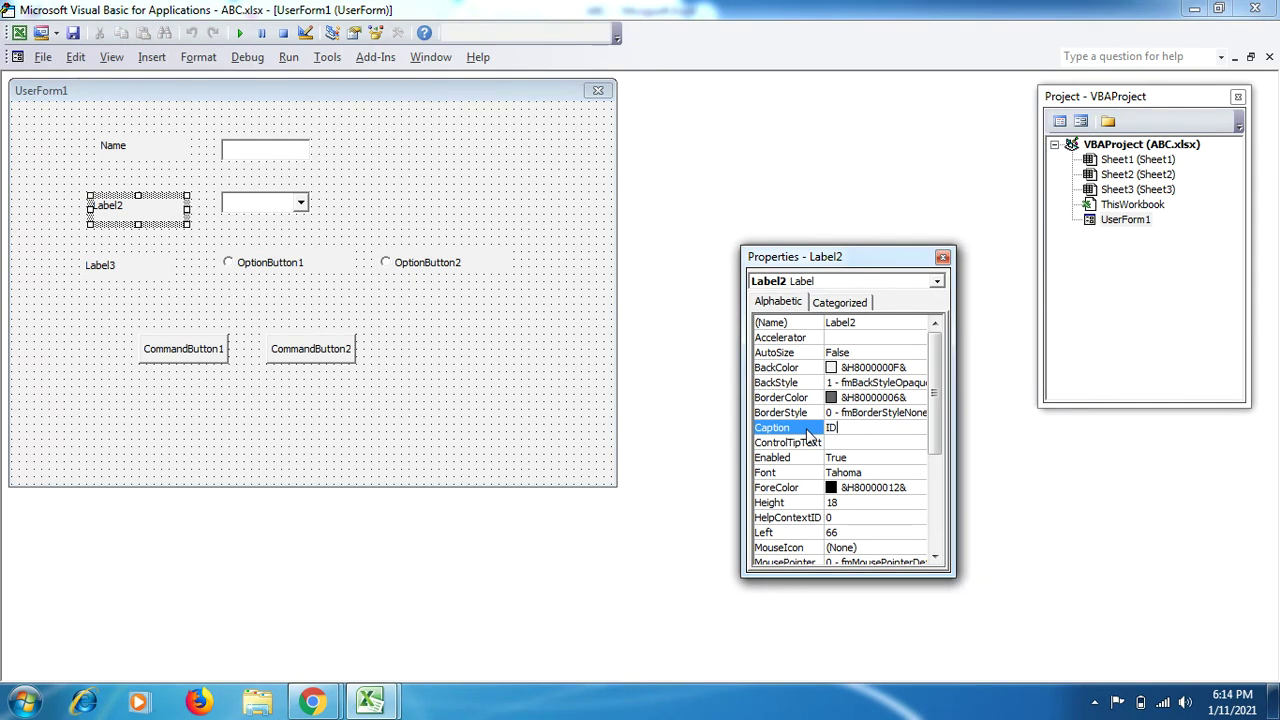
{"action": "left_click", "coordinate": [112, 268]}
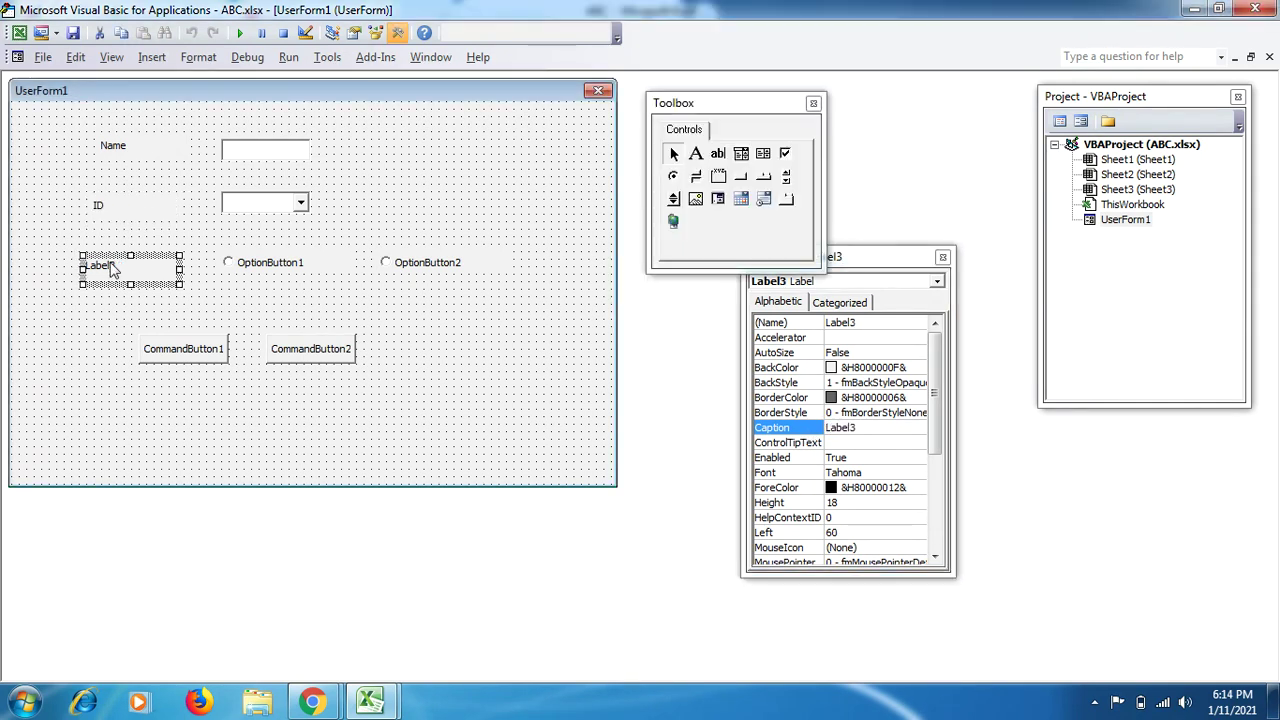
{"action": "left_click", "coordinate": [826, 428]}
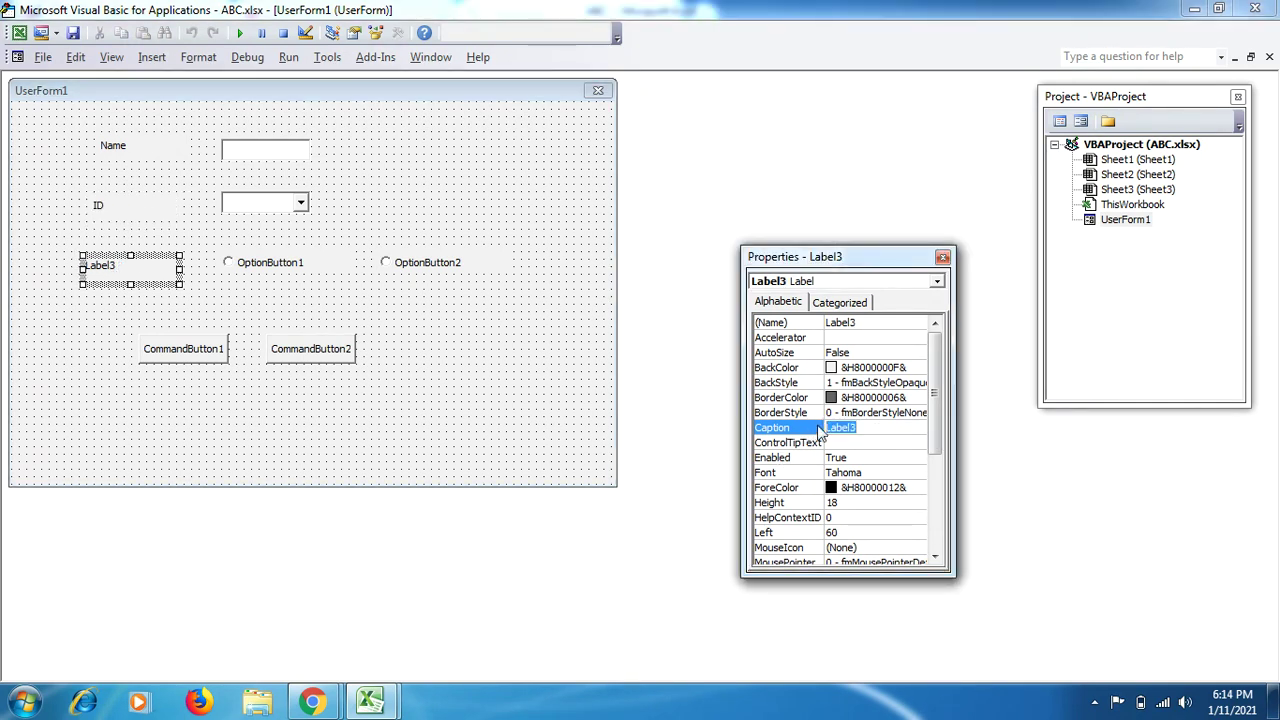
{"action": "type", "text": "Gender"}
- Caption the two option buttons Male and Female
{"action": "left_click", "coordinate": [279, 272]}
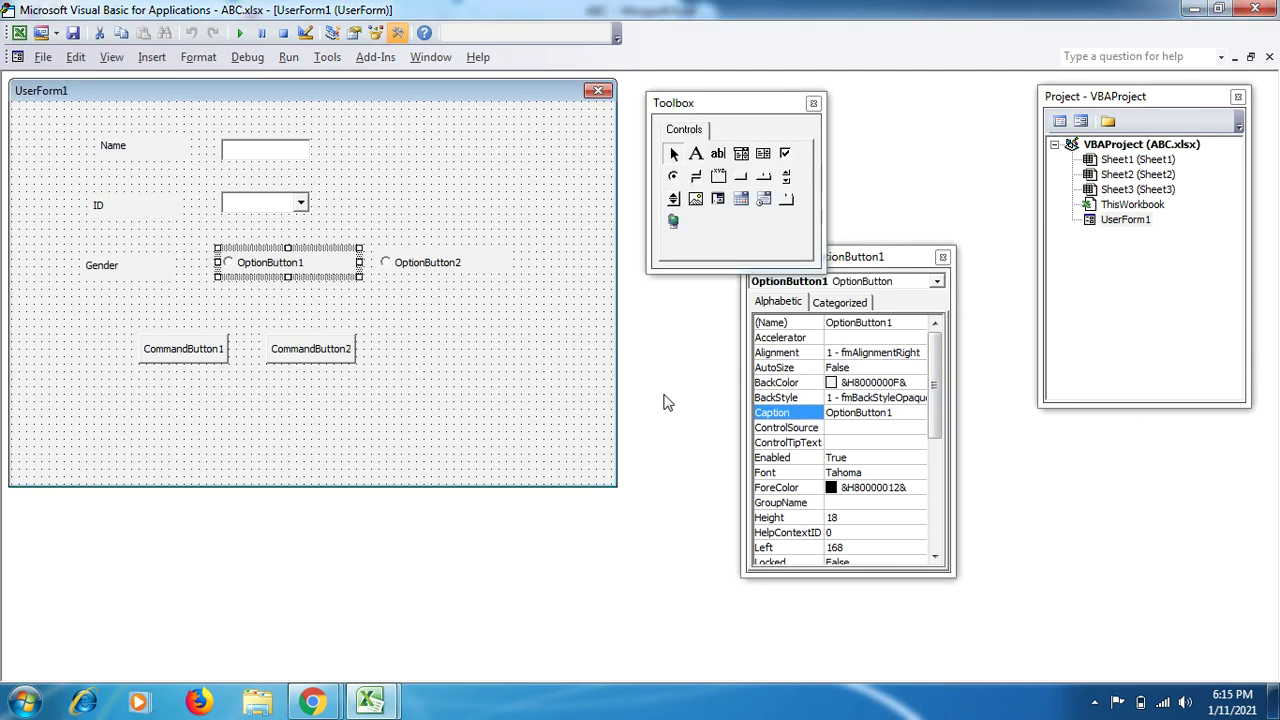
{"action": "left_click", "coordinate": [800, 413]}
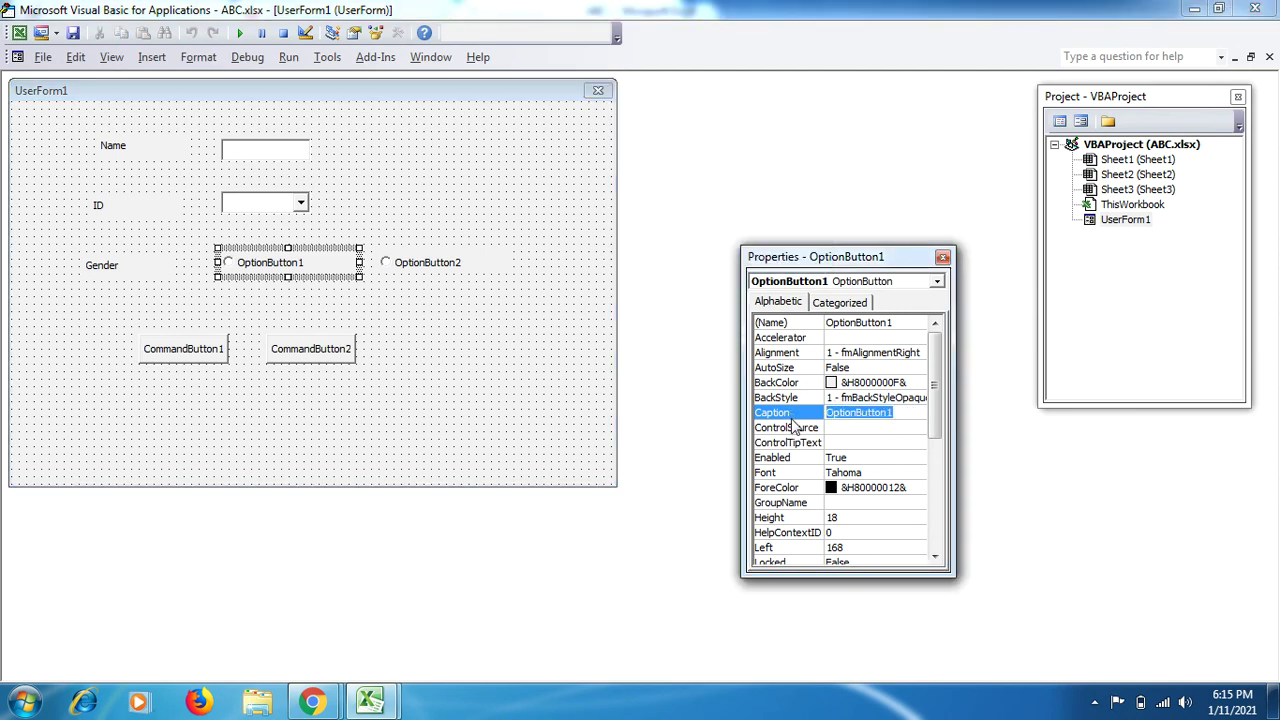
{"action": "type", "text": "Male"}
{"action": "left_click", "coordinate": [536, 342]}
{"action": "left_click", "coordinate": [450, 258]}
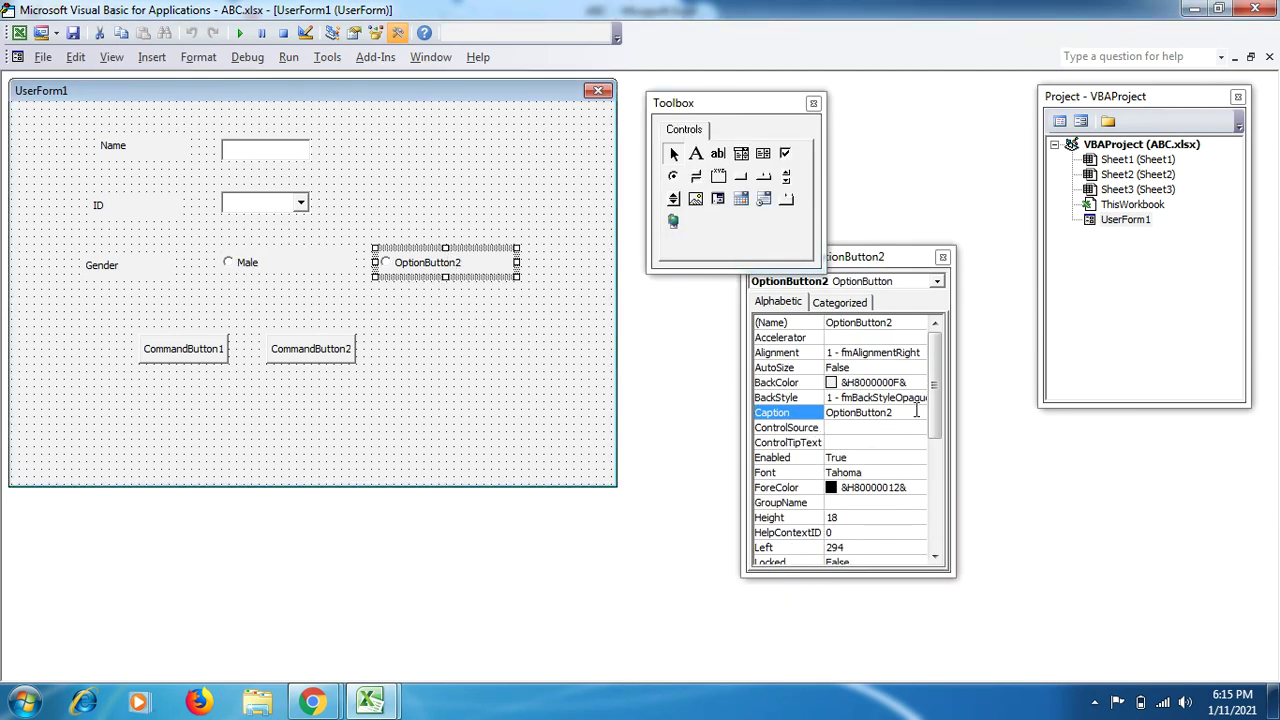
{"action": "left_click_drag", "start_coordinate": [900, 412], "coordinate": [828, 412]}
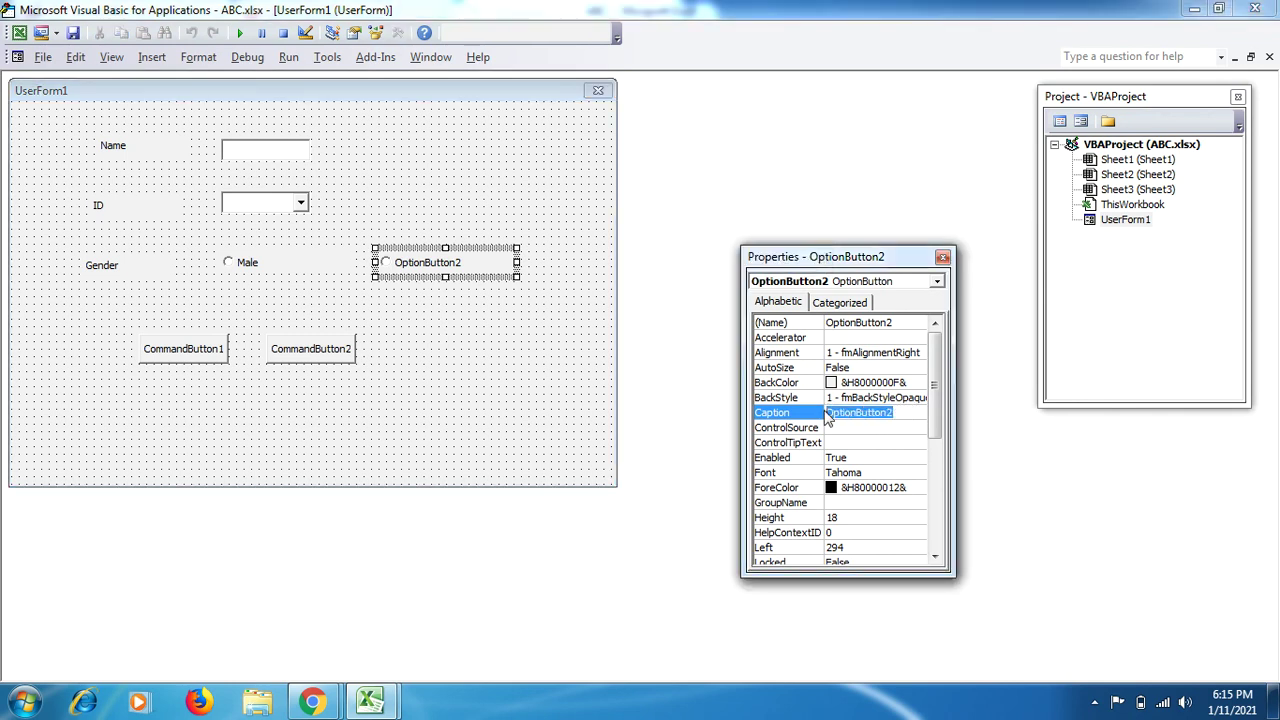
{"action": "type", "text": "Female"}
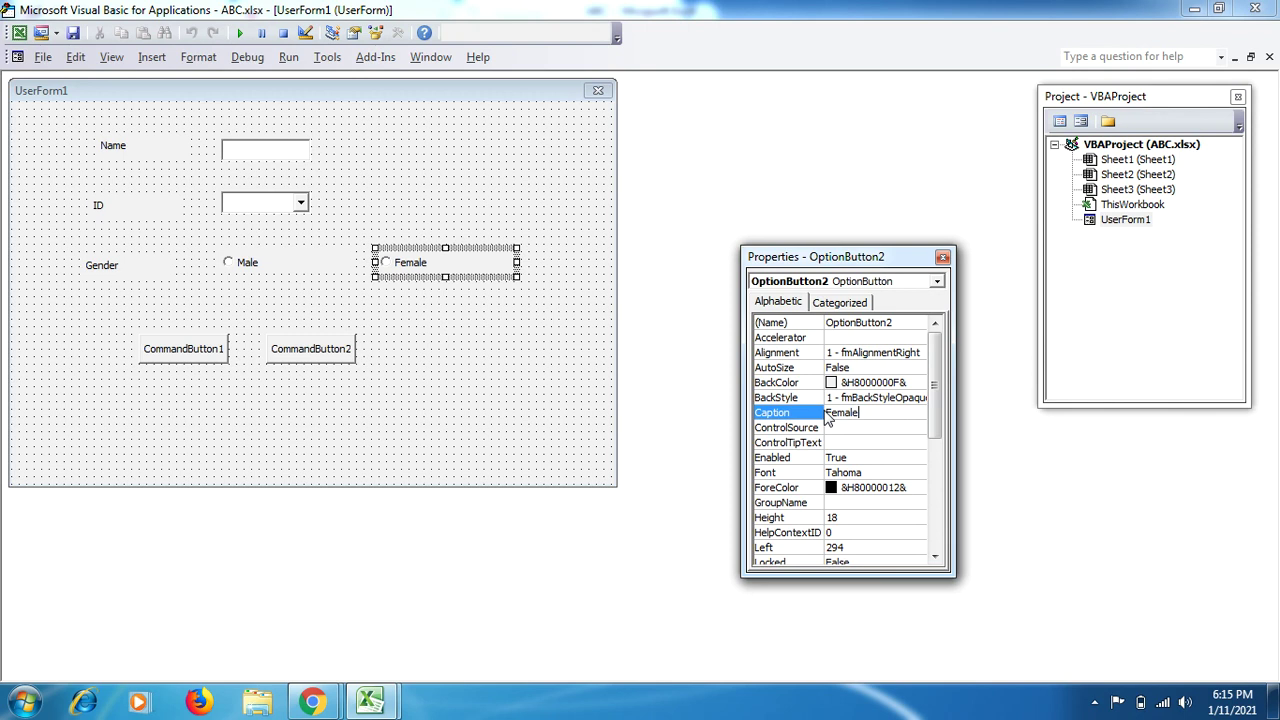
- Set CommandButton1's caption to Add and CommandButton2's caption to Close
{"action": "left_click", "coordinate": [598, 422]}
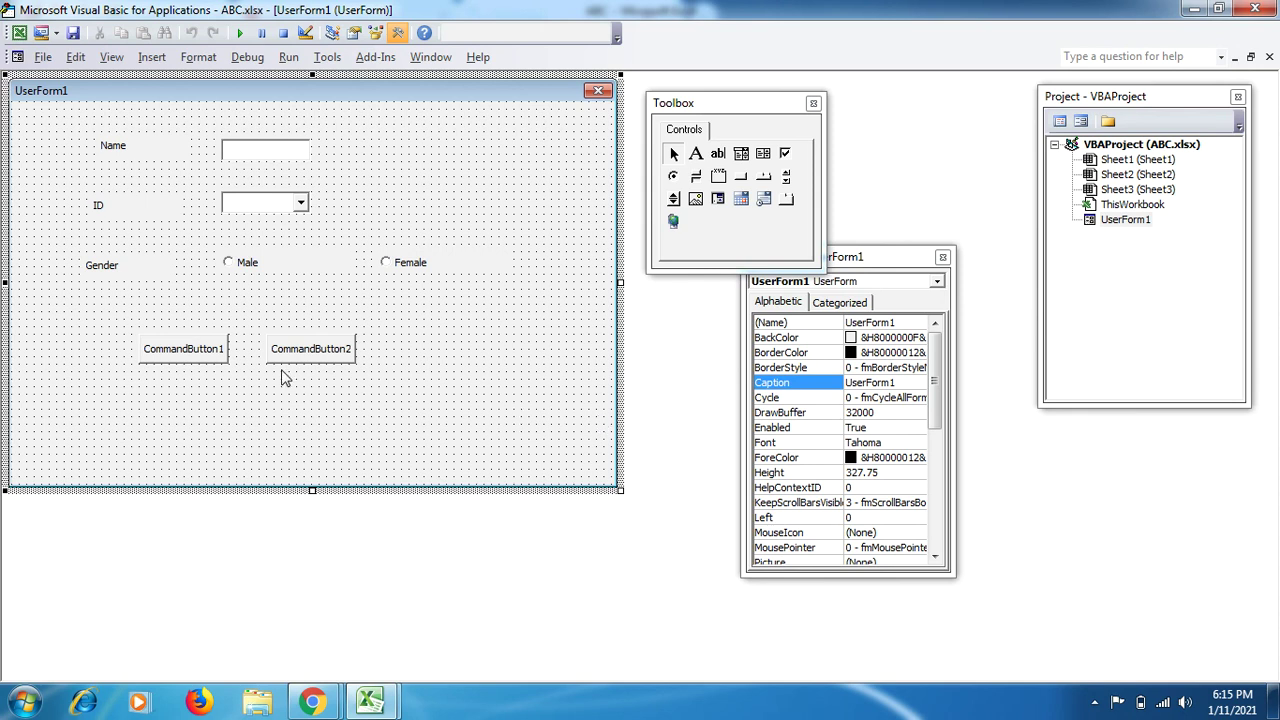
{"action": "left_click", "coordinate": [176, 352]}
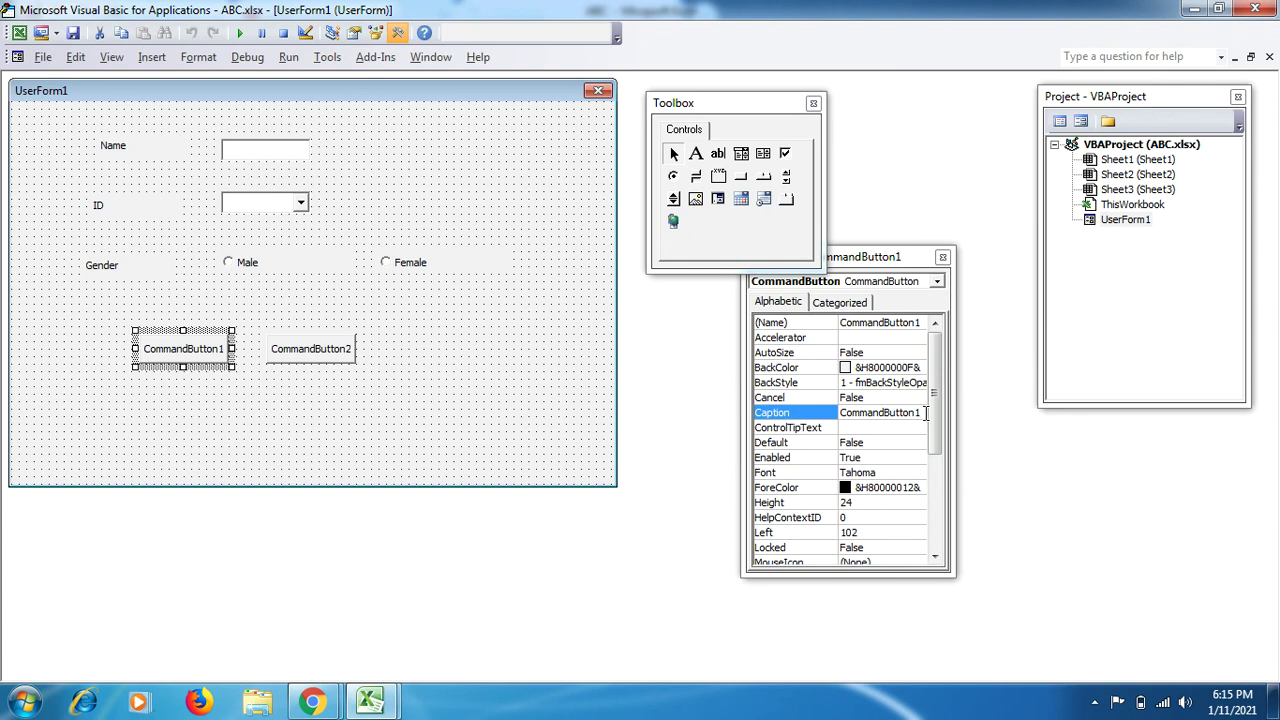
{"action": "left_click_drag", "start_coordinate": [926, 413], "coordinate": [845, 420]}
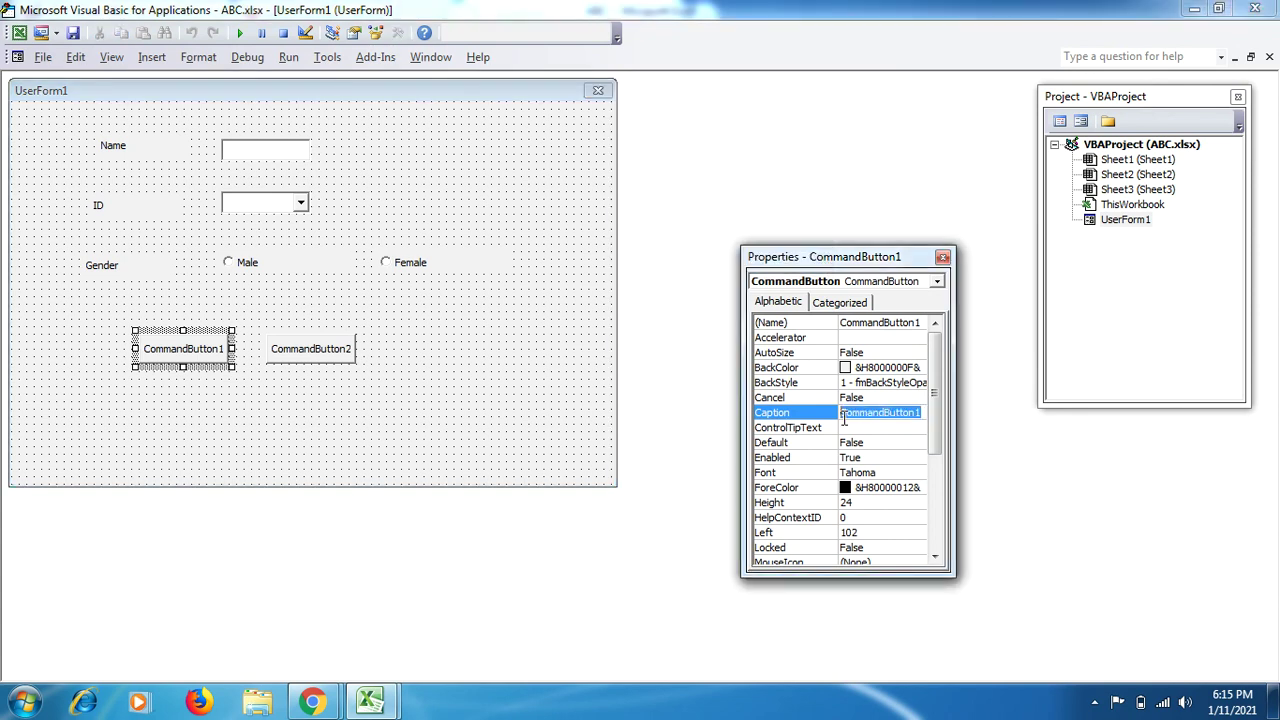
{"action": "type", "text": "Add"}
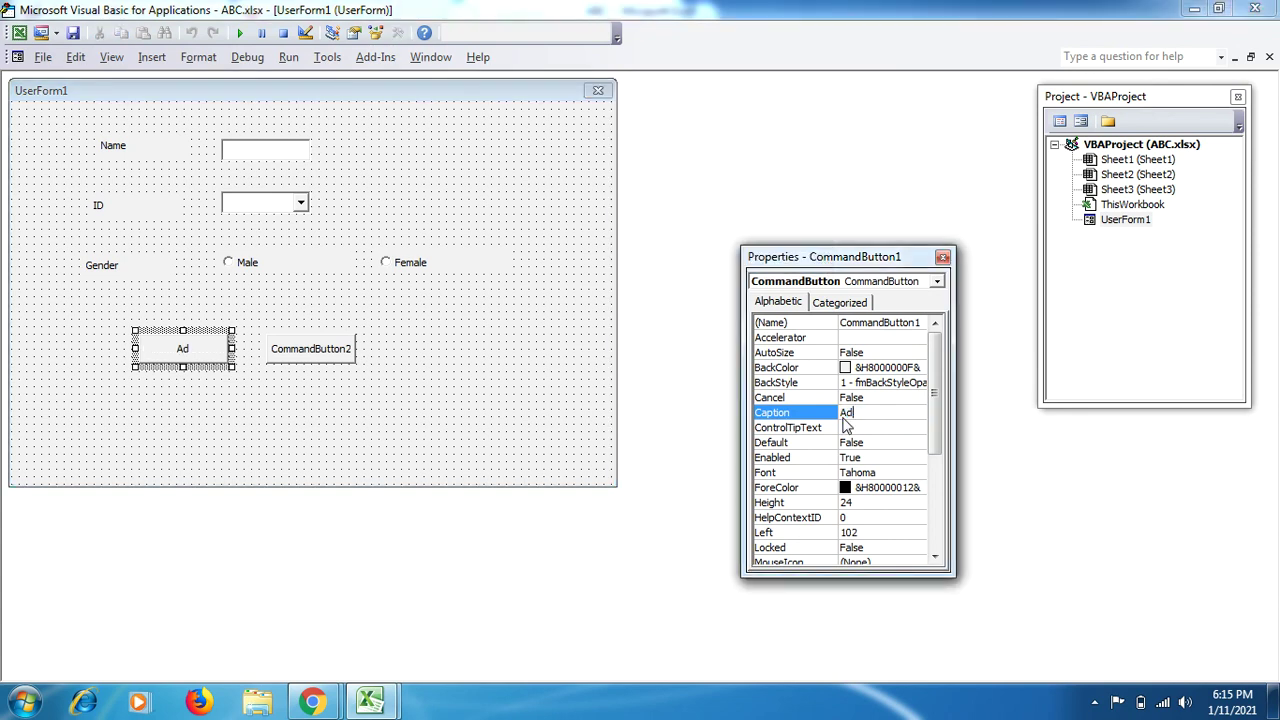
{"action": "left_click", "coordinate": [381, 415]}
{"action": "left_click", "coordinate": [310, 352]}
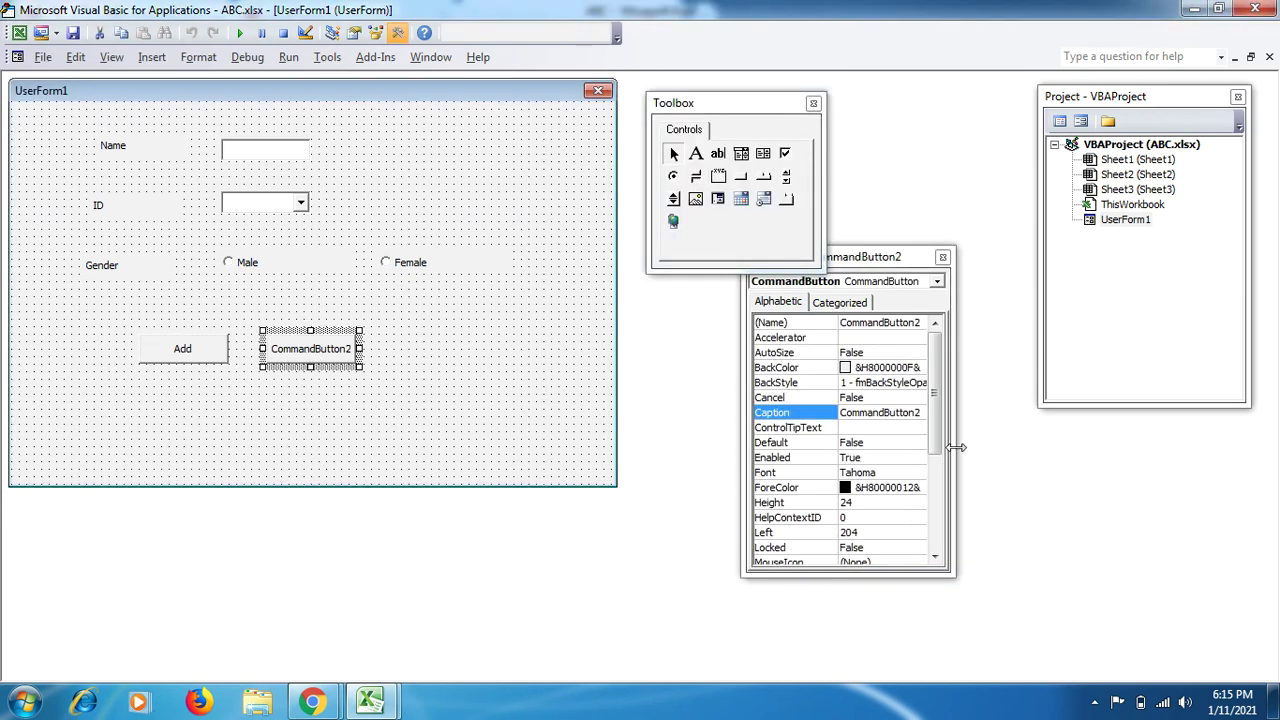
{"action": "left_click_drag", "start_coordinate": [924, 413], "coordinate": [843, 418]}
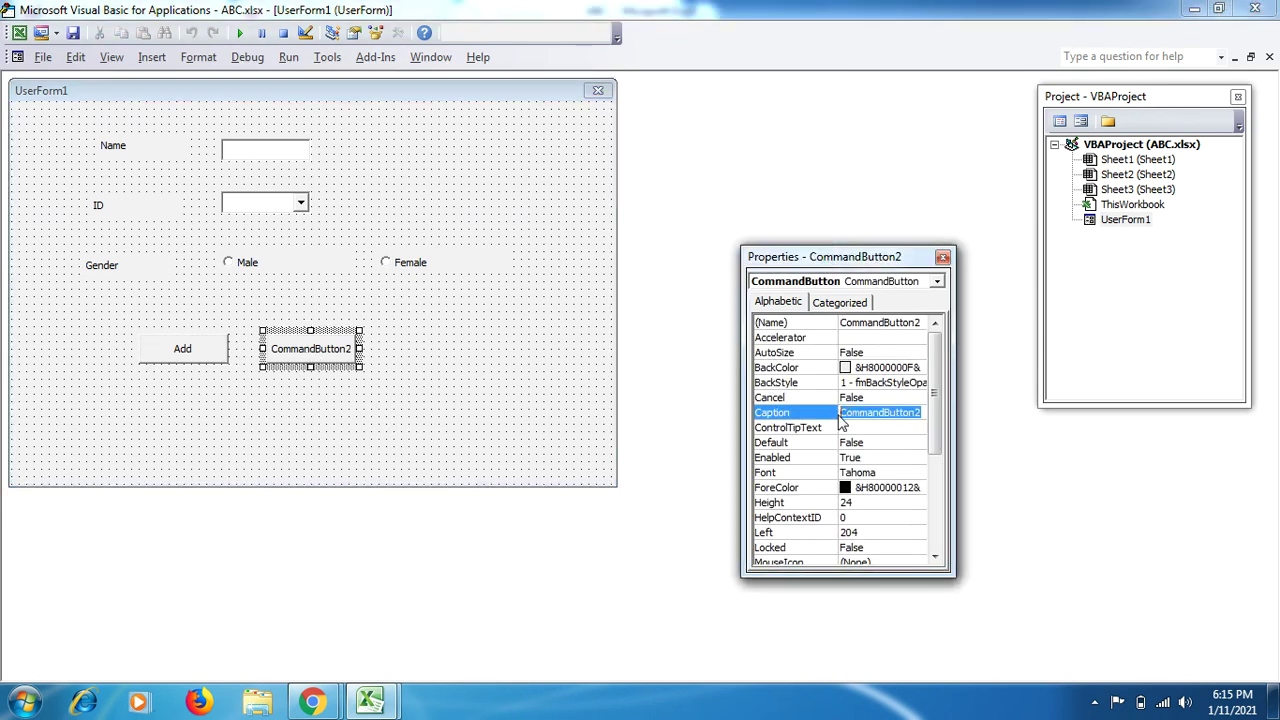
{"action": "type", "text": "U"}
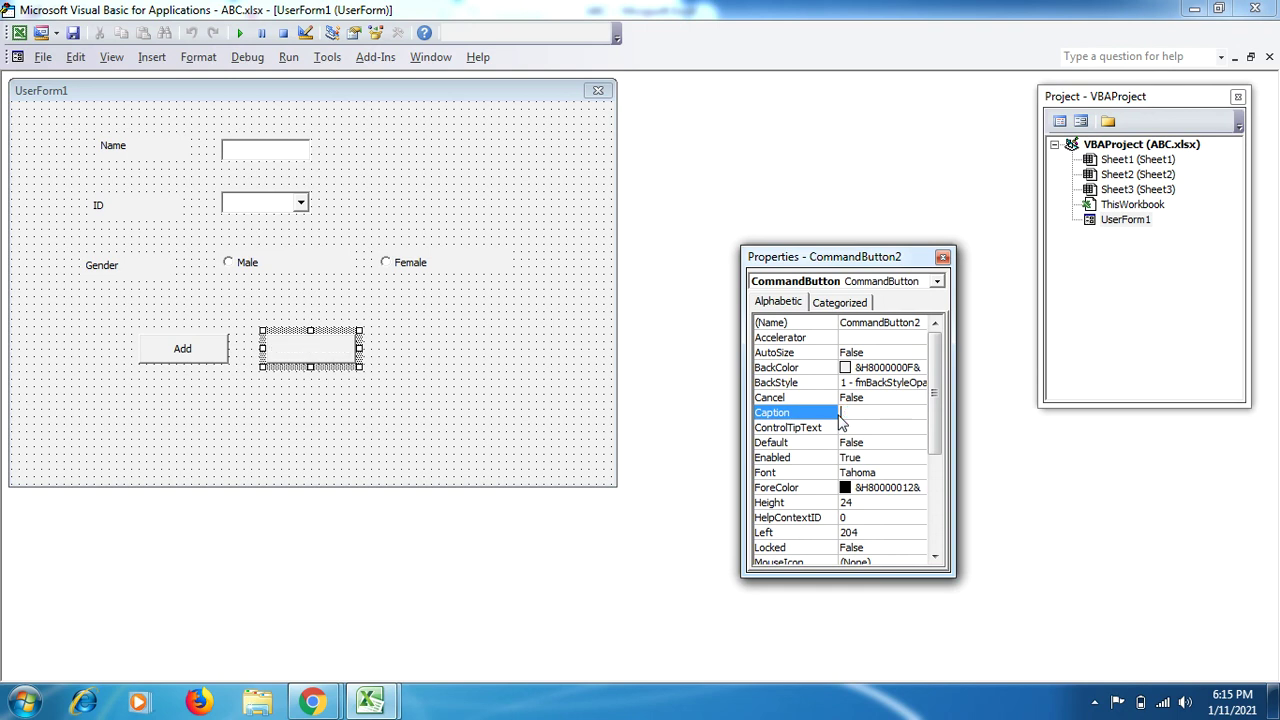
{"action": "type", "text": "lose"}
- Enlarge UserForm1 to height 375.75, test-run it over Excel, then close the running form
{"action": "left_click", "coordinate": [476, 403]}
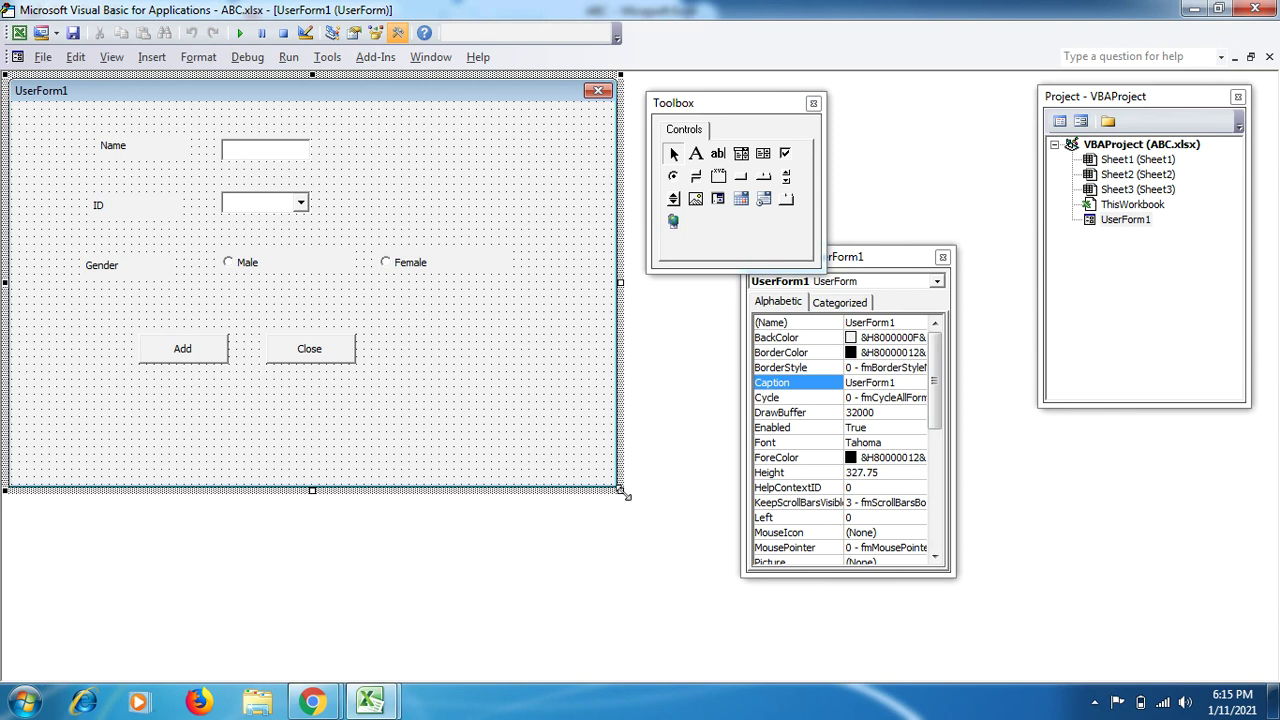
{"action": "left_click_drag", "start_coordinate": [621, 491], "coordinate": [683, 555]}
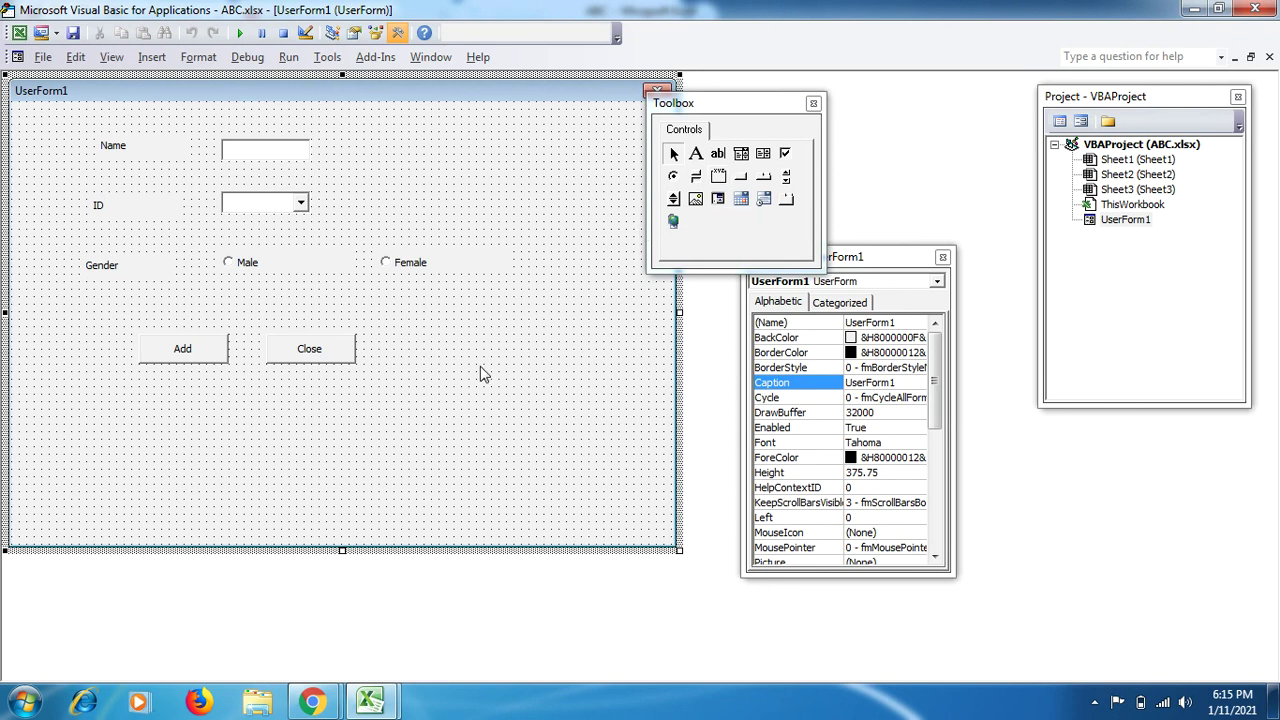
{"action": "left_click", "coordinate": [241, 34]}
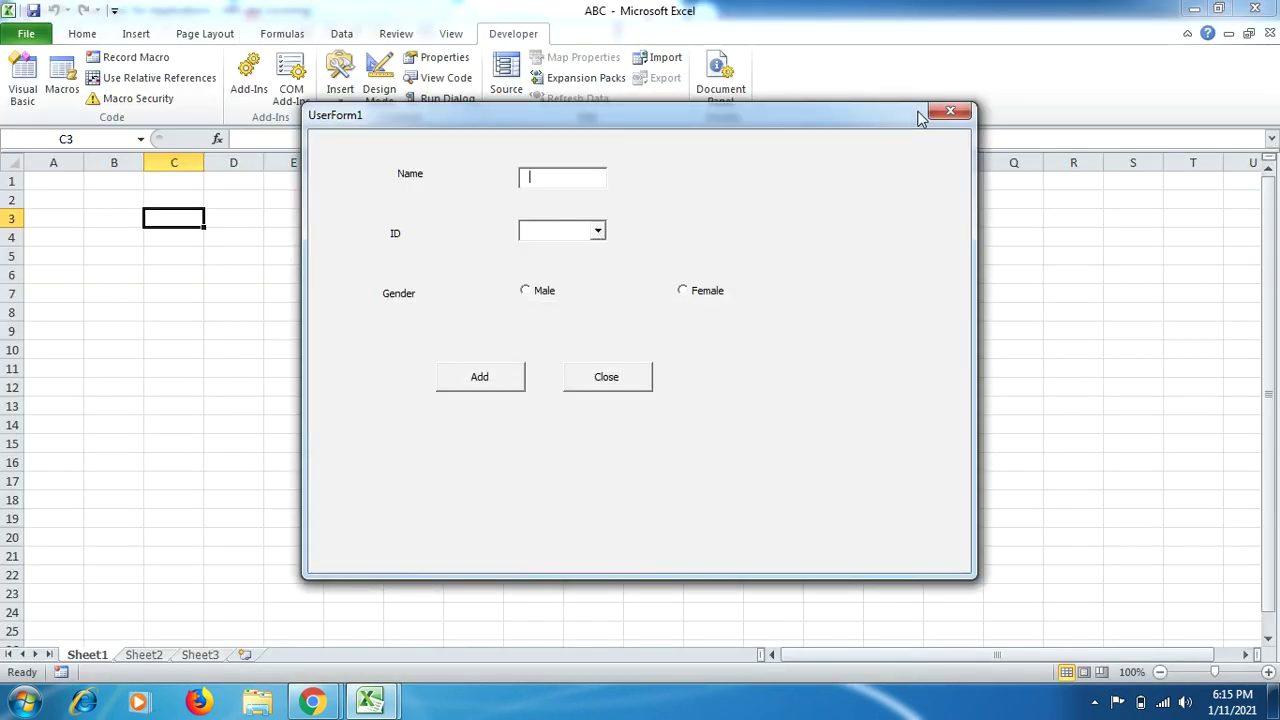
{"action": "left_click", "coordinate": [948, 111]}
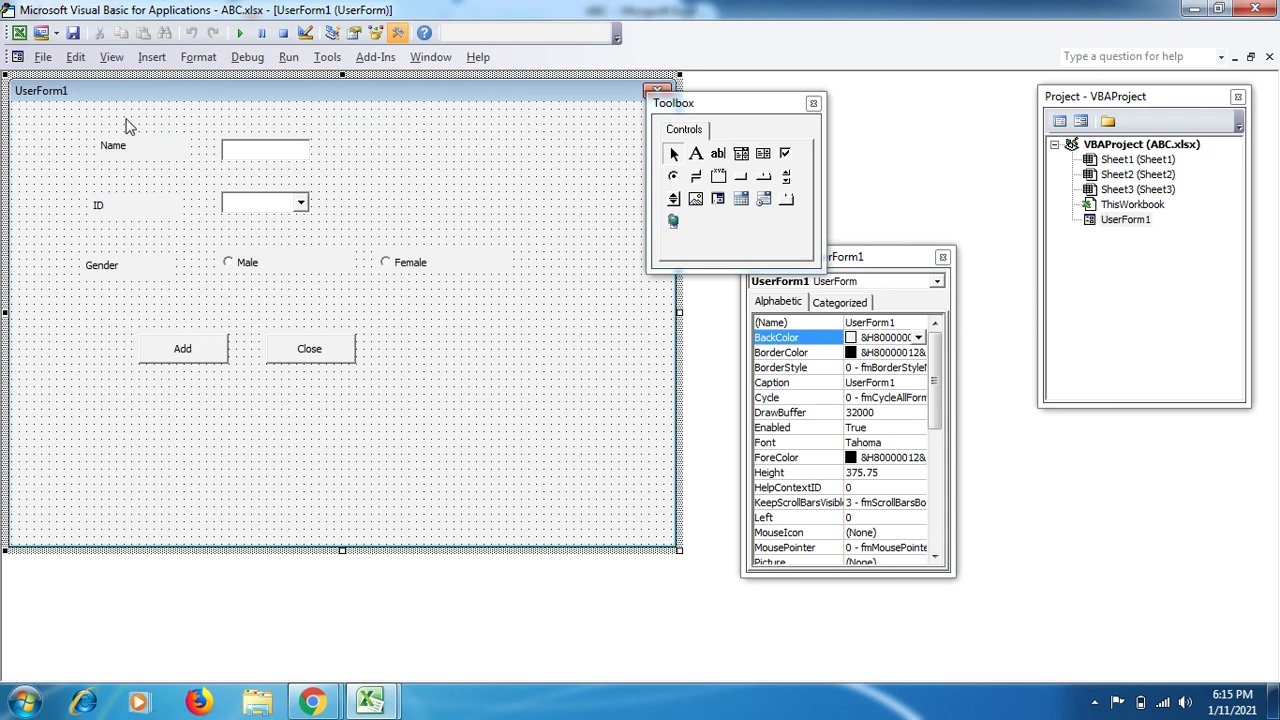
- Align the Name, ID and Gender labels' left edges
{"action": "left_click_drag", "start_coordinate": [124, 118], "coordinate": [108, 278]}
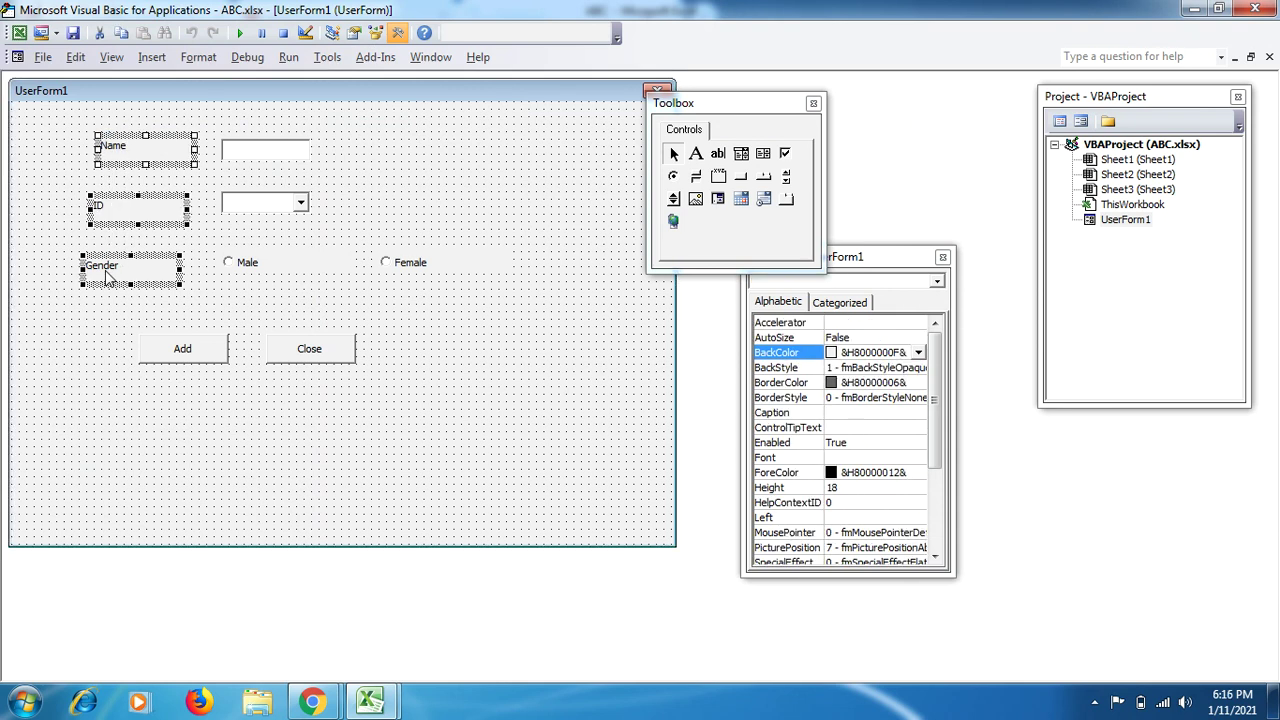
{"action": "right_click", "coordinate": [108, 278]}
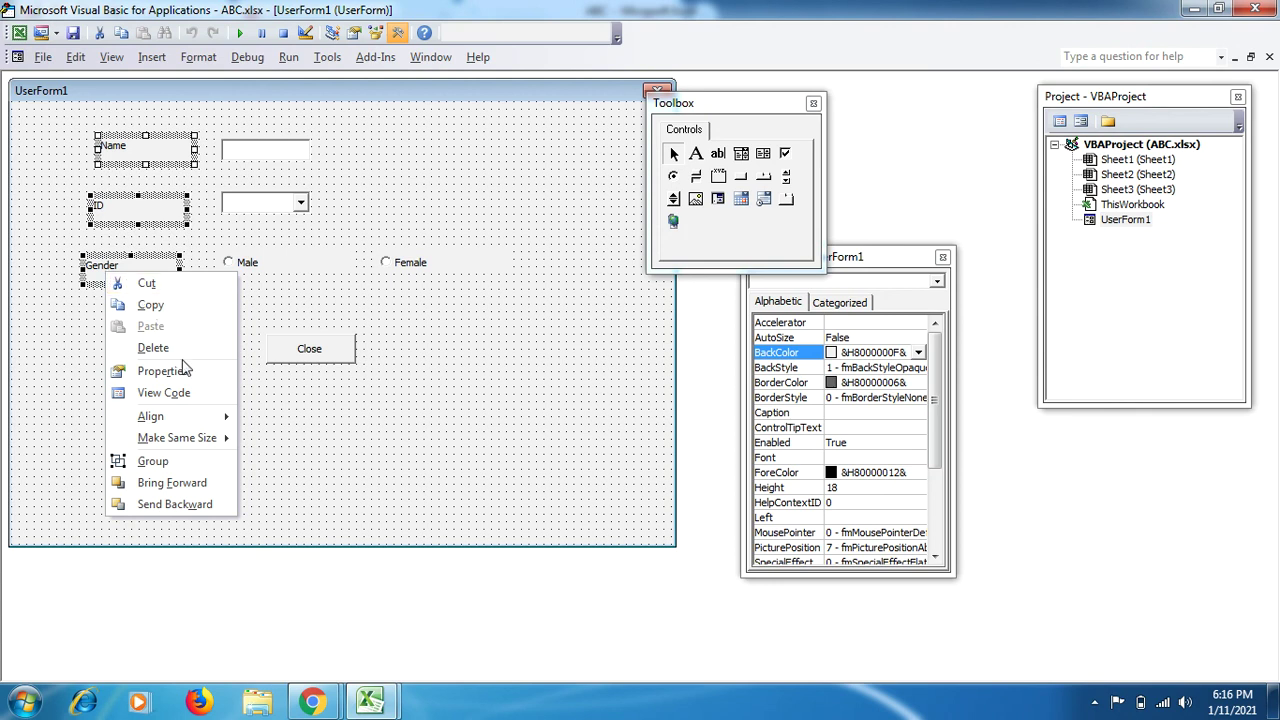
{"action": "mouse_move", "coordinate": [218, 420]}
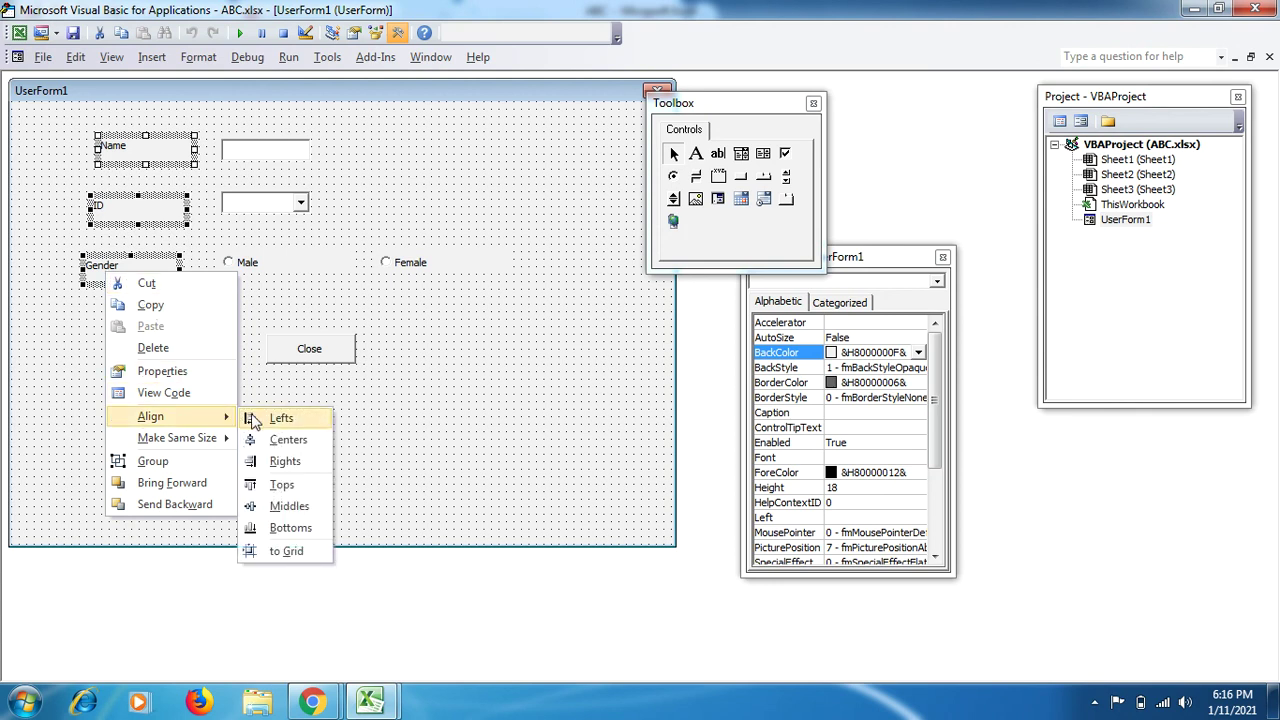
{"action": "left_click", "coordinate": [279, 419]}
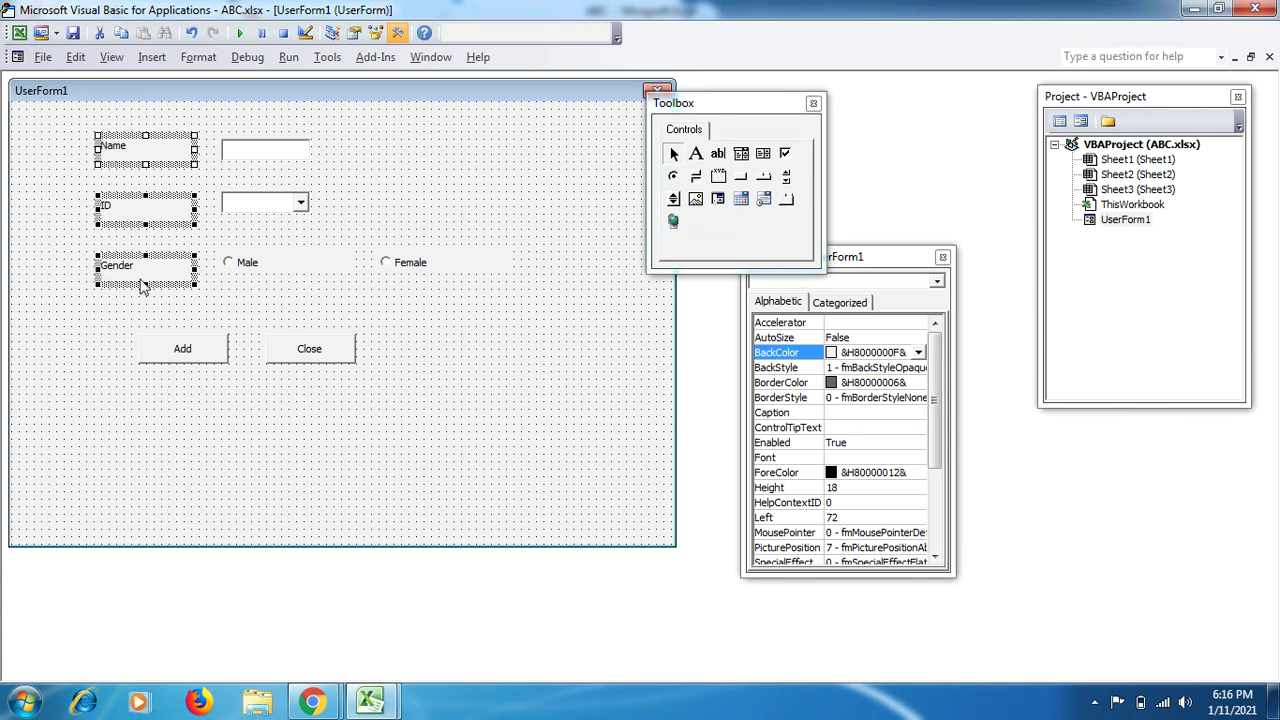
{"action": "left_click", "coordinate": [253, 240]}
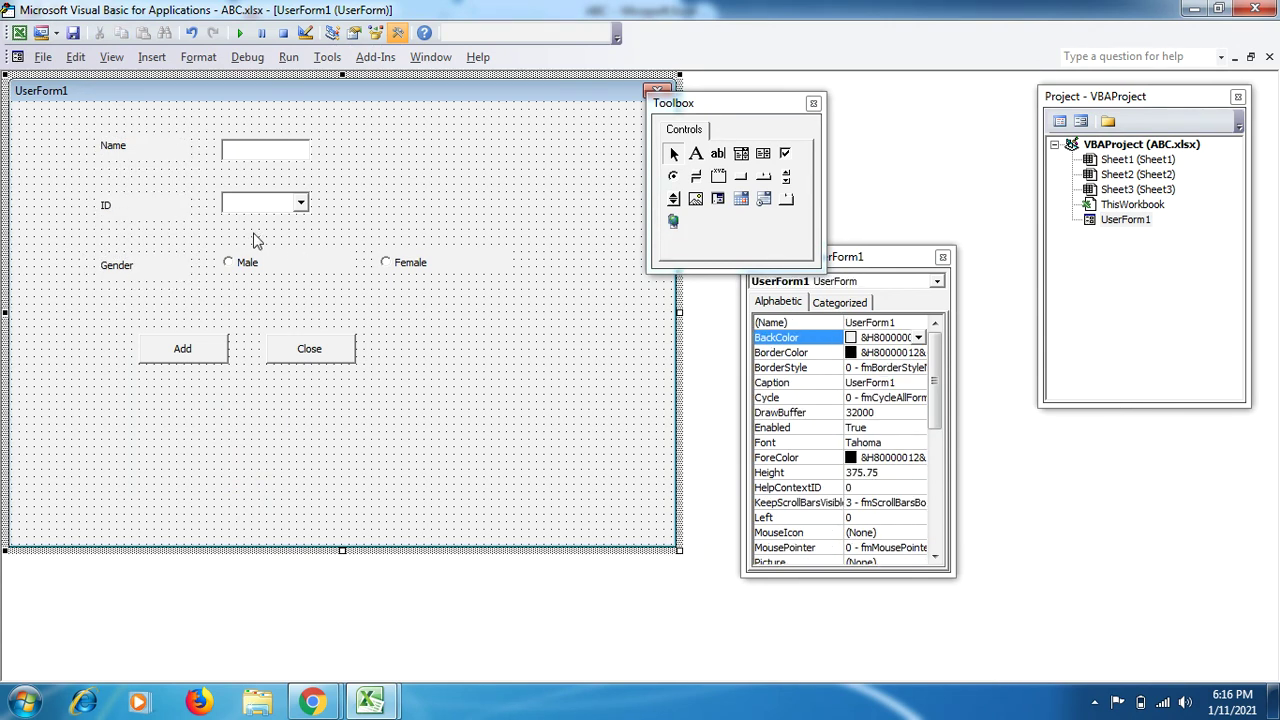
- Move the Female option to Left 252 beside Male and narrow it to fit its caption
{"action": "left_click", "coordinate": [308, 262]}
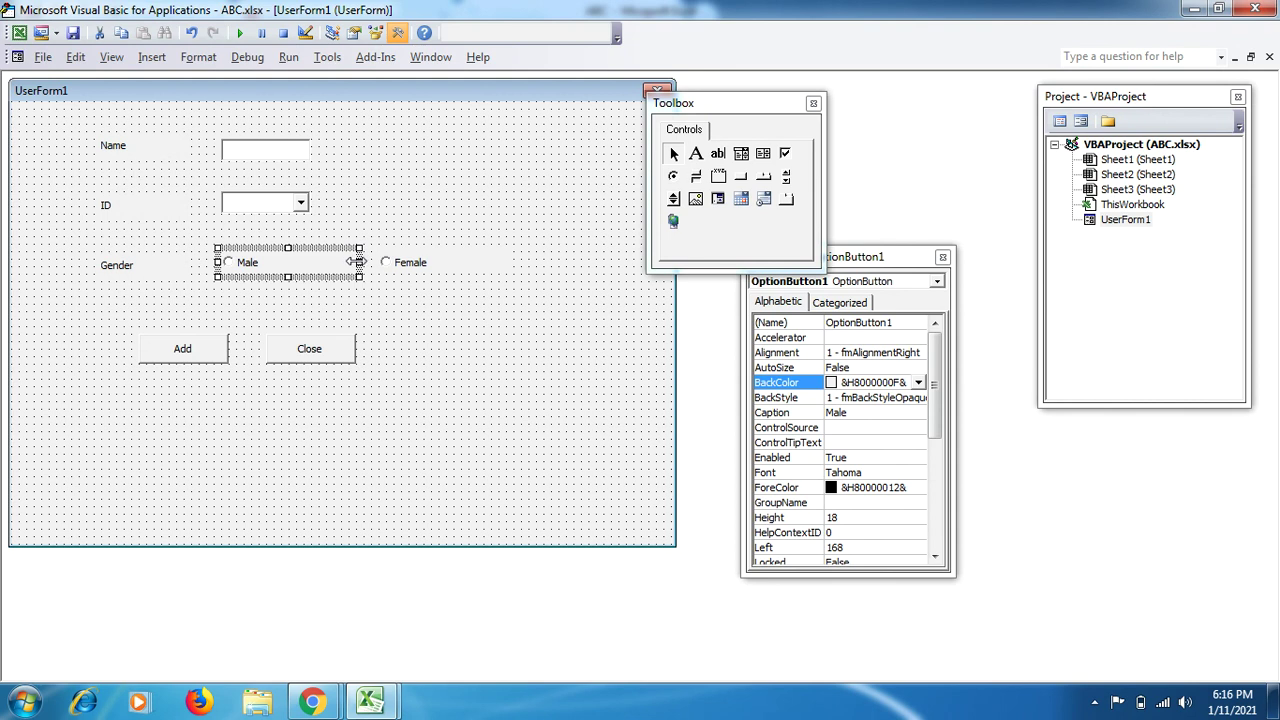
{"action": "left_click", "coordinate": [416, 263]}
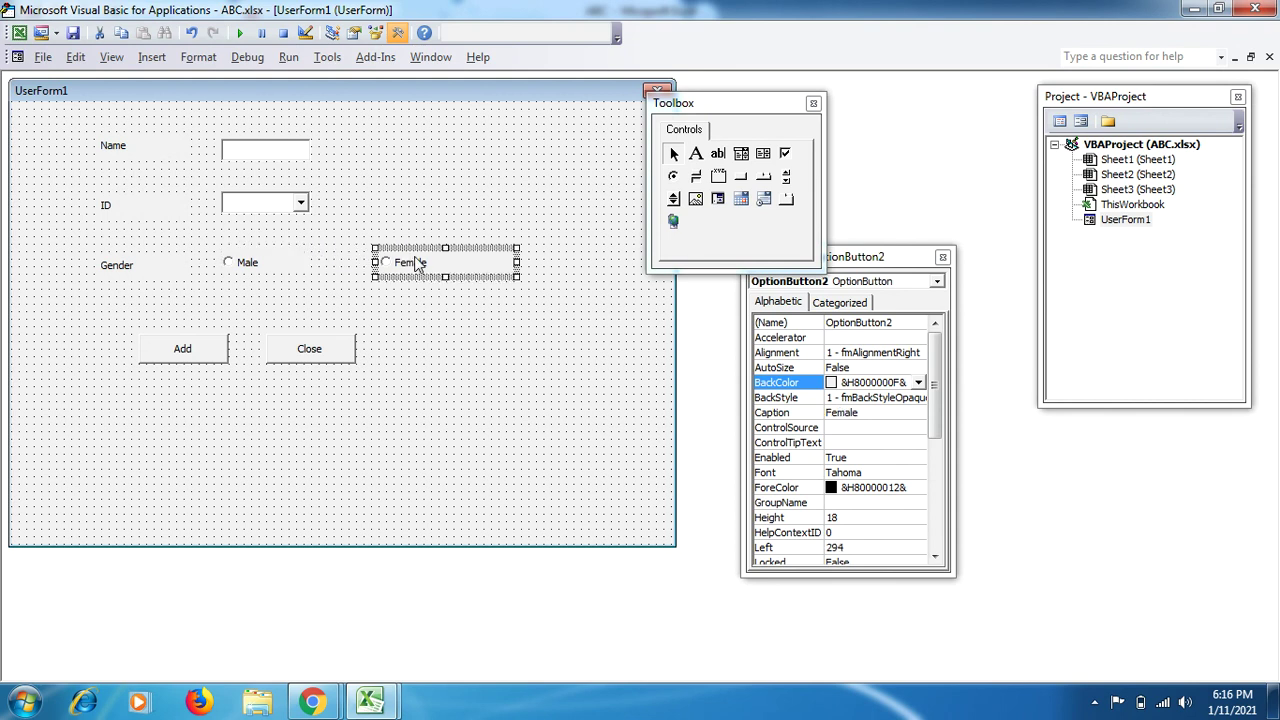
{"action": "left_click_drag", "start_coordinate": [420, 246], "coordinate": [370, 250]}
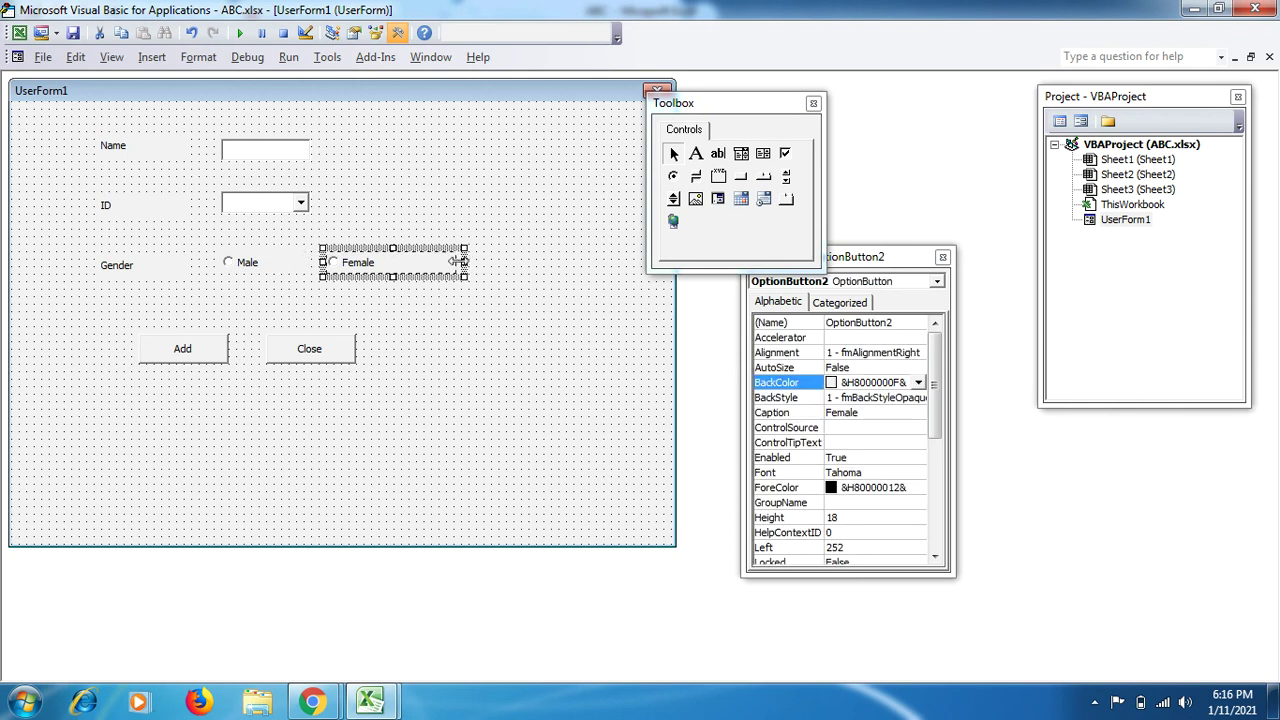
{"action": "left_click_drag", "start_coordinate": [458, 261], "coordinate": [396, 262]}
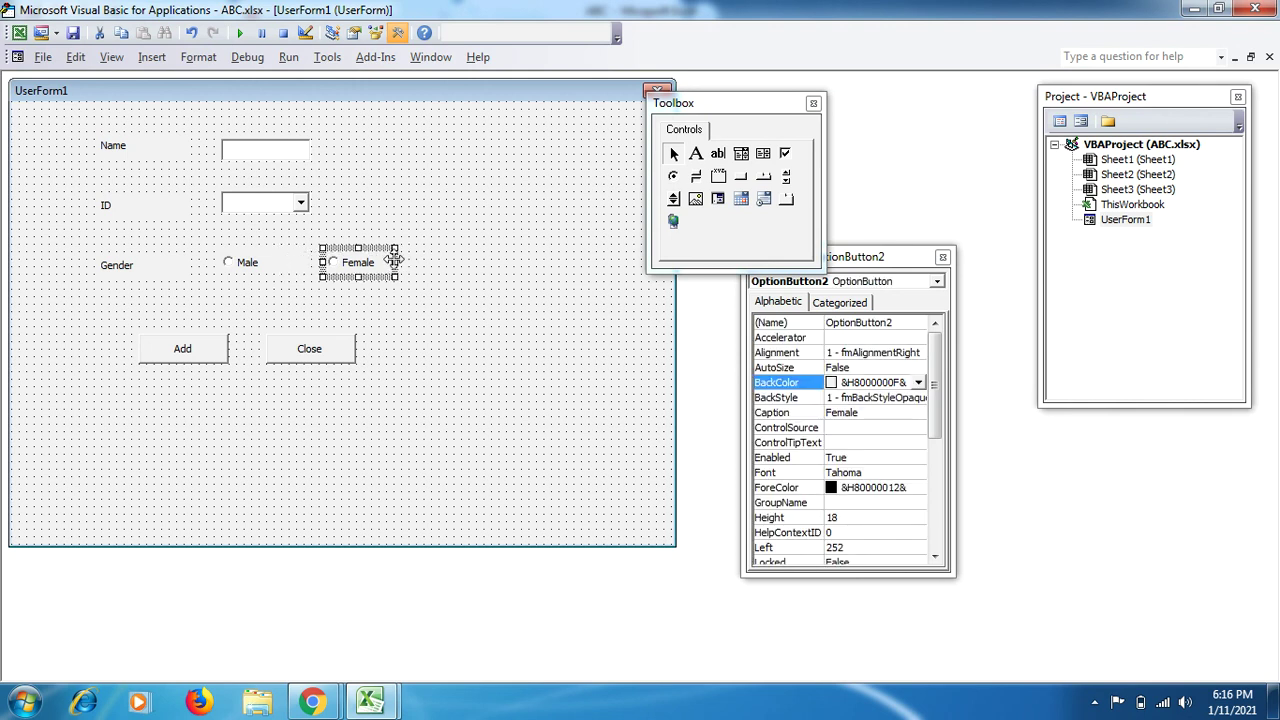
{"action": "left_click", "coordinate": [376, 311]}
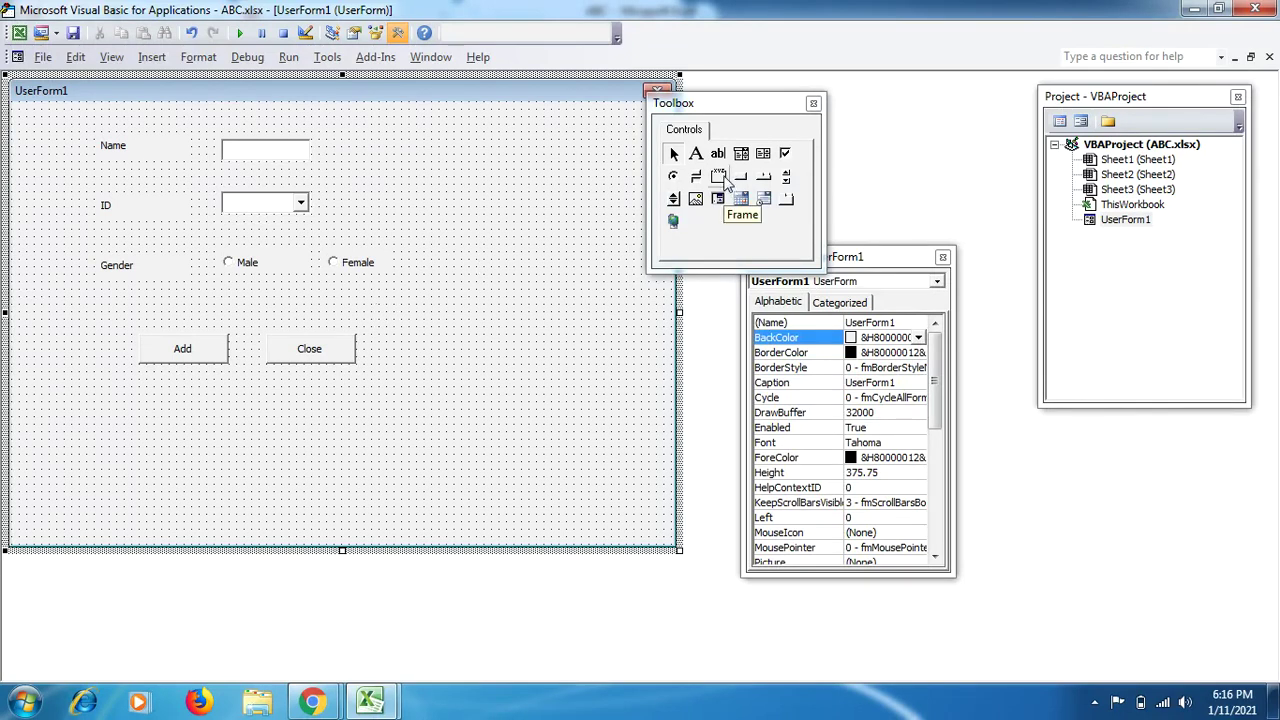
- Cut all controls, draw a large Frame1, and paste the controls inside it at the upper left
{"action": "left_click_drag", "start_coordinate": [66, 124], "coordinate": [417, 405]}
{"action": "right_click", "coordinate": [333, 363]}
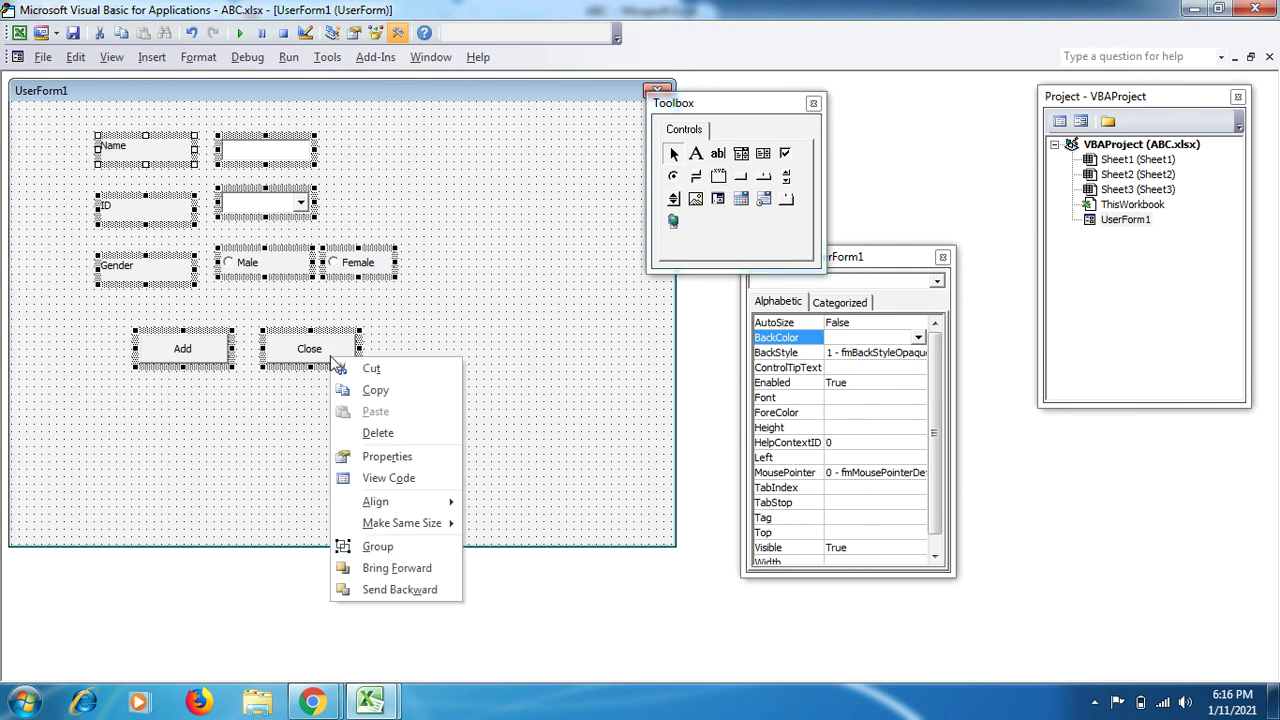
{"action": "left_click", "coordinate": [368, 368]}
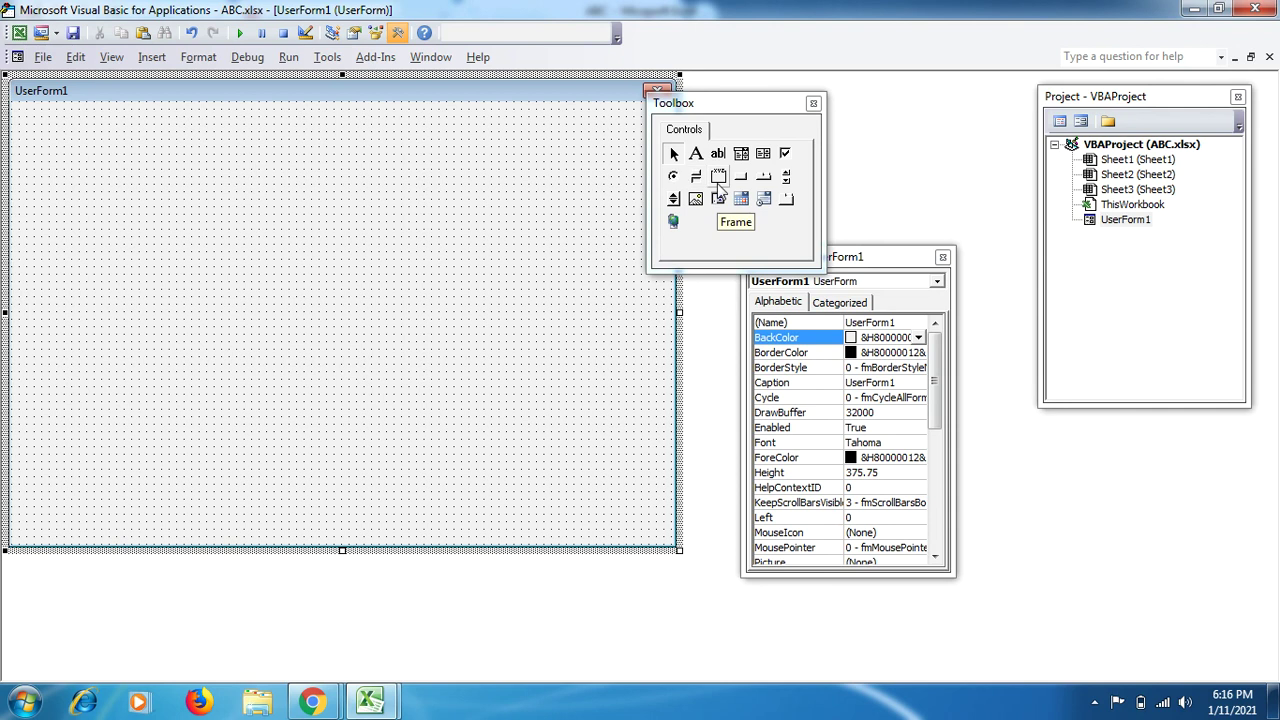
{"action": "left_click_drag", "start_coordinate": [718, 178], "coordinate": [174, 223]}
{"action": "left_click_drag", "start_coordinate": [306, 306], "coordinate": [470, 455]}
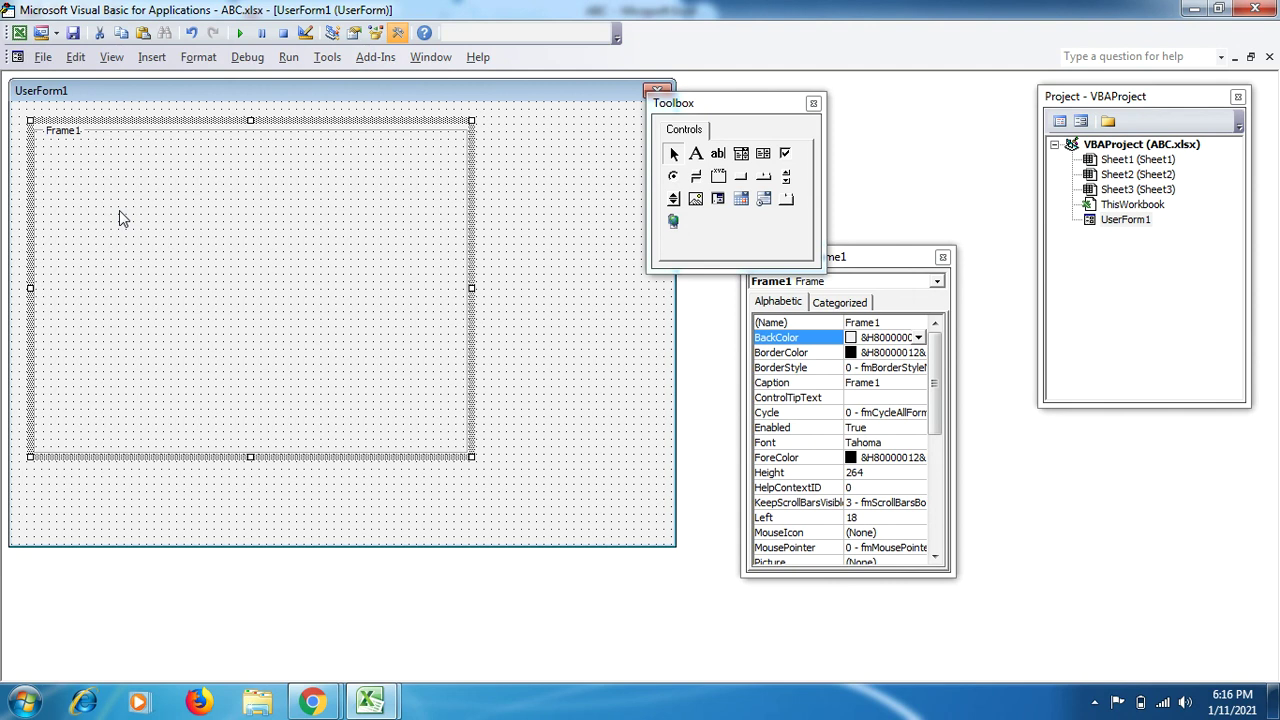
{"action": "key", "text": "ctrl+v"}
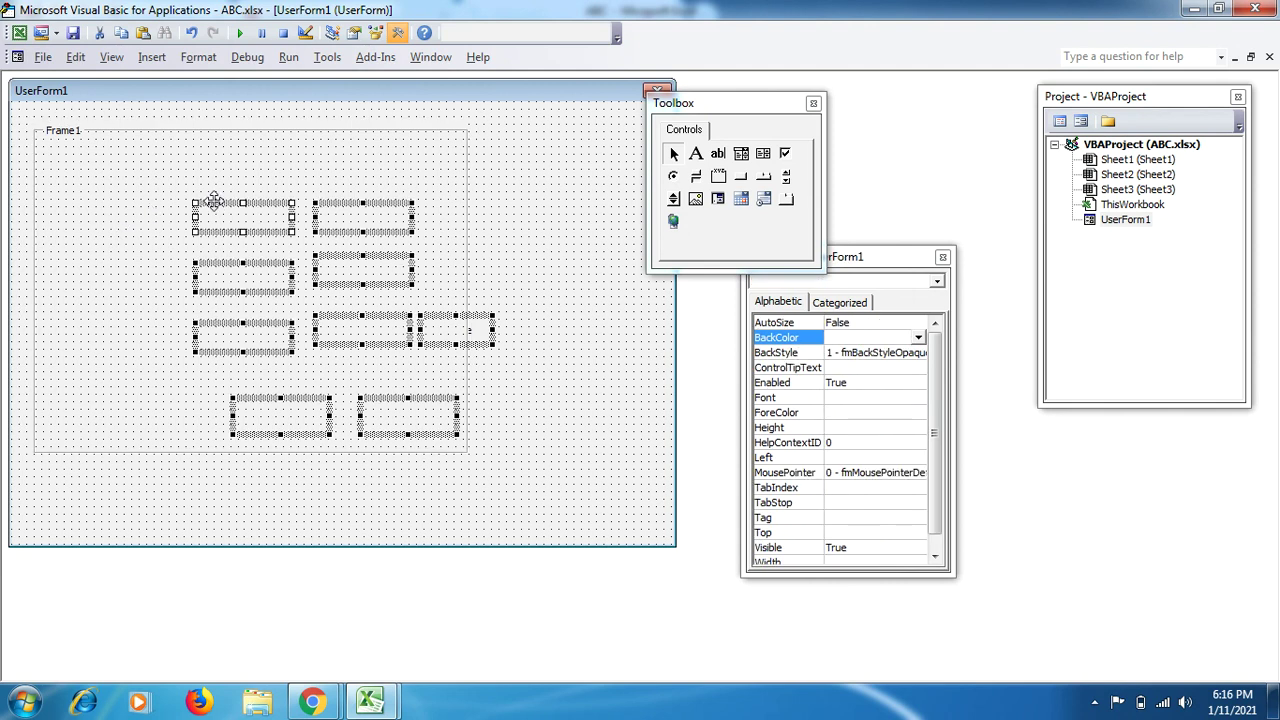
{"action": "left_click_drag", "start_coordinate": [213, 202], "coordinate": [88, 150]}
{"action": "left_click", "coordinate": [500, 238]}
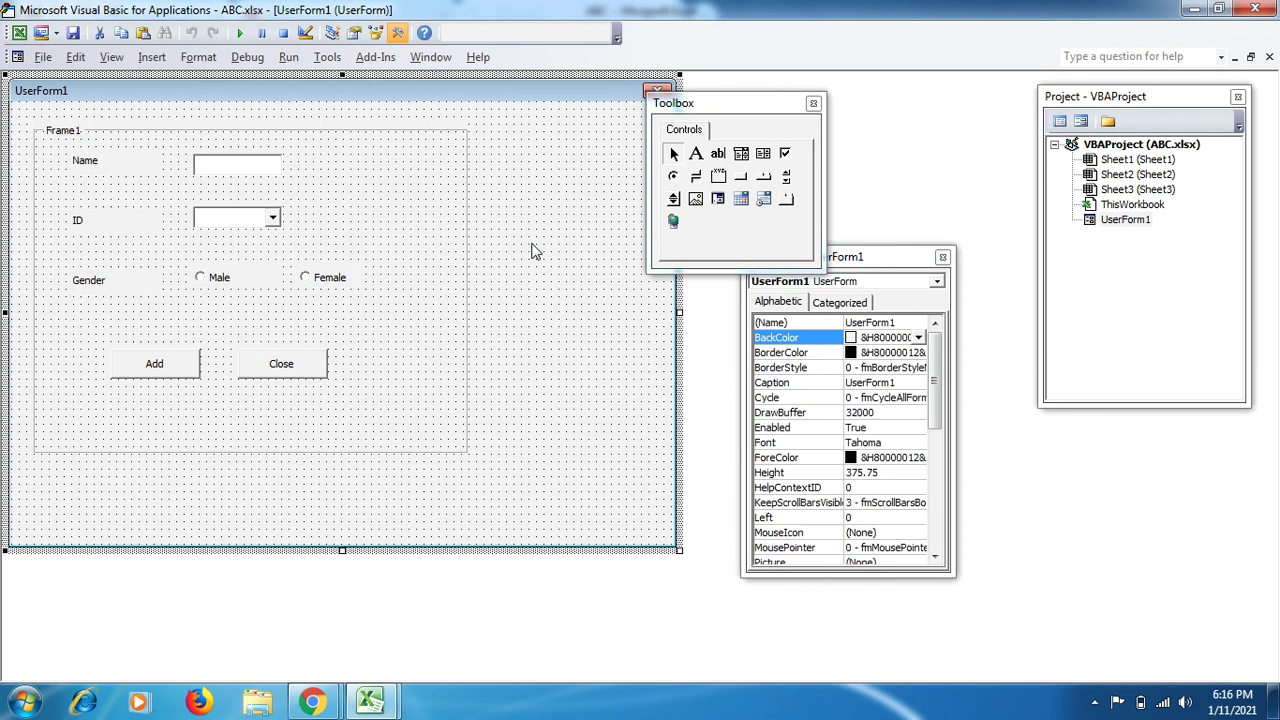
{"action": "left_click", "coordinate": [74, 139]}
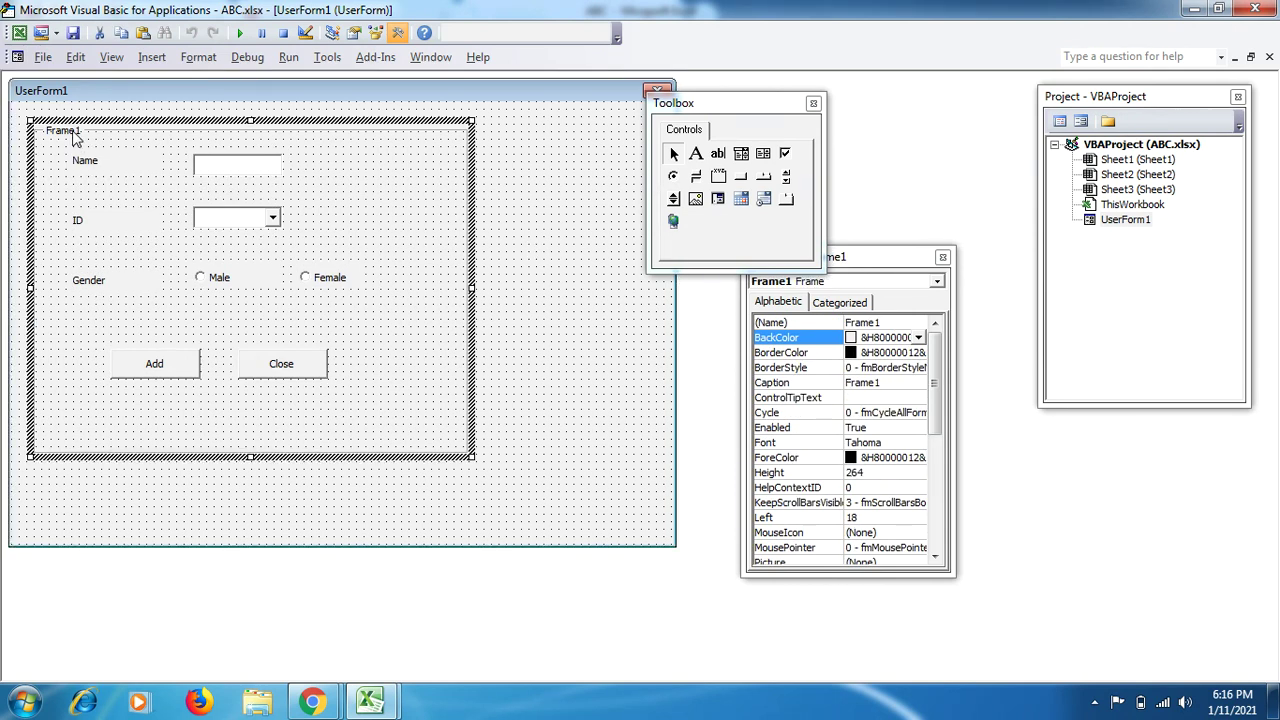
- Set Frame1's (Name) and Caption to Data and UserForm1's Caption to Data Entry
{"action": "left_click_drag", "start_coordinate": [830, 266], "coordinate": [840, 287]}
{"action": "left_click", "coordinate": [903, 345]}
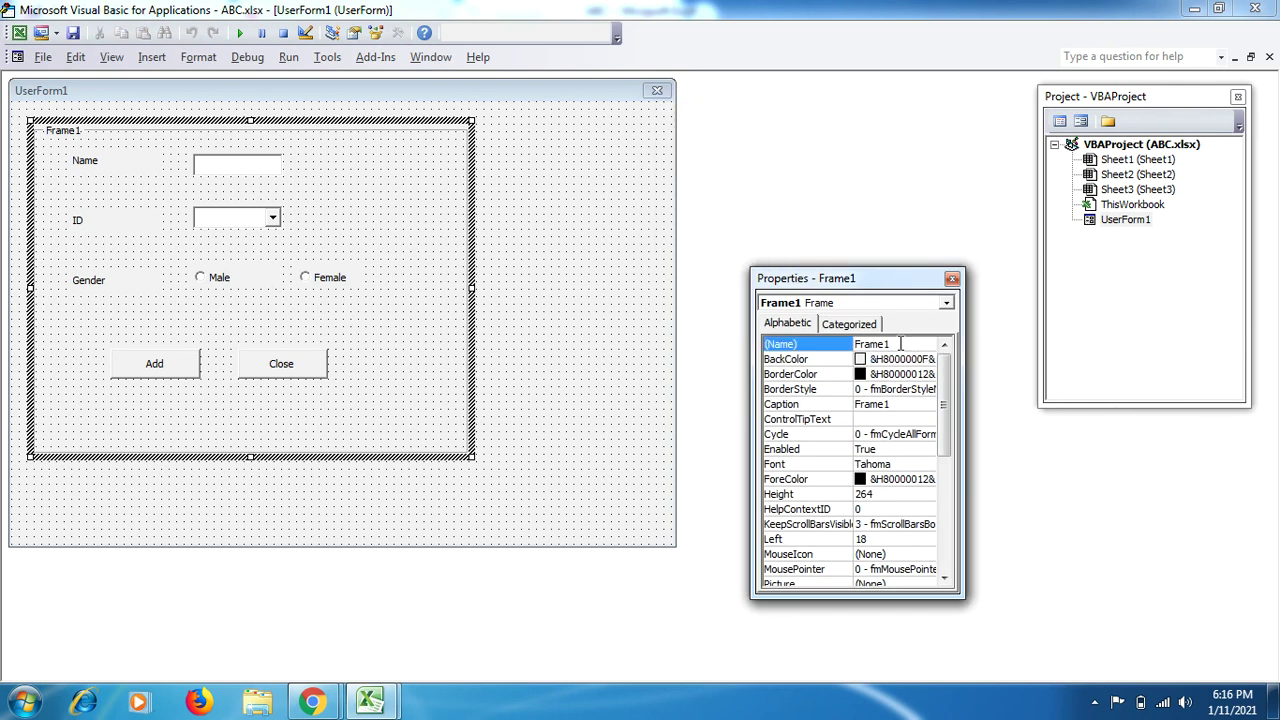
{"action": "double_click", "coordinate": [901, 344]}
{"action": "type", "text": "Data"}
{"action": "left_click", "coordinate": [615, 309]}
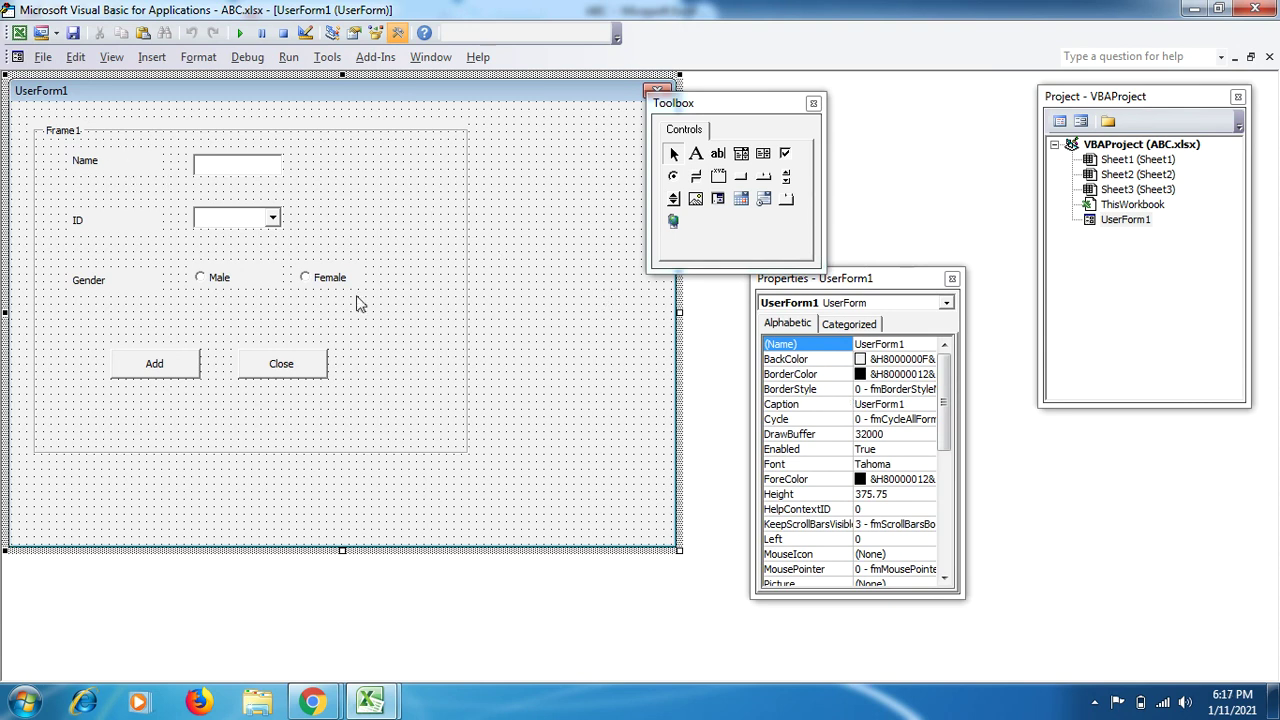
{"action": "left_click", "coordinate": [70, 140]}
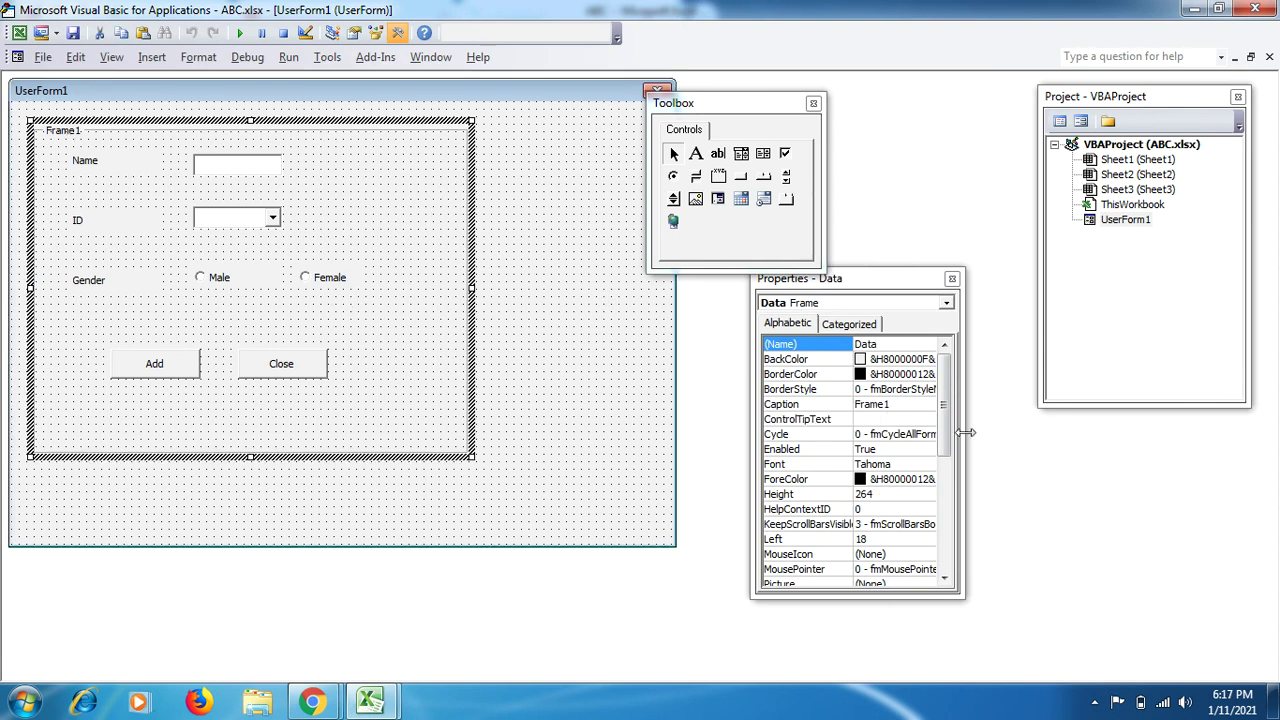
{"action": "left_click", "coordinate": [895, 410]}
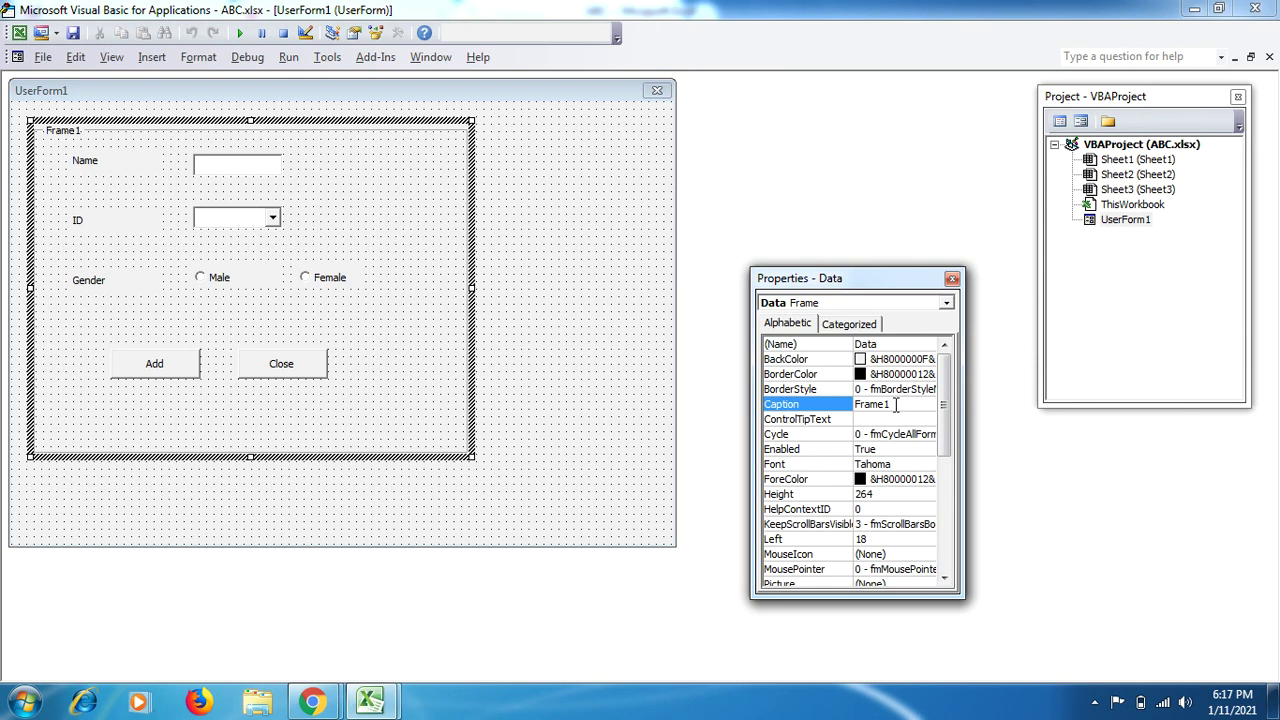
{"action": "left_click_drag", "start_coordinate": [896, 404], "coordinate": [847, 404]}
{"action": "type", "text": "Data"}
{"action": "left_click", "coordinate": [580, 340]}
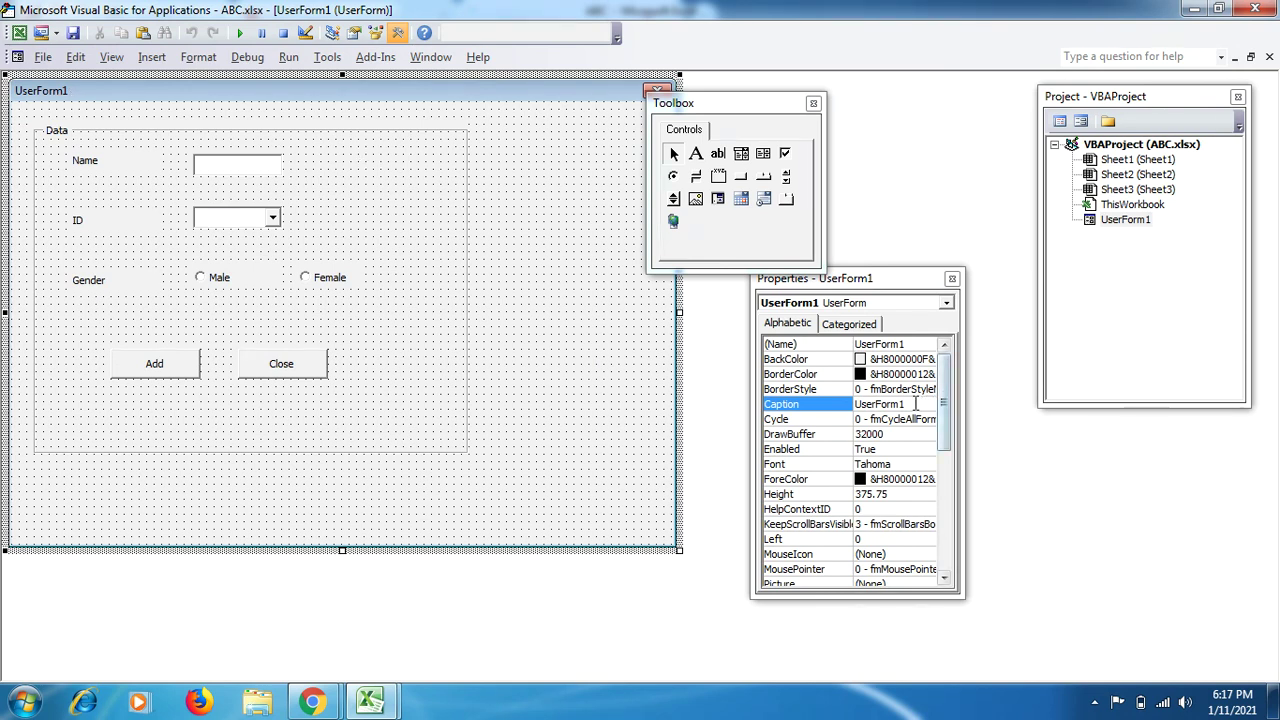
{"action": "left_click", "coordinate": [829, 405]}
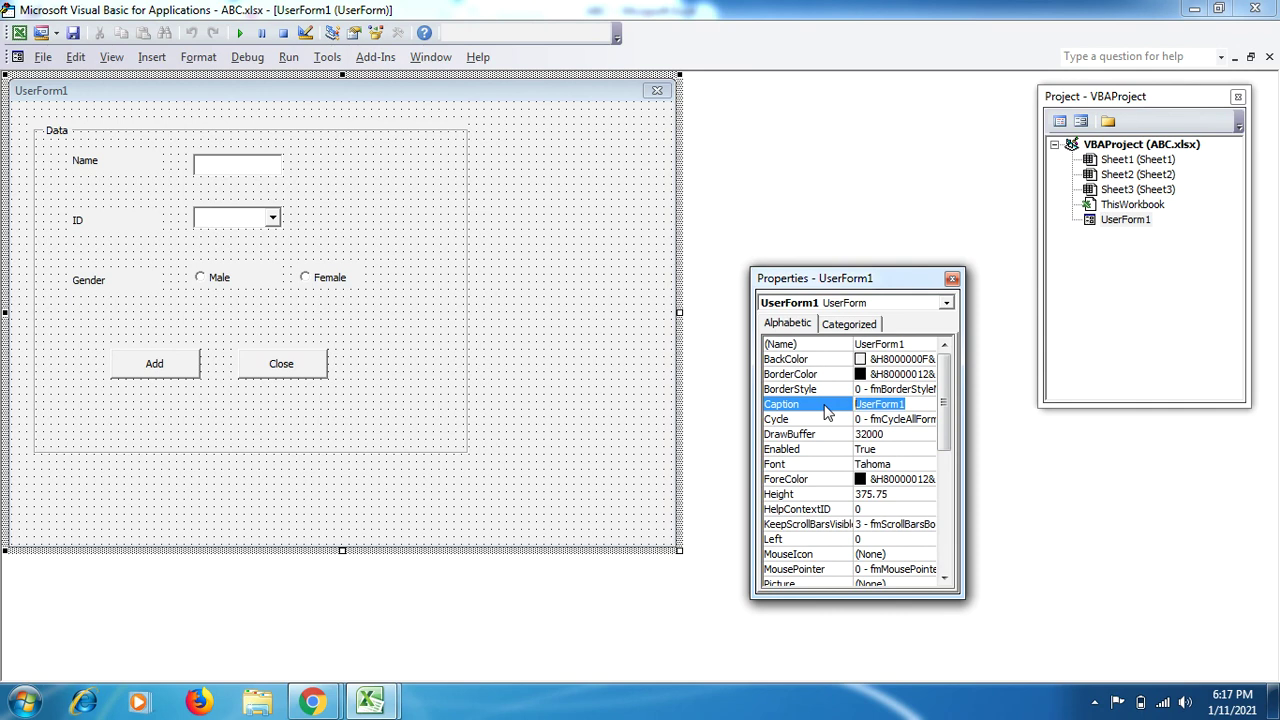
{"action": "type", "text": "Data Entry"}
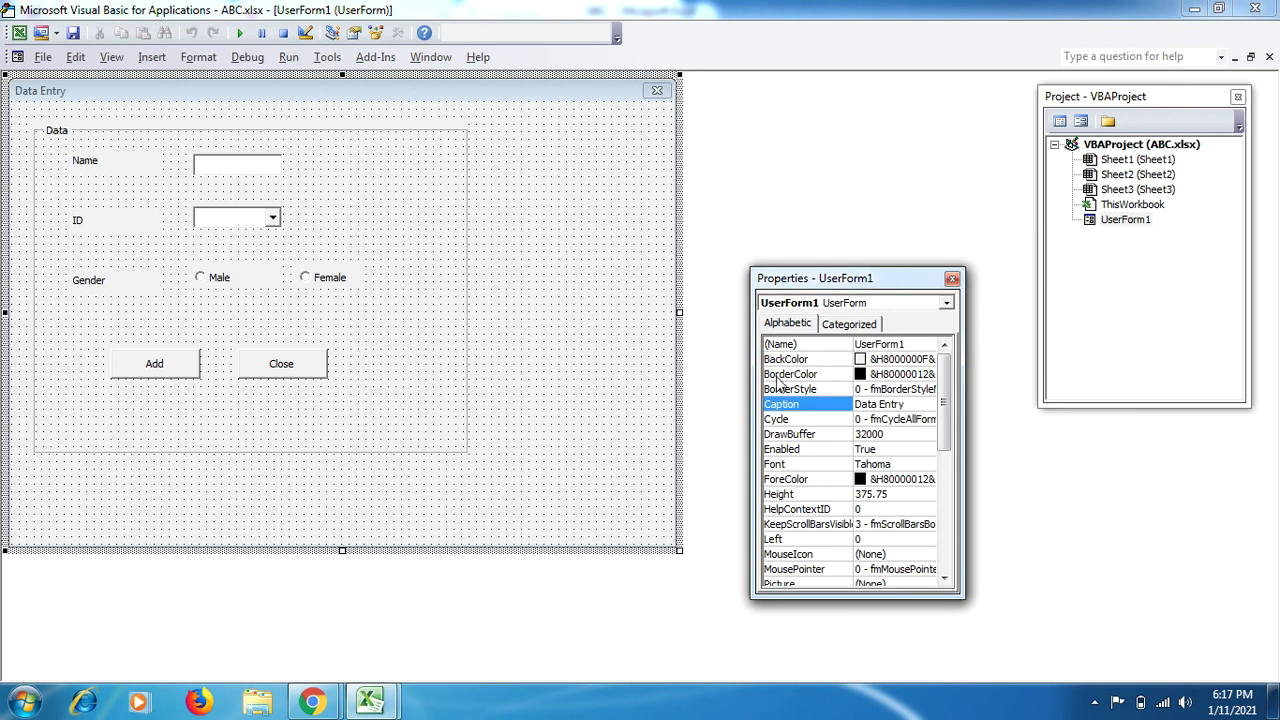
- Drag the form's corner in to hug the Data frame, then run the form and close it
{"action": "left_click", "coordinate": [616, 344]}
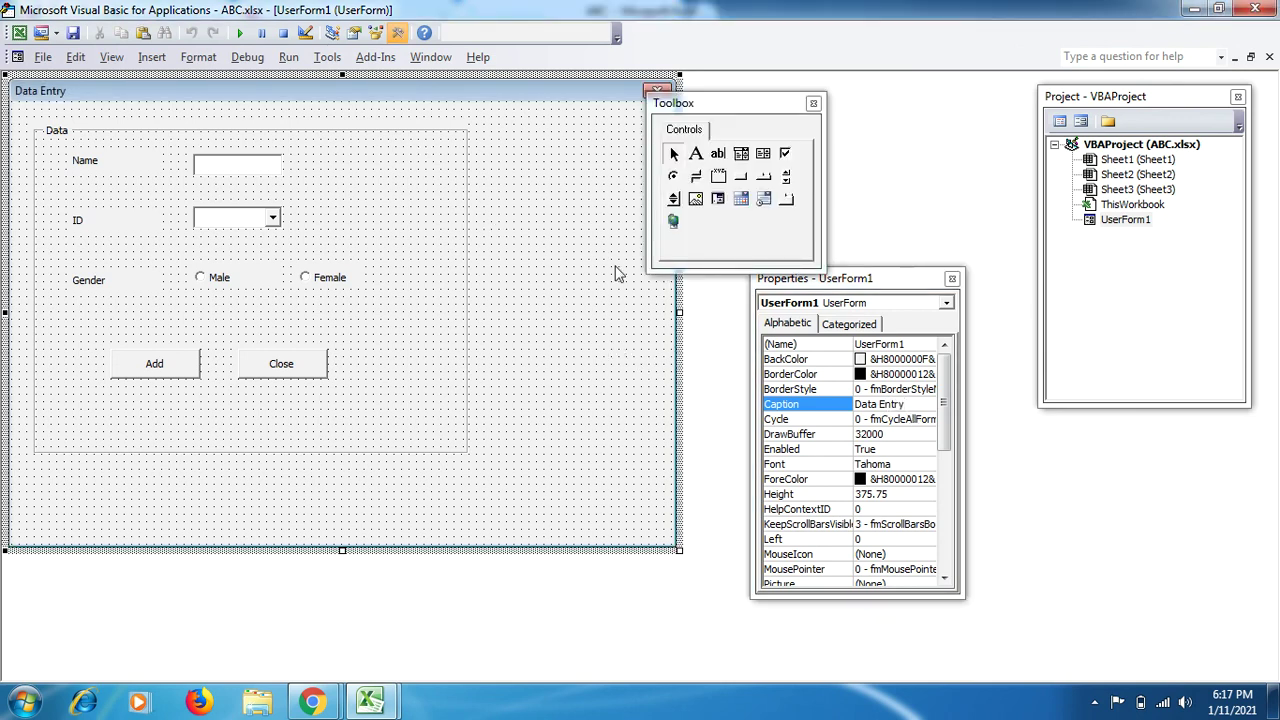
{"action": "mouse_move", "coordinate": [678, 549]}
{"action": "left_mouse_down"}
{"action": "mouse_move", "coordinate": [490, 472]}
{"action": "mouse_move", "coordinate": [386, 405]}
{"action": "left_mouse_up"}
{"action": "left_click", "coordinate": [390, 409]}
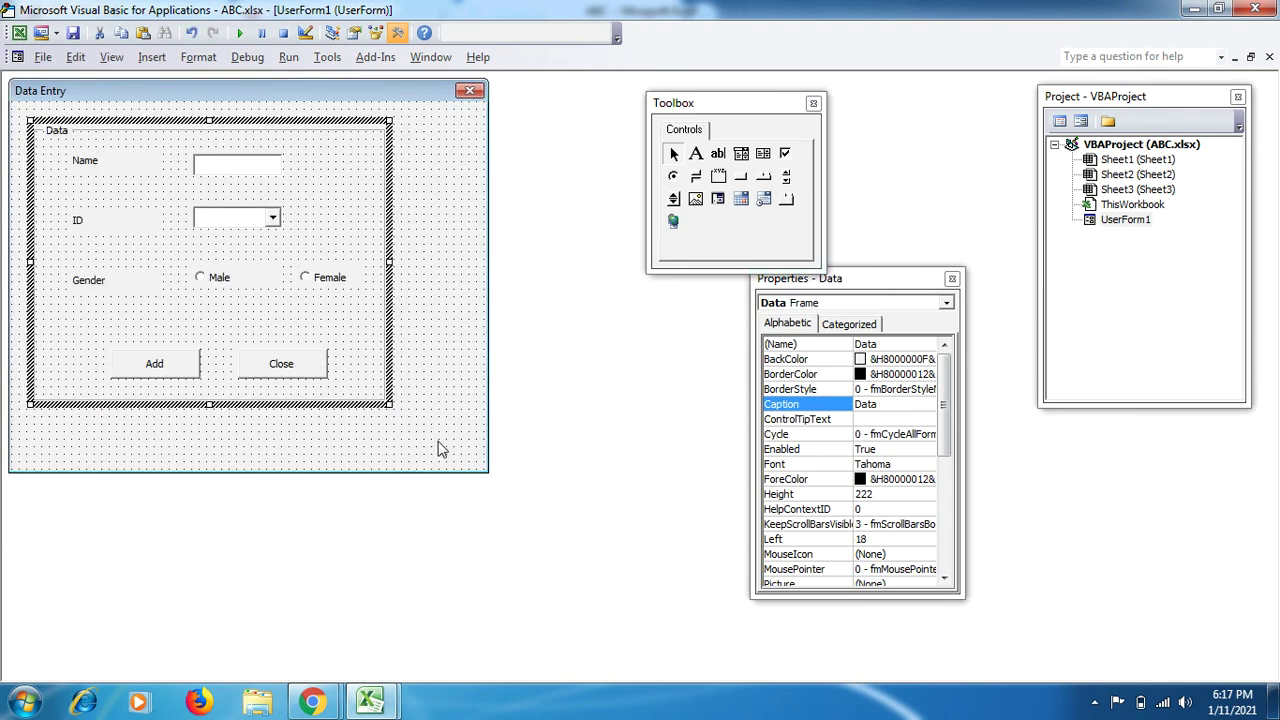
{"action": "left_click", "coordinate": [437, 443]}
{"action": "left_click_drag", "start_coordinate": [492, 477], "coordinate": [412, 426]}
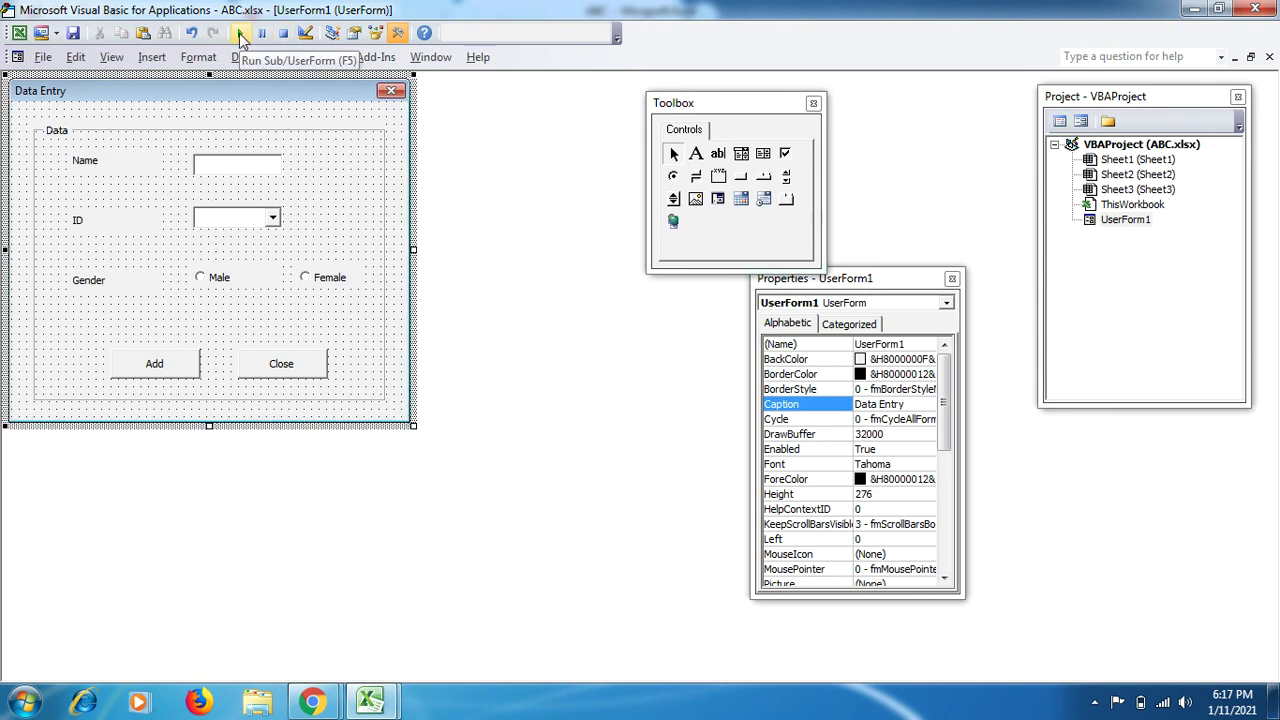
{"action": "left_click", "coordinate": [241, 36]}
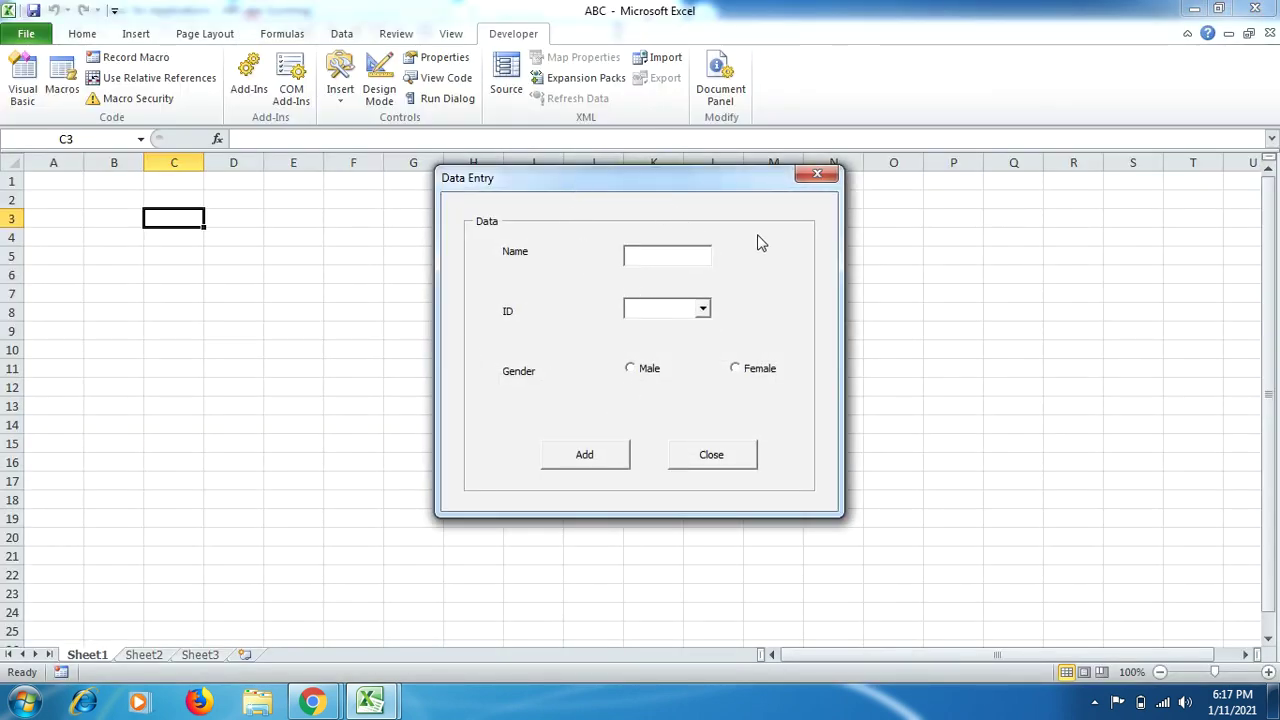
{"action": "left_click", "coordinate": [832, 175]}
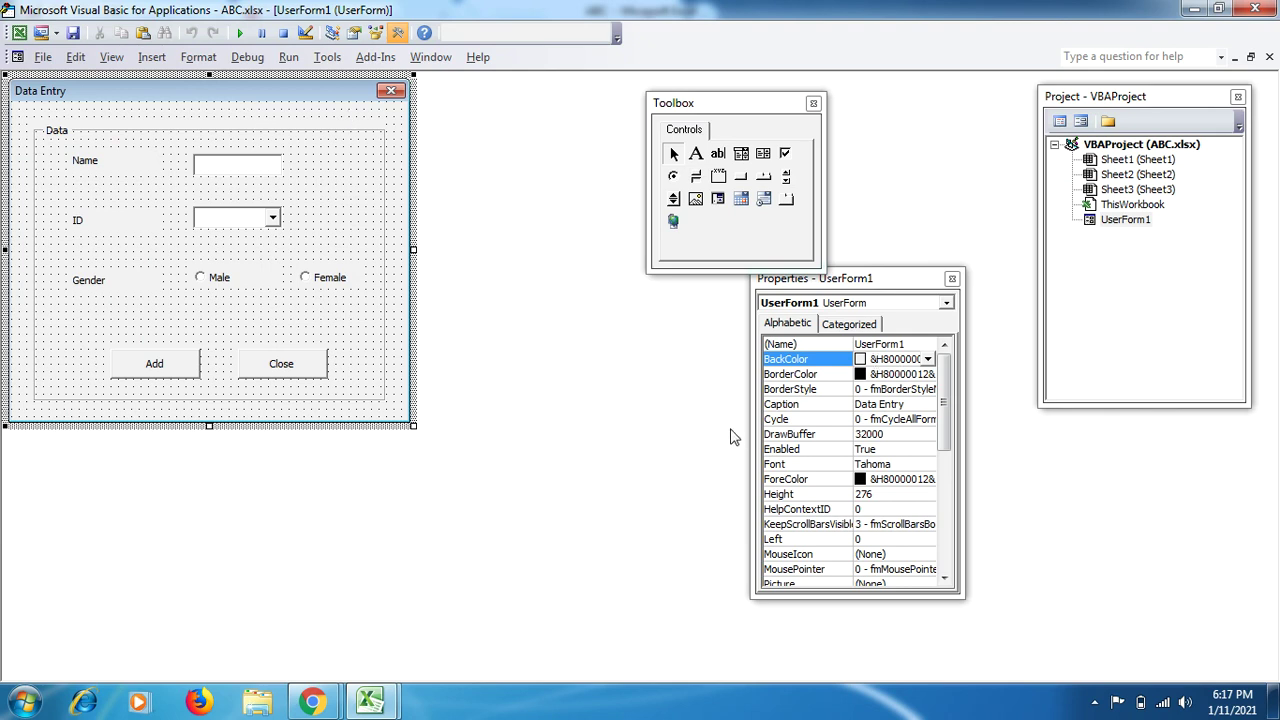
- Give the form a grey background and the Data frame a light cyan background from the palette
{"action": "left_click_drag", "start_coordinate": [751, 428], "coordinate": [625, 428]}
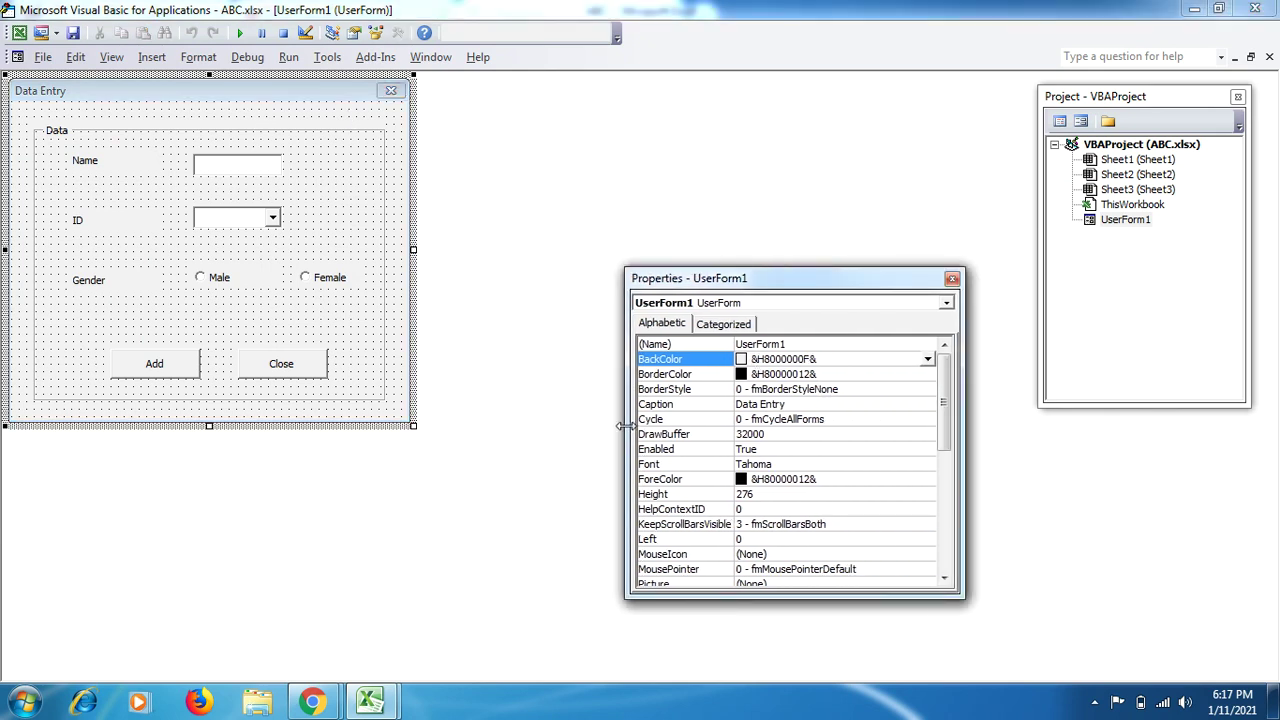
{"action": "left_click", "coordinate": [927, 358]}
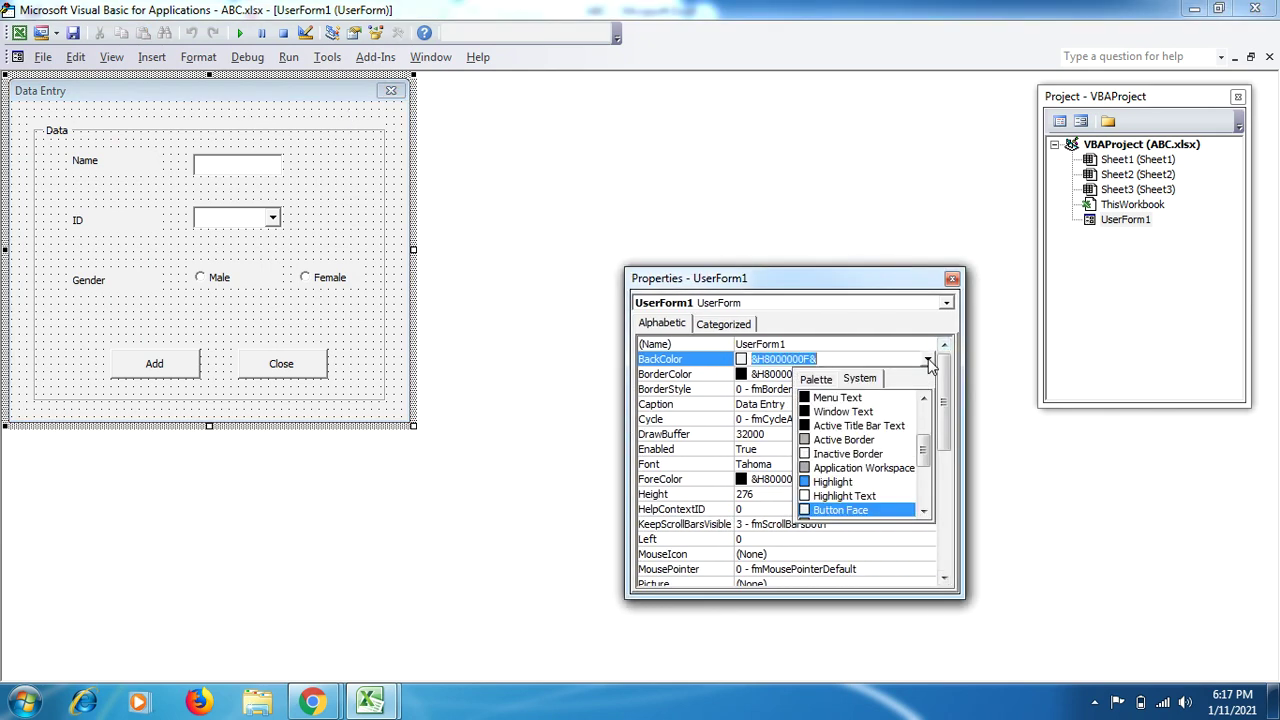
{"action": "left_click", "coordinate": [816, 379]}
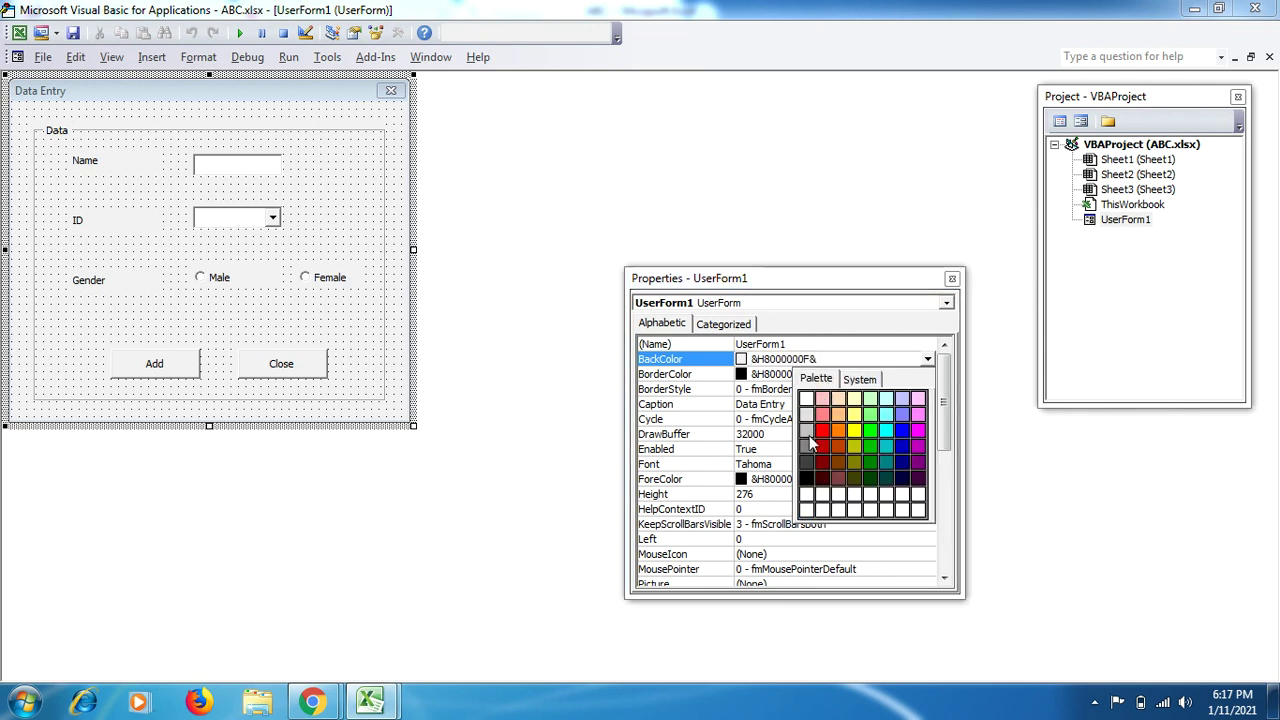
{"action": "left_click", "coordinate": [806, 446]}
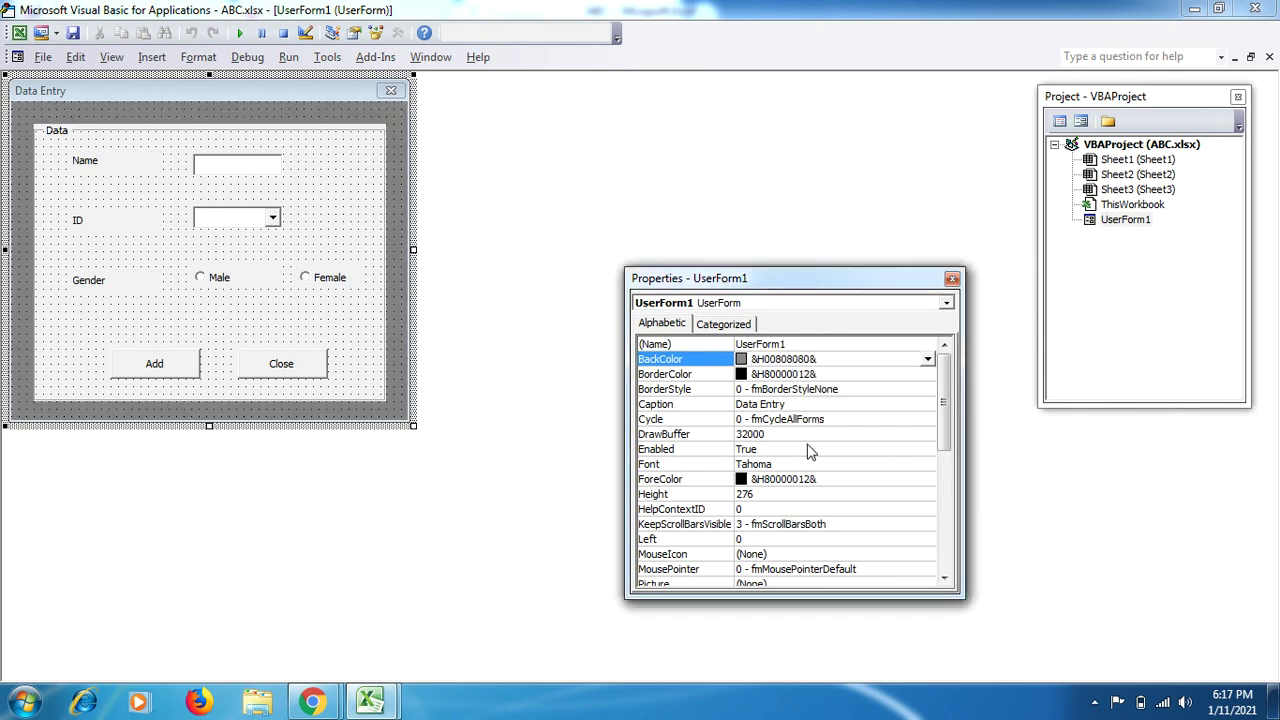
{"action": "left_click", "coordinate": [370, 312]}
{"action": "left_click", "coordinate": [927, 359]}
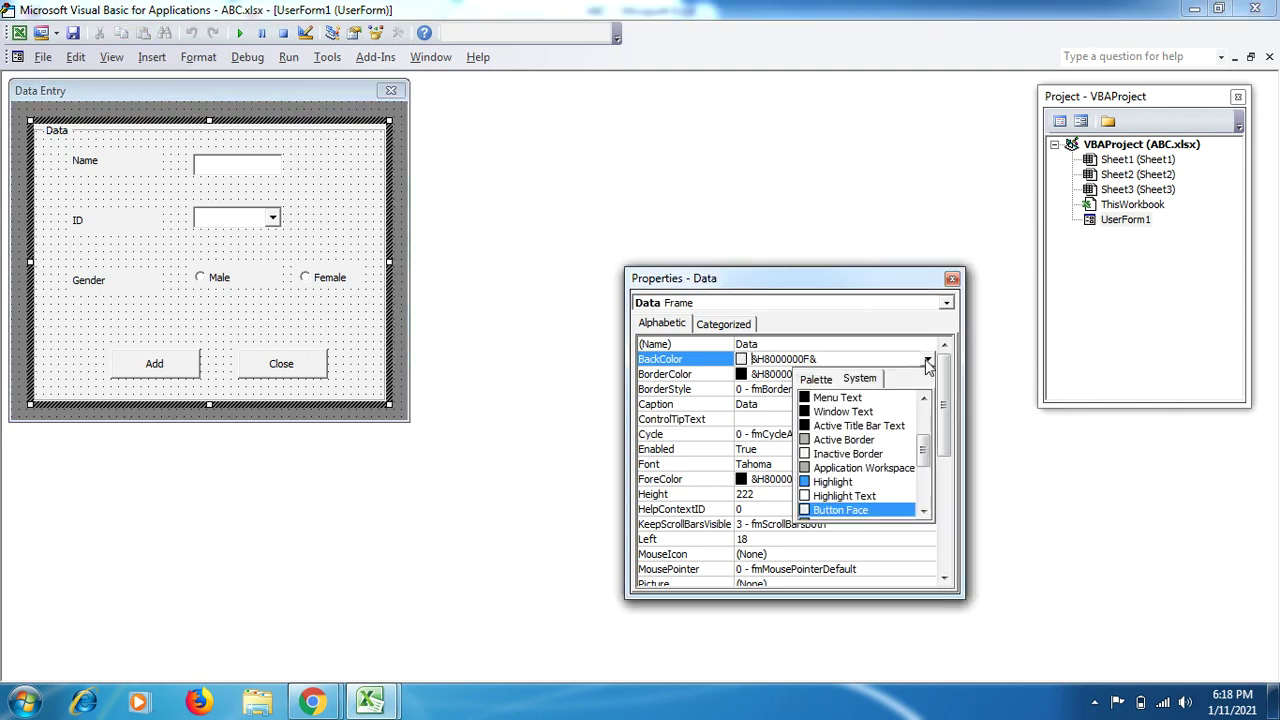
{"action": "left_click", "coordinate": [818, 380]}
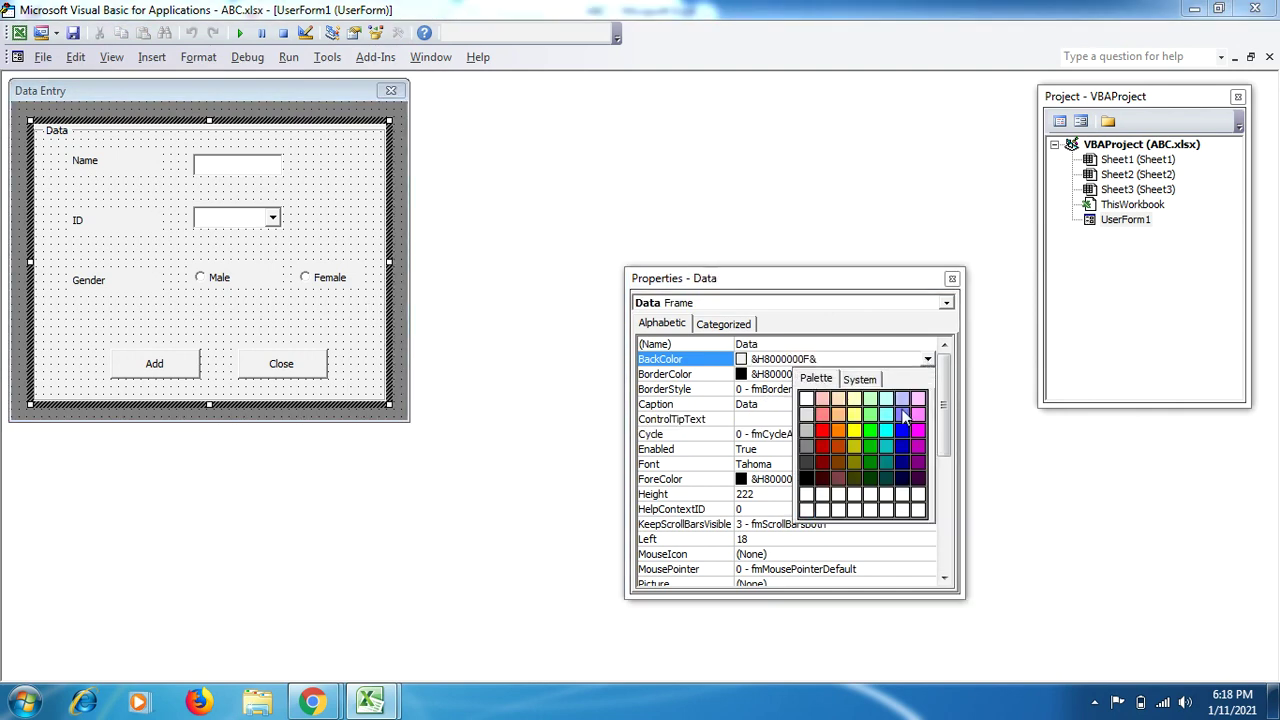
{"action": "left_click", "coordinate": [886, 399]}
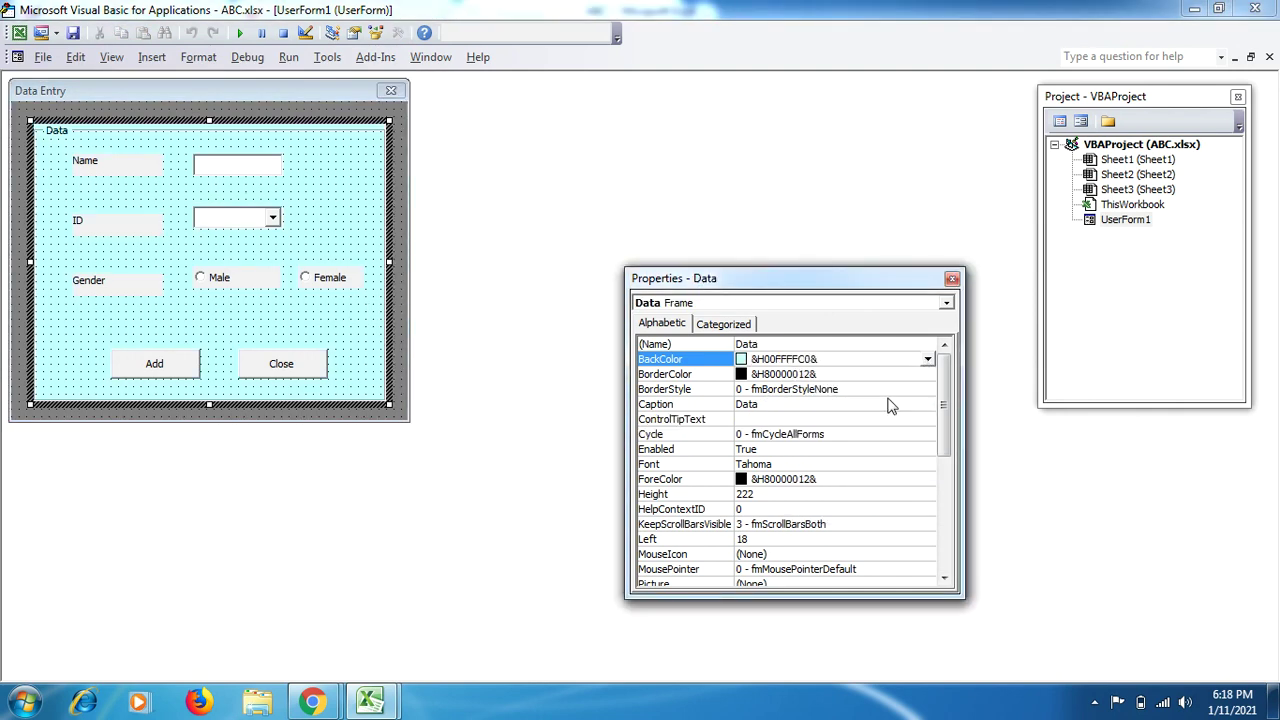
- Select the Add and Close buttons and make them blue with white captions
{"action": "left_click", "coordinate": [397, 350]}
{"action": "left_click_drag", "start_coordinate": [347, 360], "coordinate": [92, 364]}
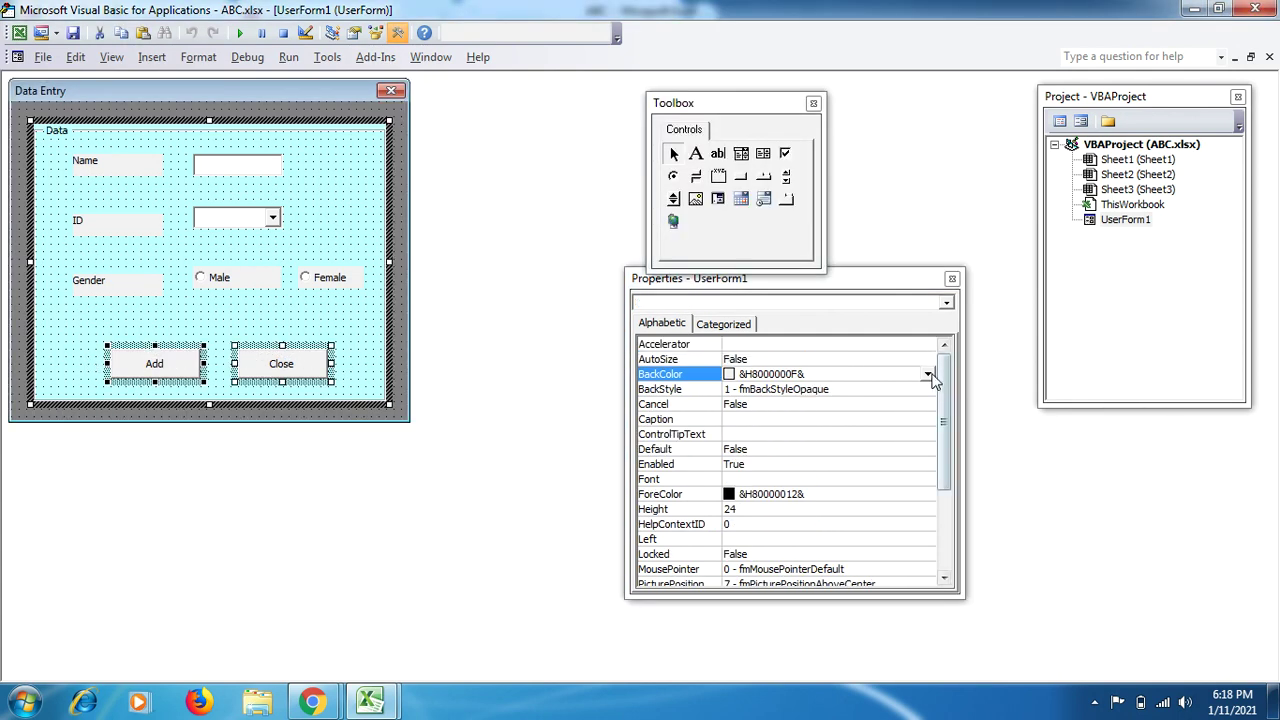
{"action": "left_click", "coordinate": [928, 374]}
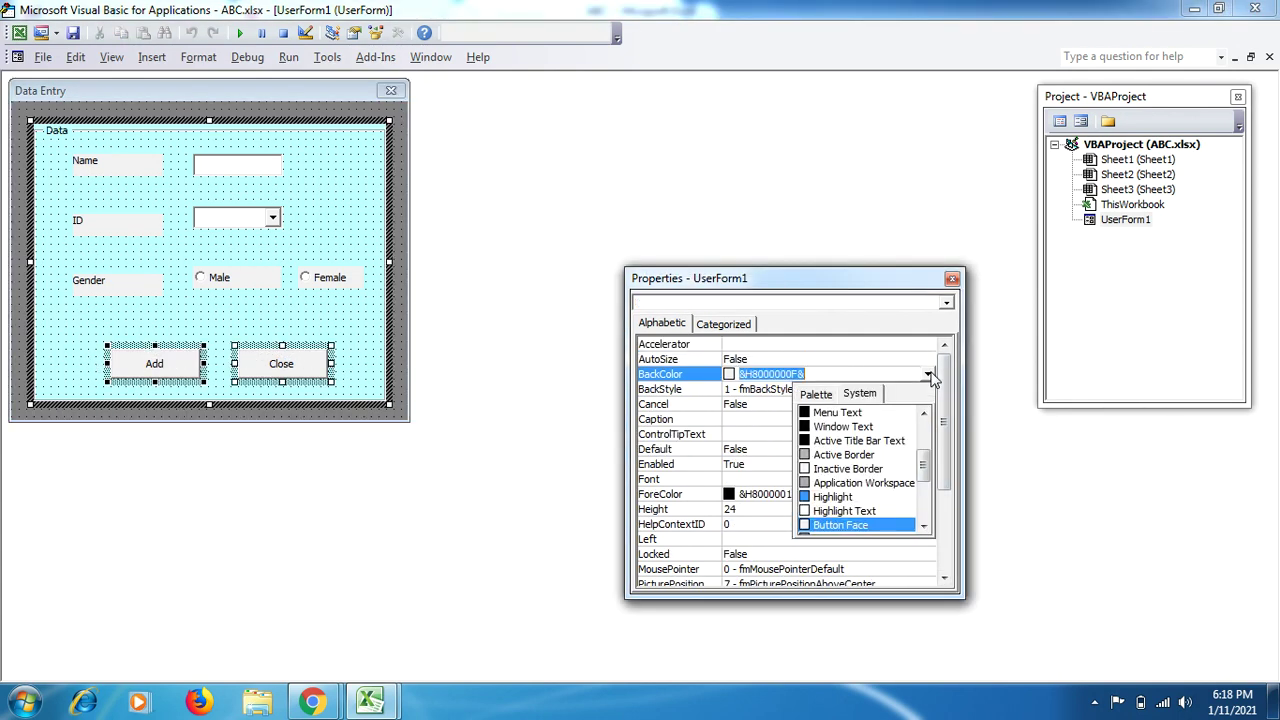
{"action": "left_click", "coordinate": [816, 394]}
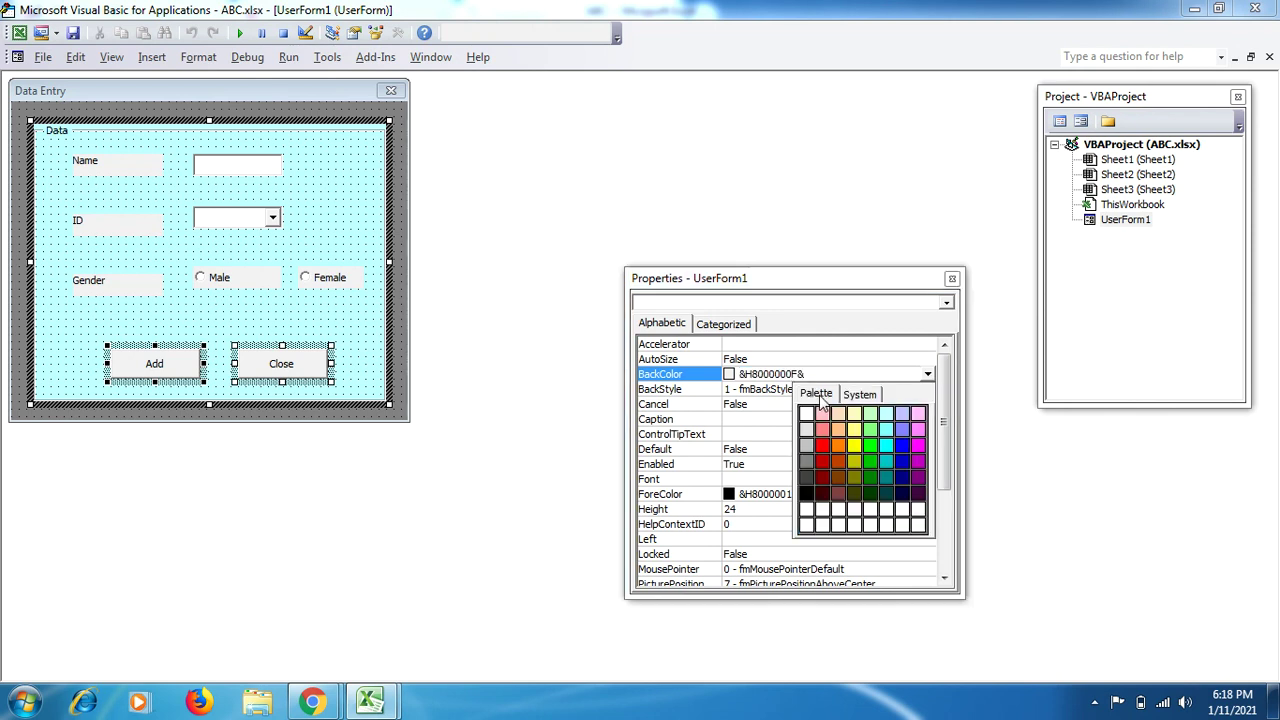
{"action": "left_click", "coordinate": [903, 445]}
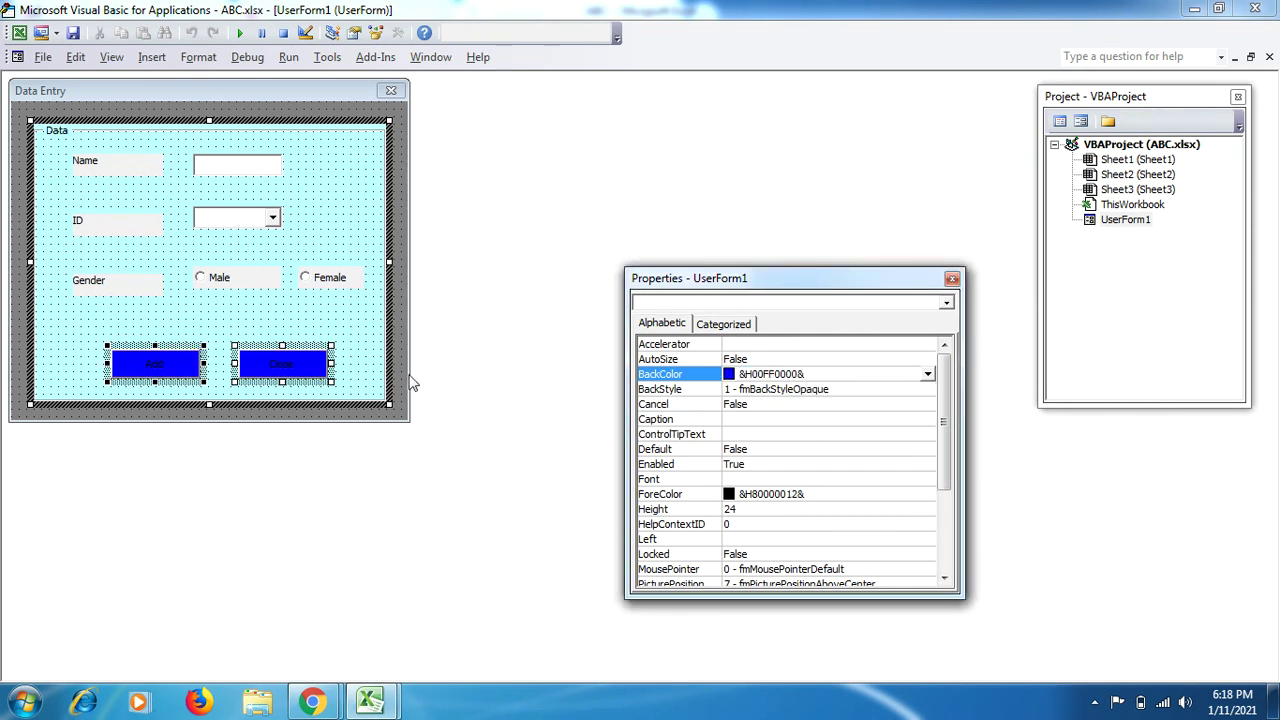
{"action": "left_click_drag", "start_coordinate": [944, 443], "coordinate": [950, 486]}
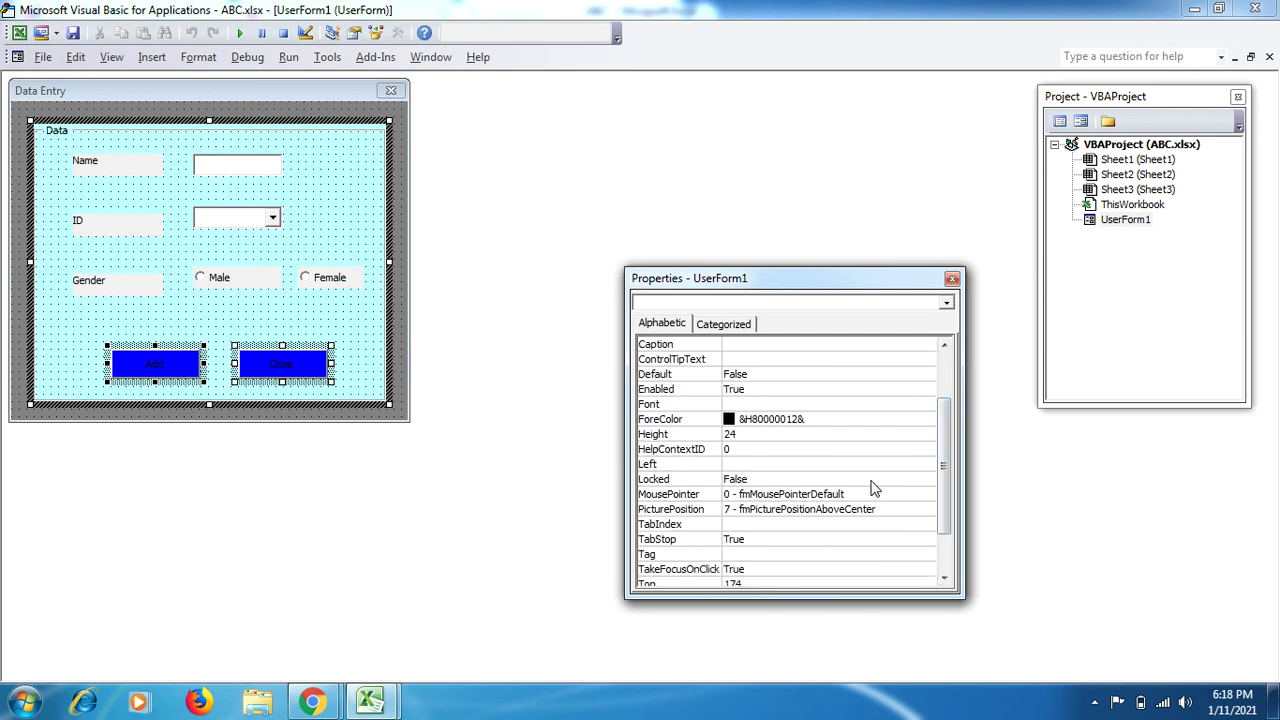
{"action": "left_click", "coordinate": [903, 420]}
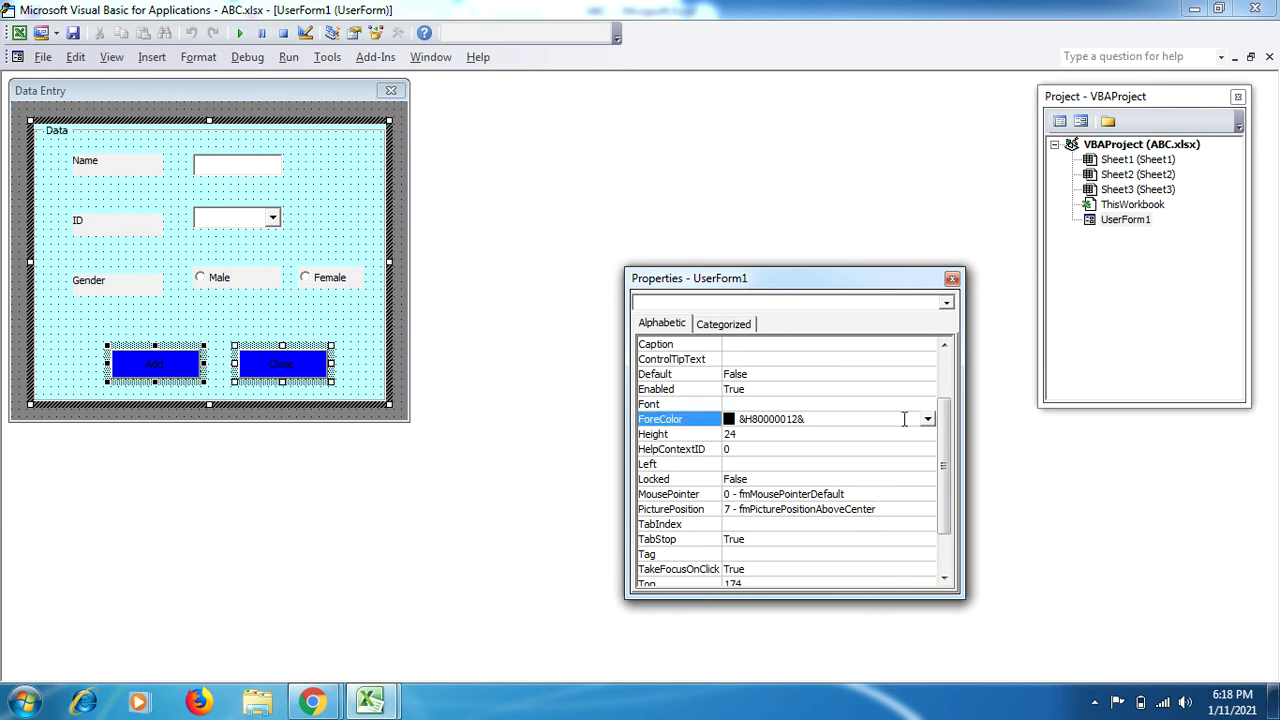
{"action": "left_click", "coordinate": [928, 419]}
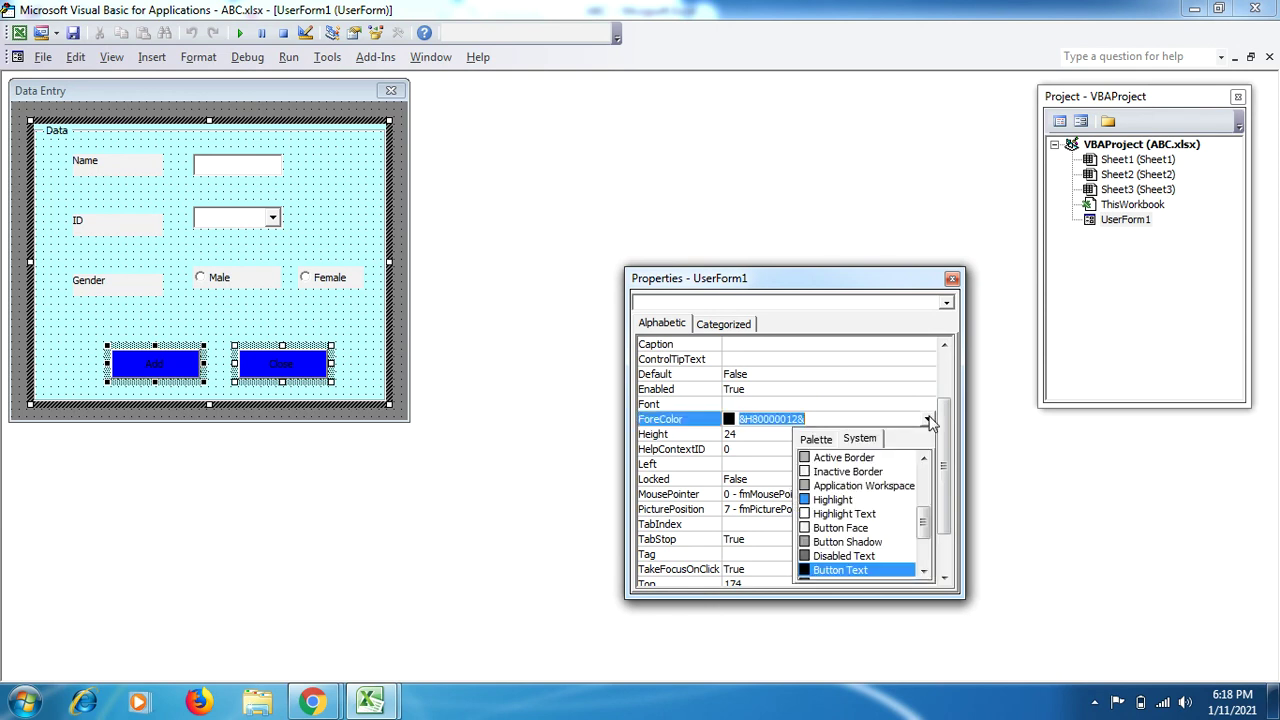
{"action": "left_click", "coordinate": [816, 439]}
{"action": "left_click", "coordinate": [806, 460]}
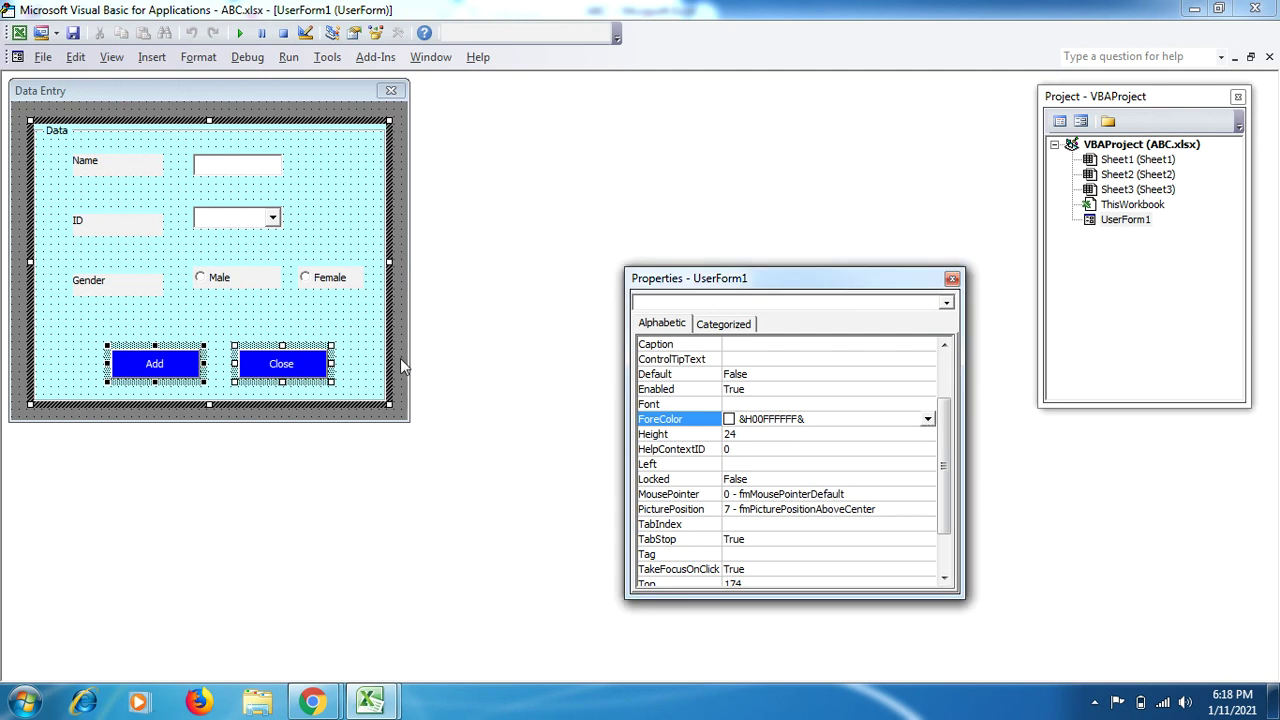
- Select the Name, ID and Gender labels and give them a light-yellow background
{"action": "left_click", "coordinate": [139, 302]}
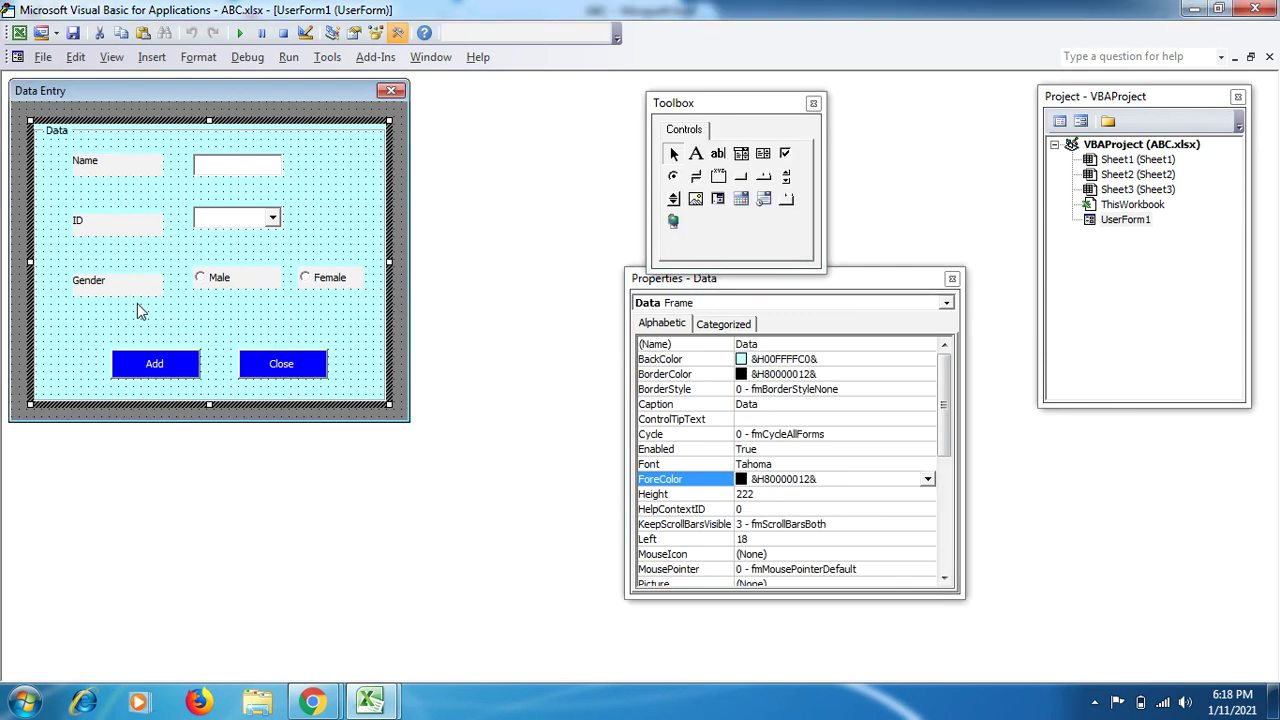
{"action": "left_click_drag", "start_coordinate": [139, 302], "coordinate": [121, 157]}
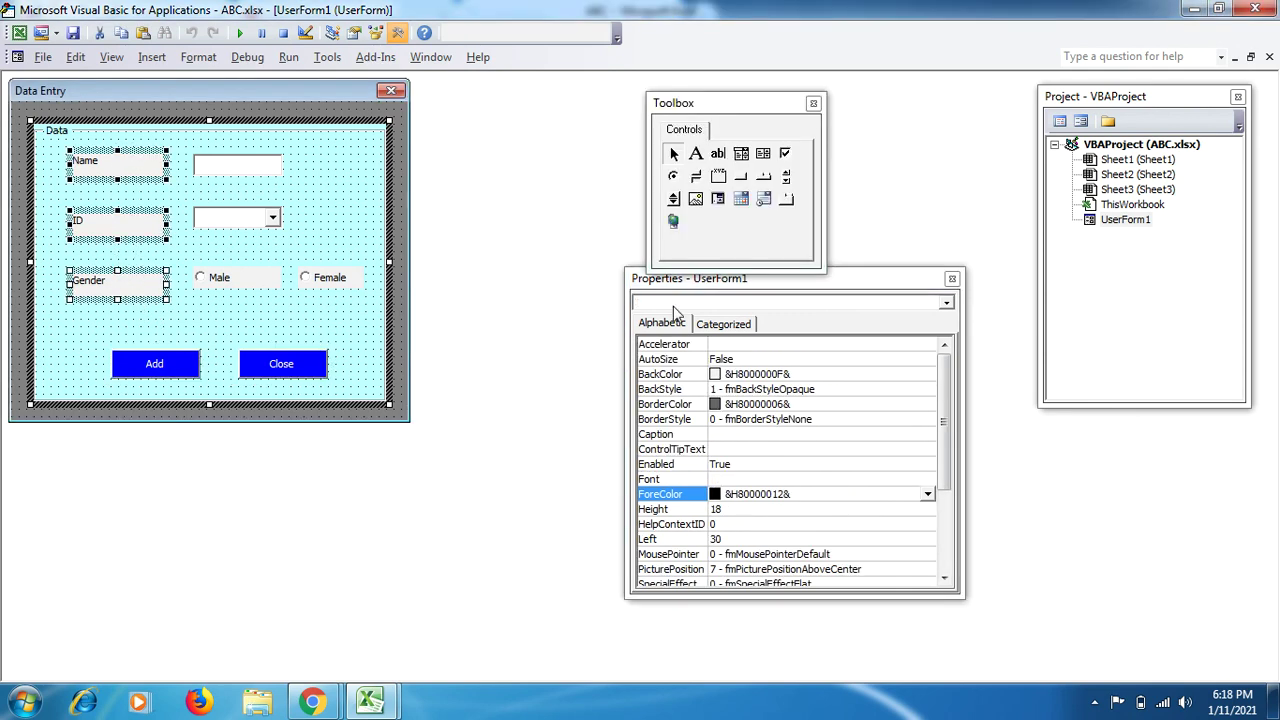
{"action": "left_click", "coordinate": [928, 496]}
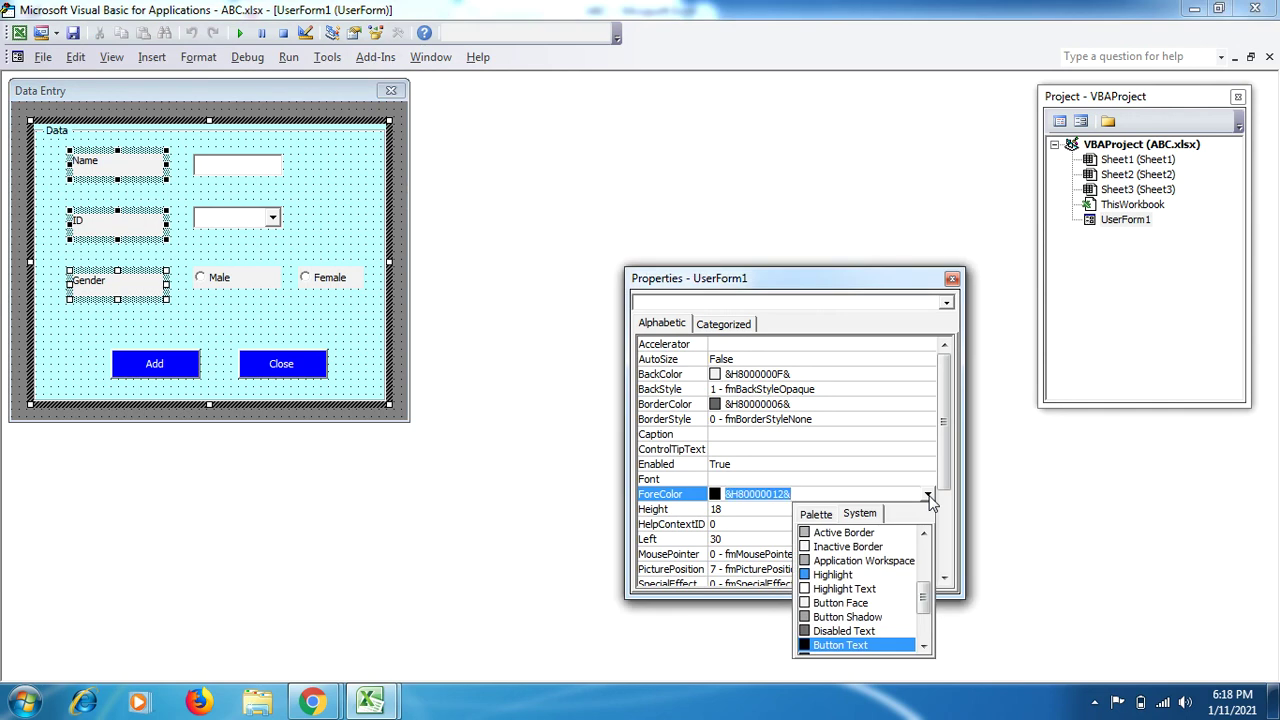
{"action": "left_click", "coordinate": [817, 514]}
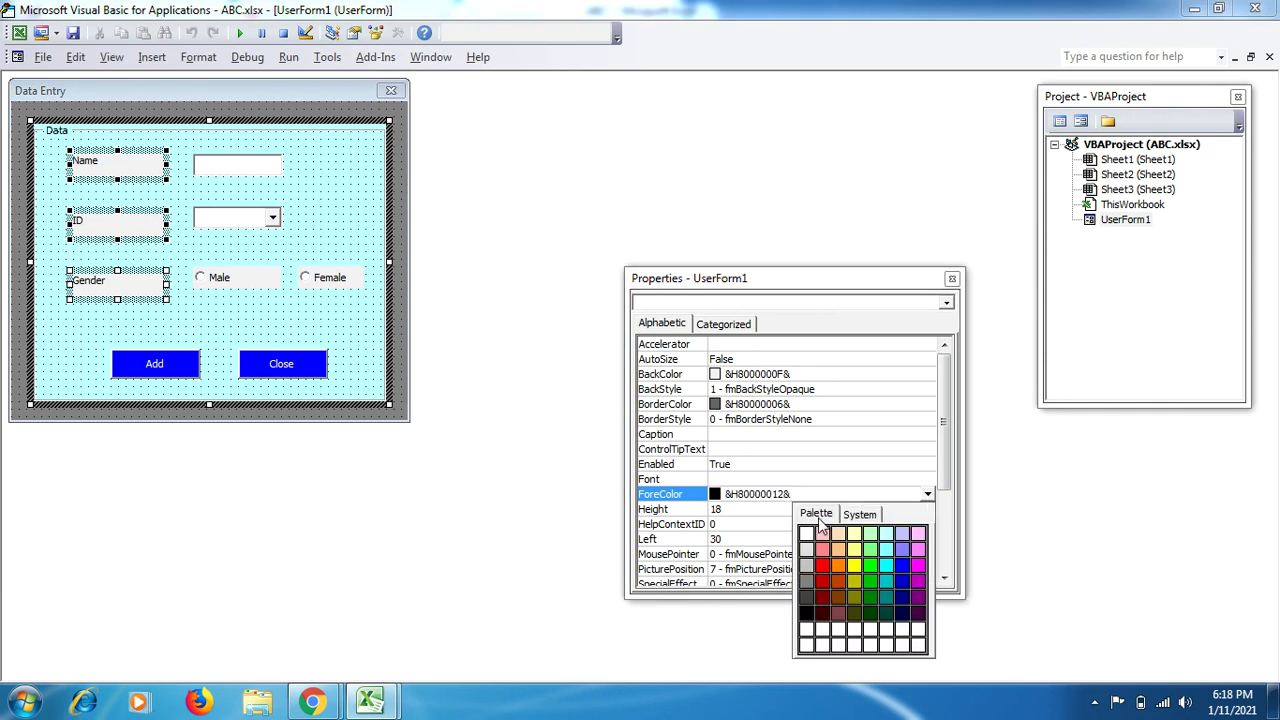
{"action": "left_click", "coordinate": [852, 554]}
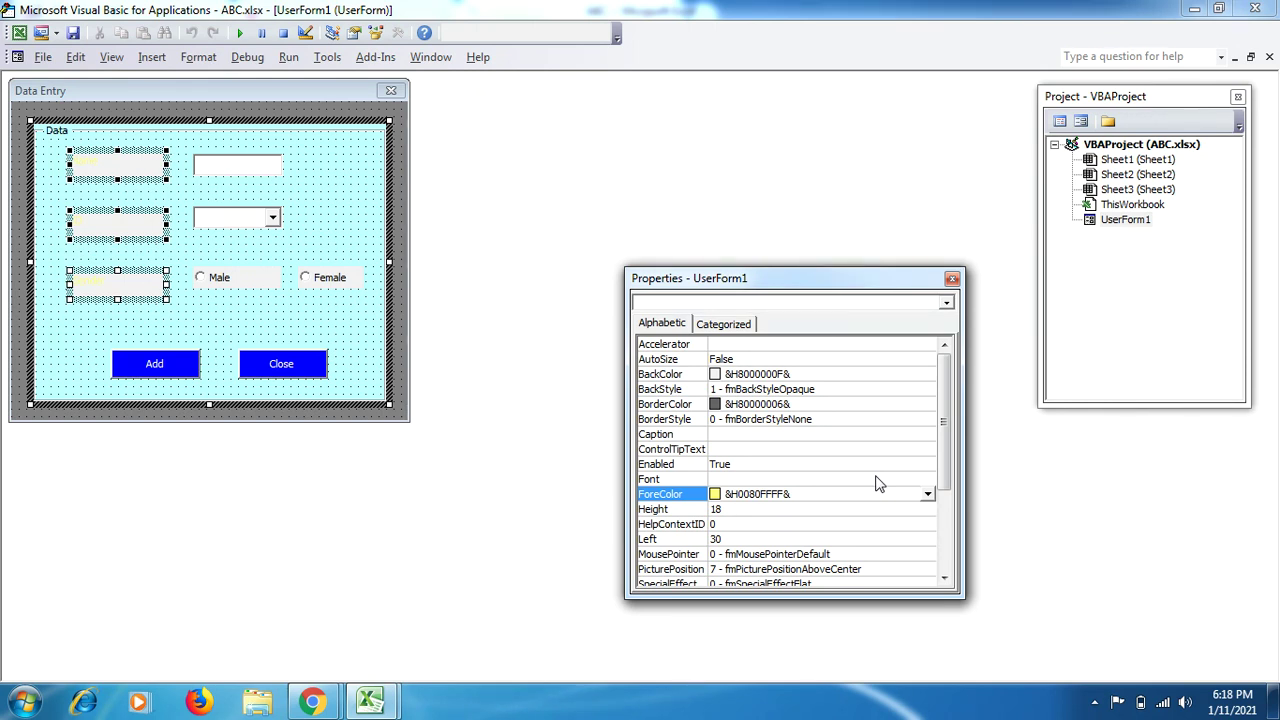
{"action": "left_click", "coordinate": [928, 494]}
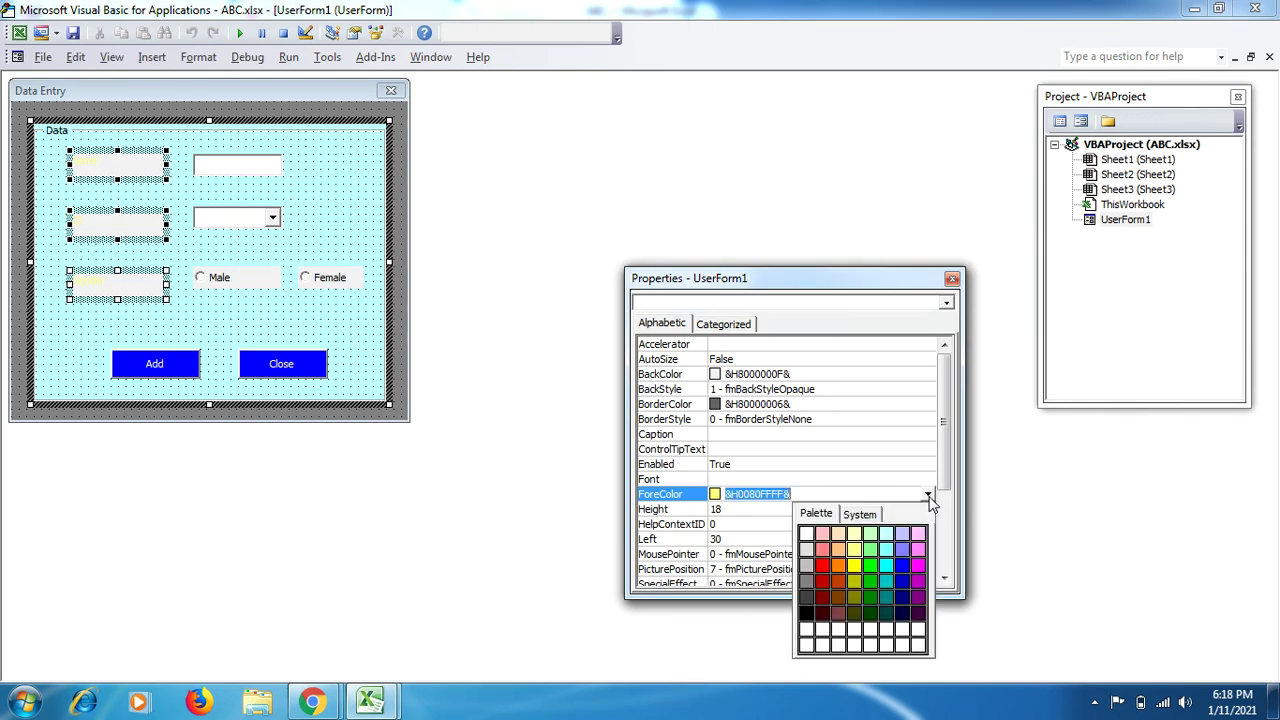
{"action": "left_click", "coordinate": [808, 540]}
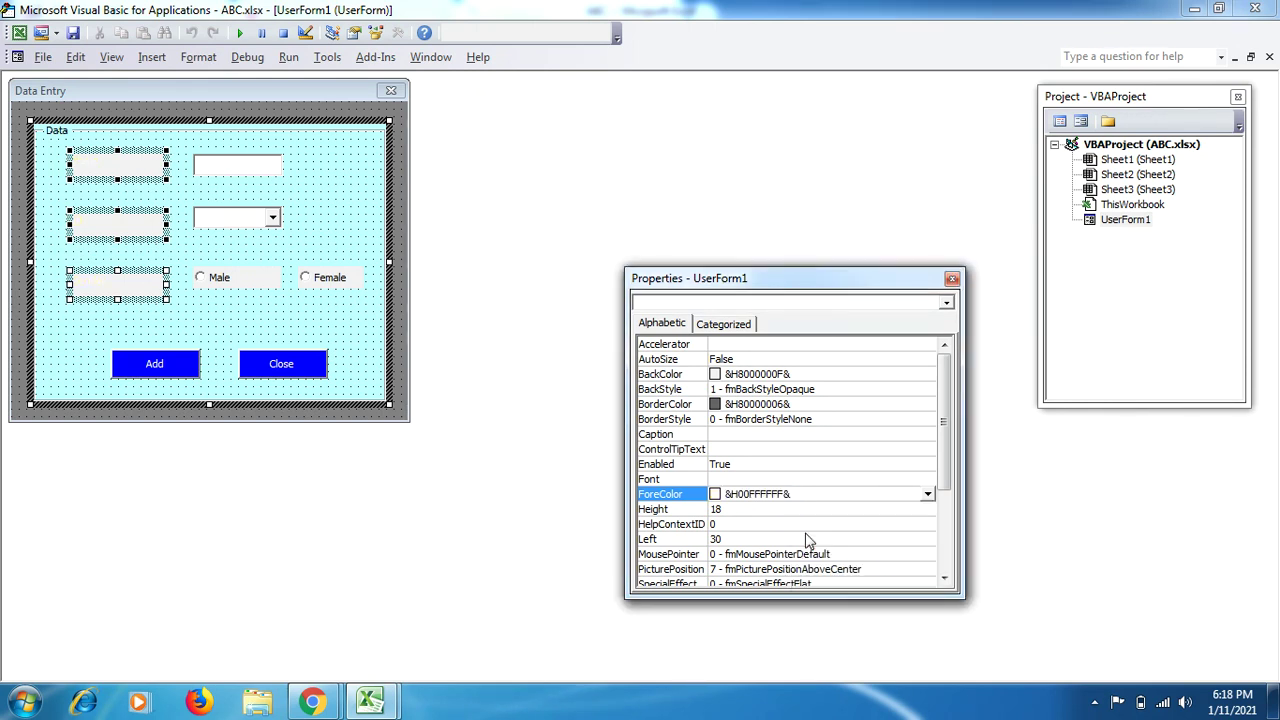
{"action": "left_click", "coordinate": [876, 378]}
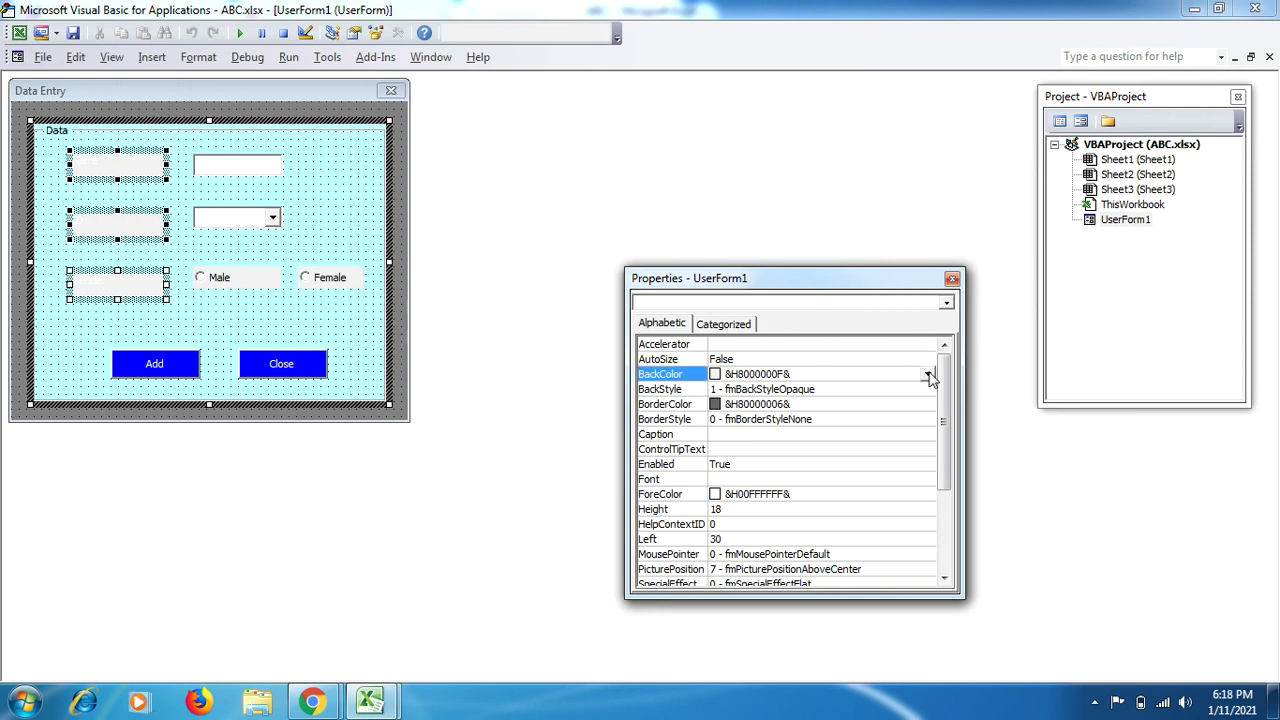
{"action": "left_click", "coordinate": [928, 375]}
{"action": "left_click", "coordinate": [818, 394]}
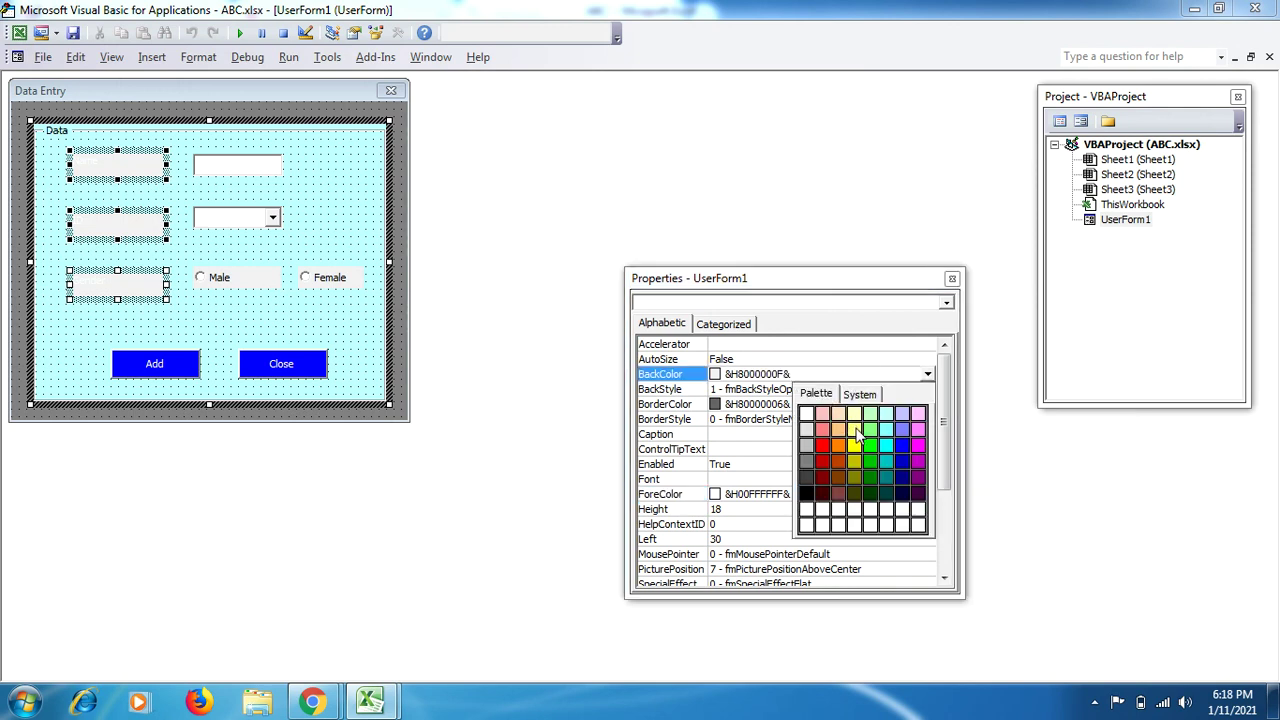
{"action": "left_click", "coordinate": [856, 432]}
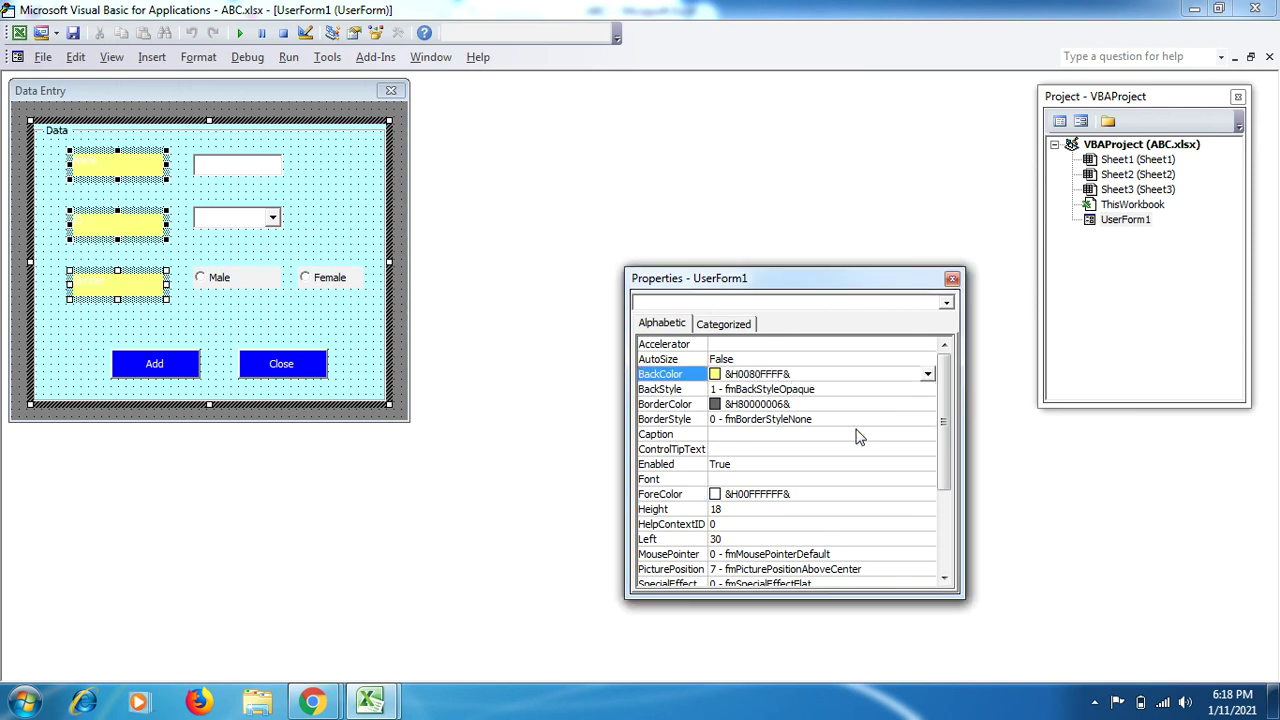
- Make the three label captions black, bold and 12-point
{"action": "left_click", "coordinate": [815, 480]}
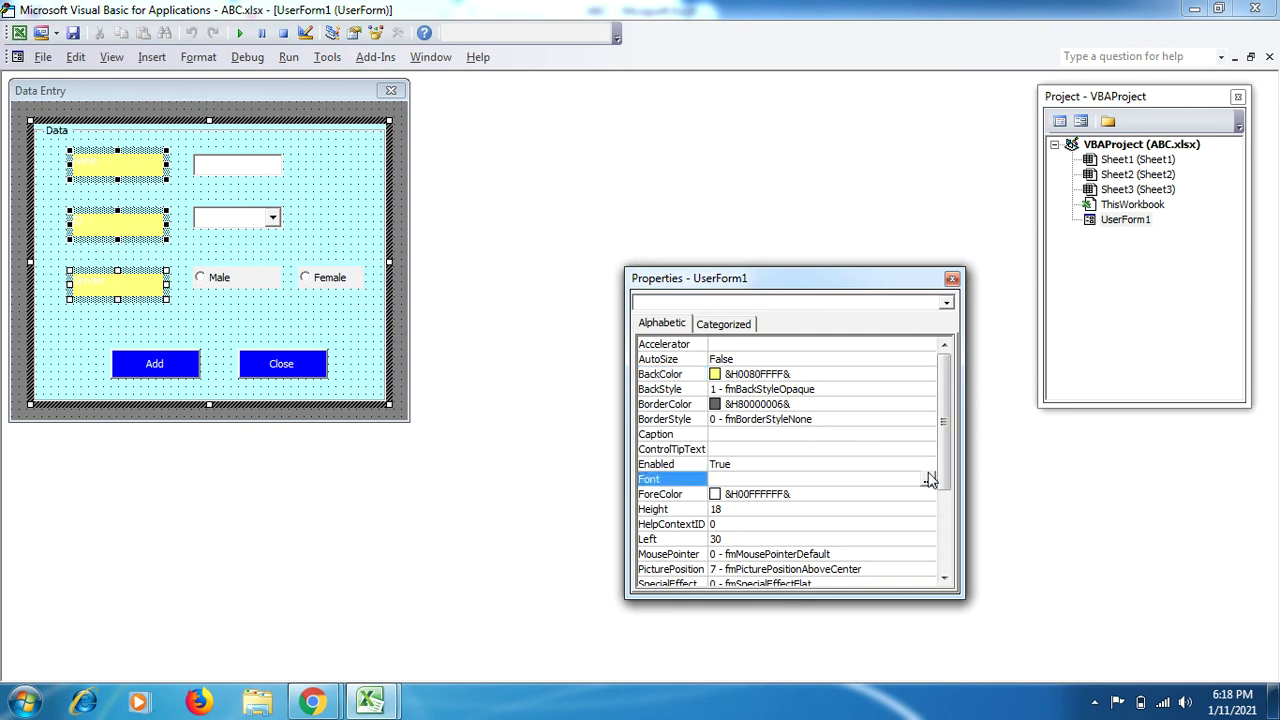
{"action": "left_click", "coordinate": [906, 494]}
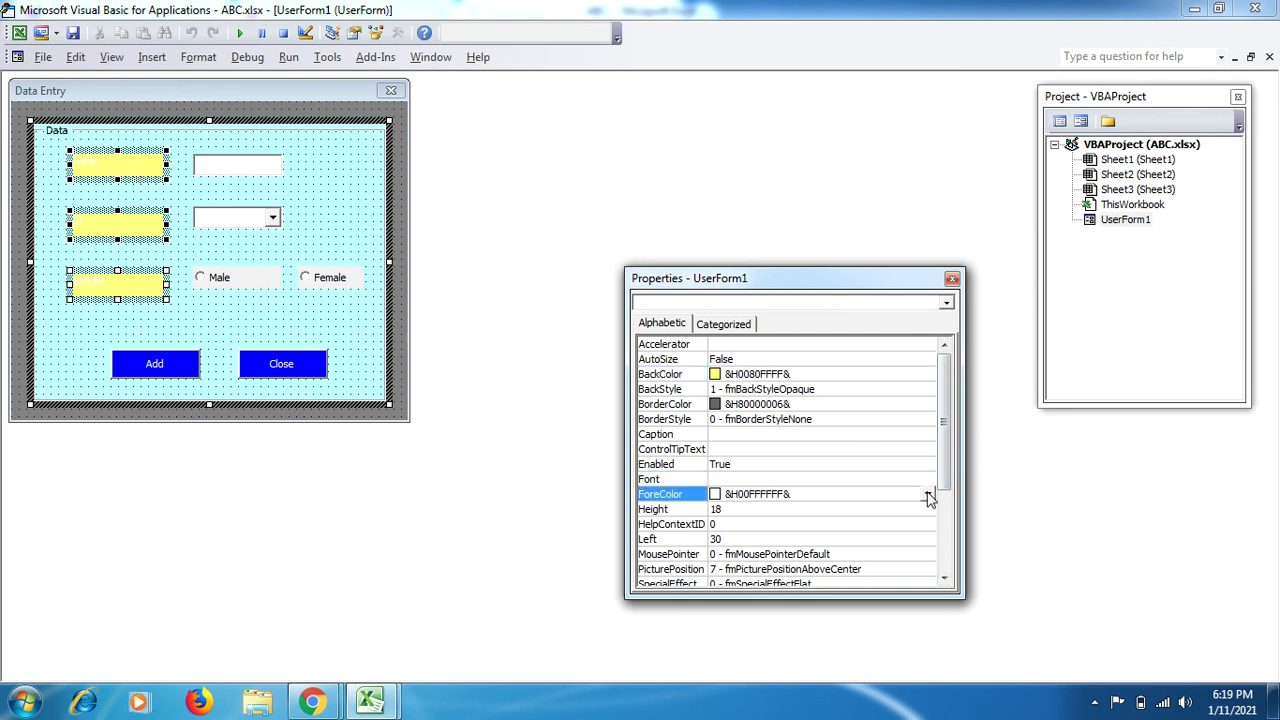
{"action": "left_click", "coordinate": [928, 495]}
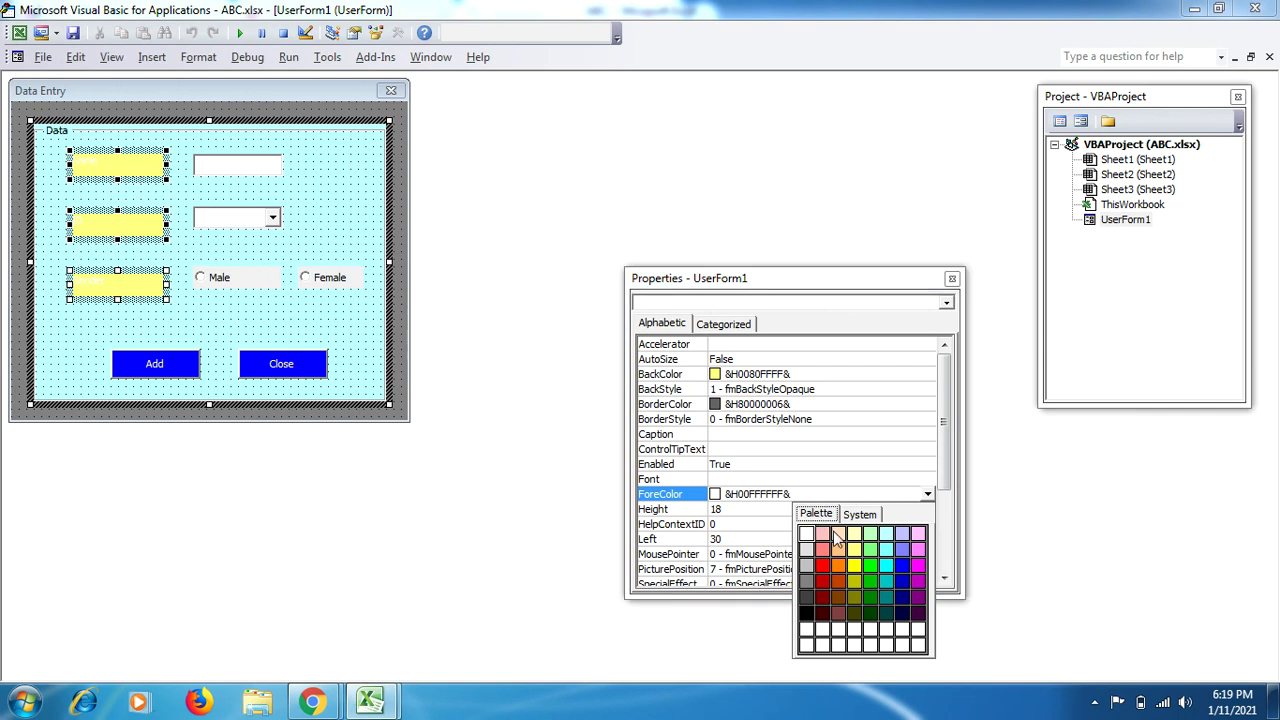
{"action": "left_click", "coordinate": [806, 613]}
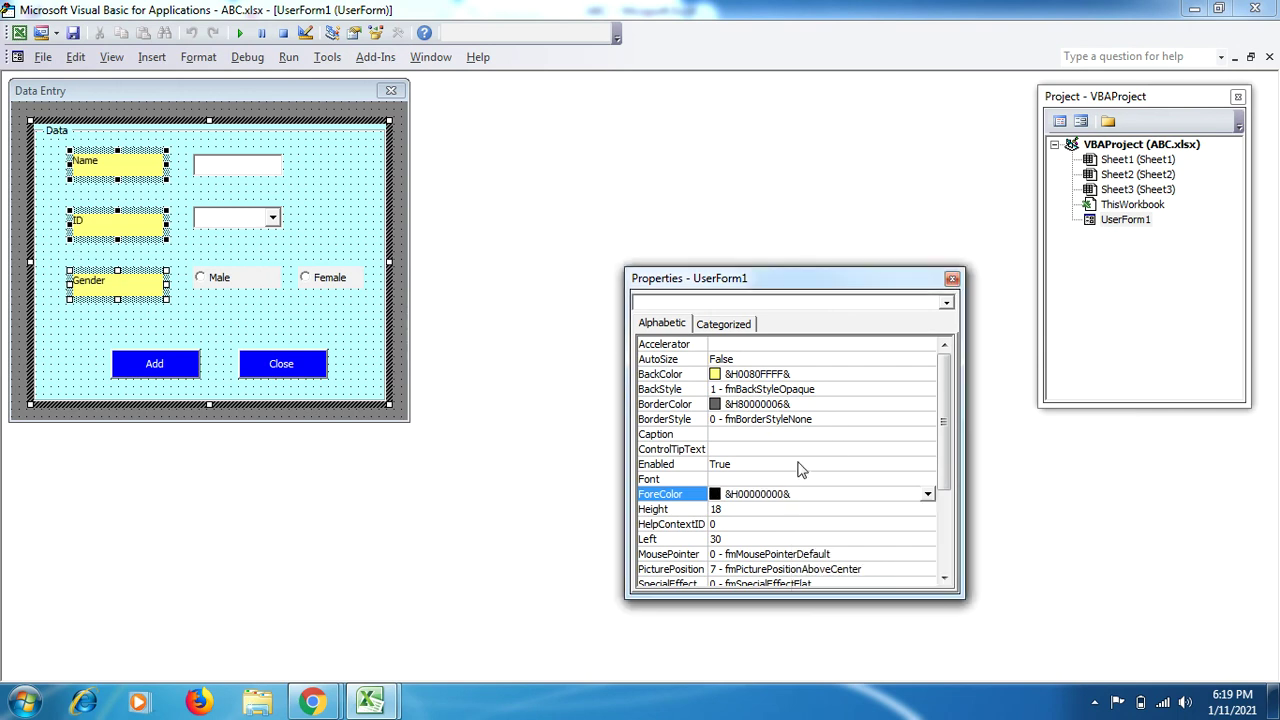
{"action": "left_click", "coordinate": [921, 479]}
{"action": "left_click", "coordinate": [926, 480]}
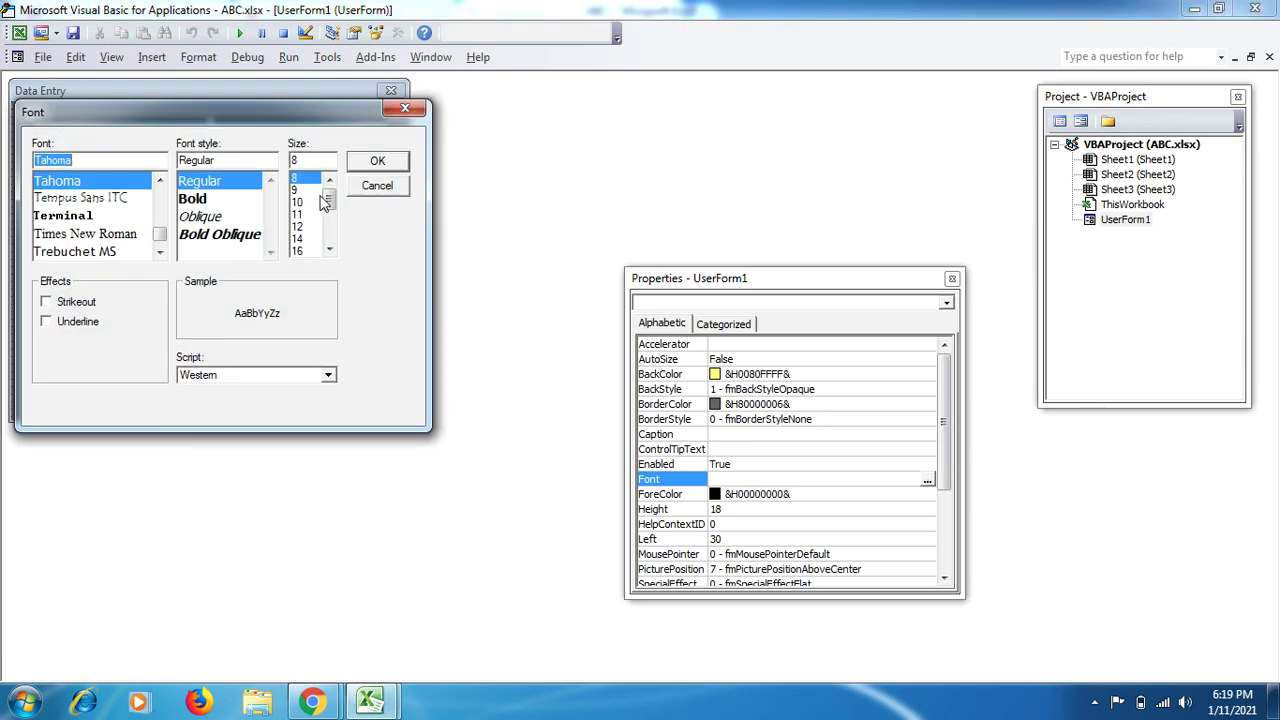
{"action": "left_click", "coordinate": [222, 199]}
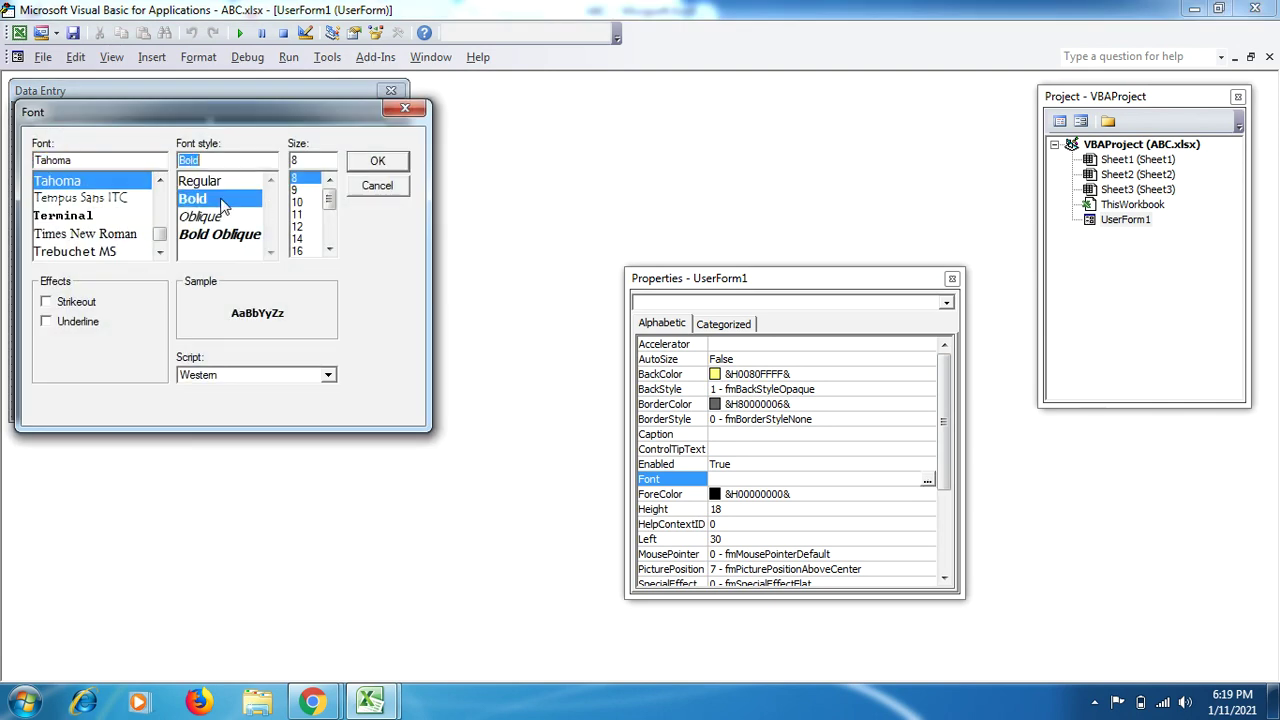
{"action": "left_click", "coordinate": [302, 226]}
- Confirm the labels' font, then give the Male option a light-purple background
{"action": "left_click", "coordinate": [376, 166]}
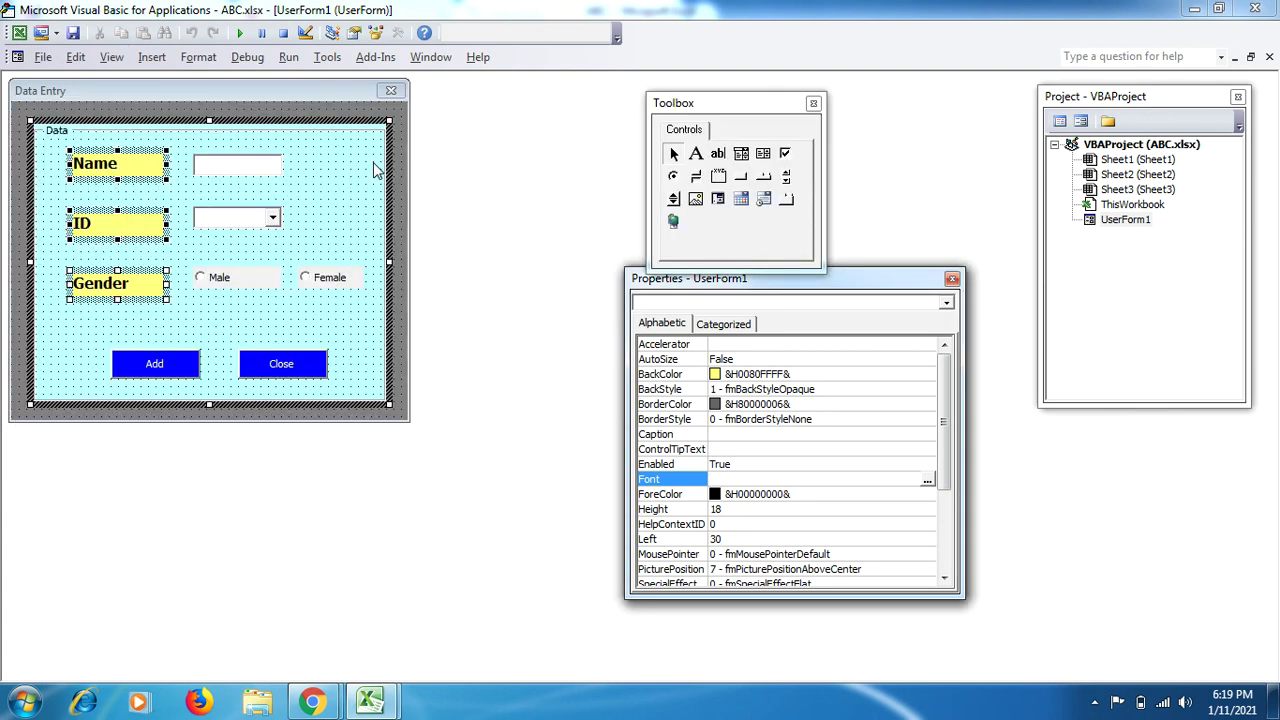
{"action": "left_click", "coordinate": [337, 200]}
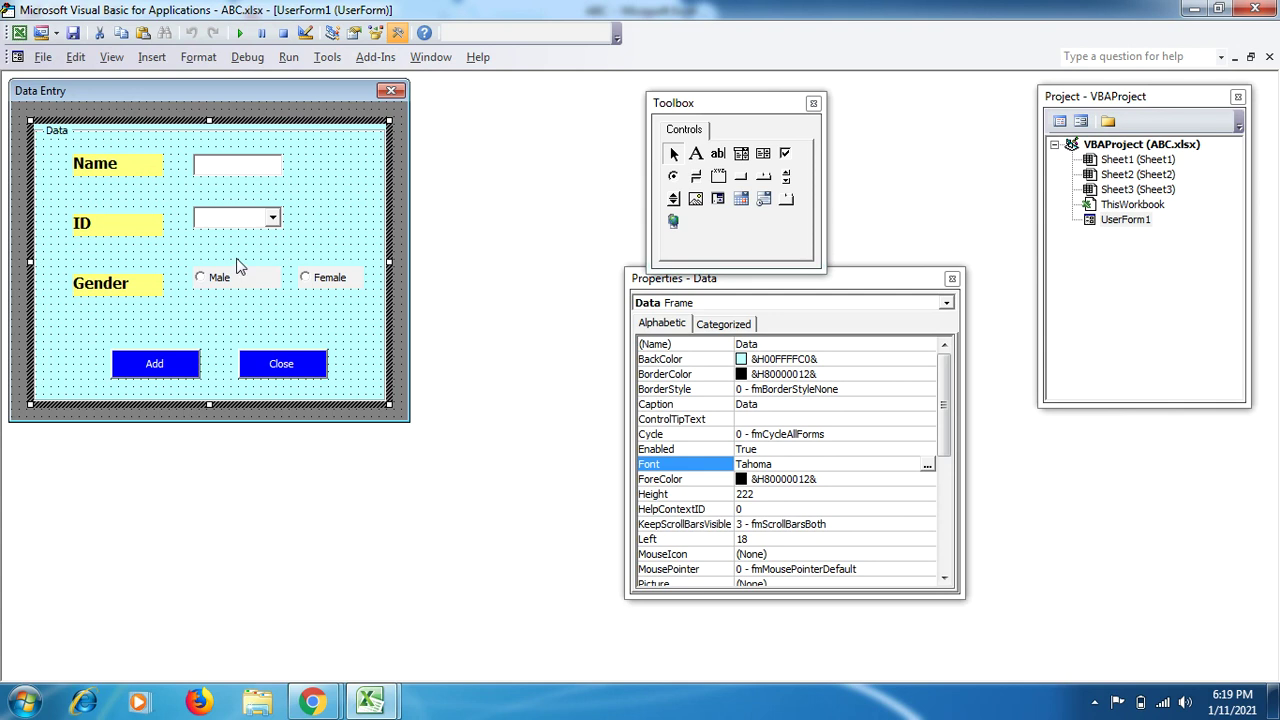
{"action": "left_click_drag", "start_coordinate": [238, 263], "coordinate": [357, 297]}
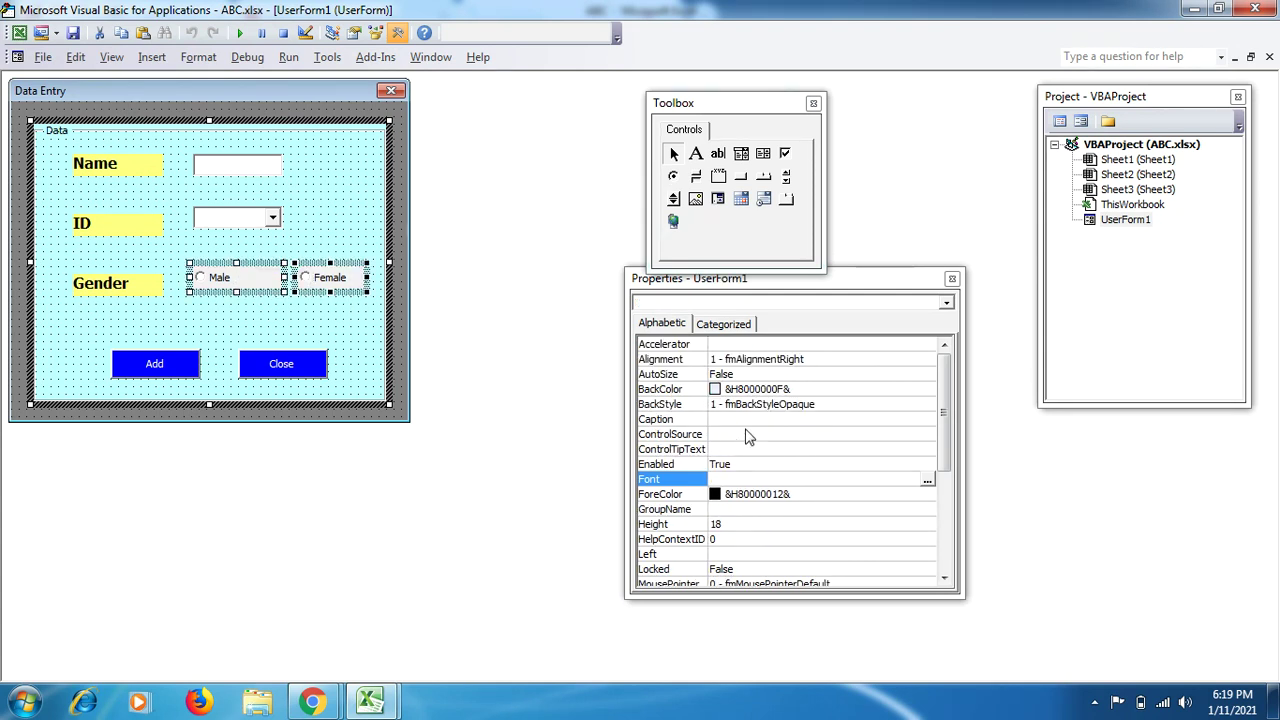
{"action": "left_click", "coordinate": [900, 389]}
{"action": "left_click", "coordinate": [928, 390]}
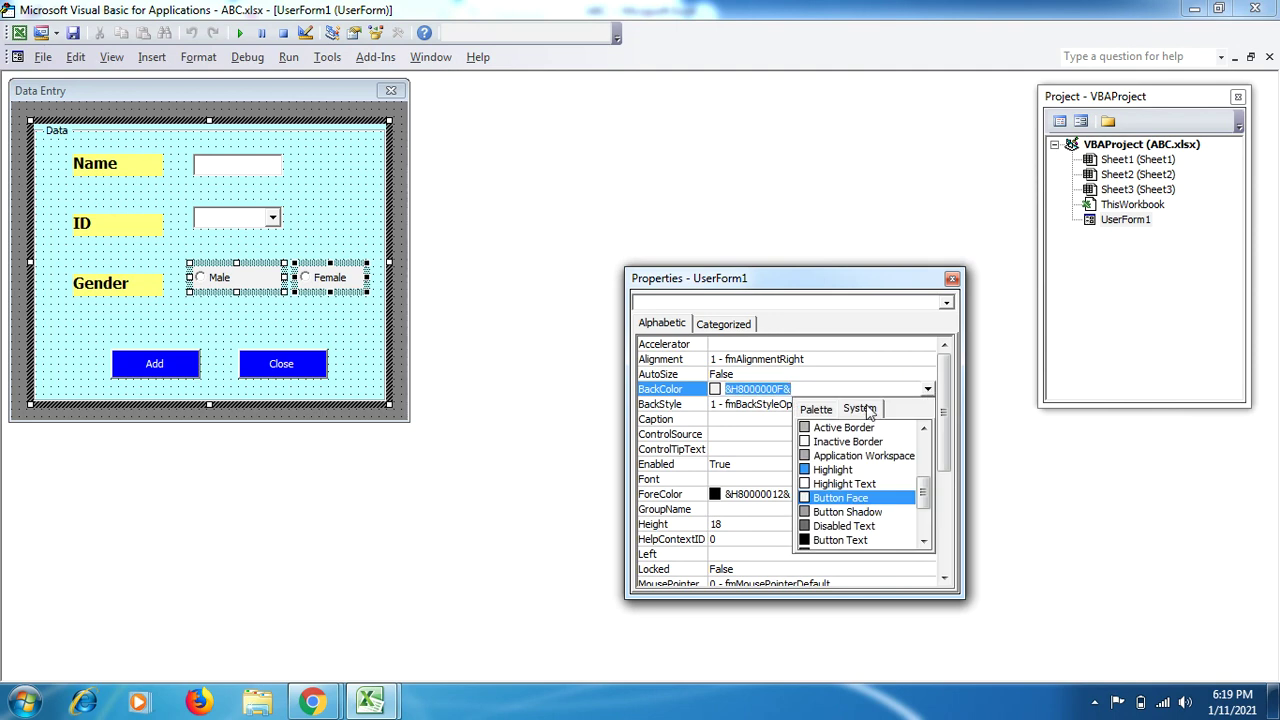
{"action": "left_click", "coordinate": [330, 345]}
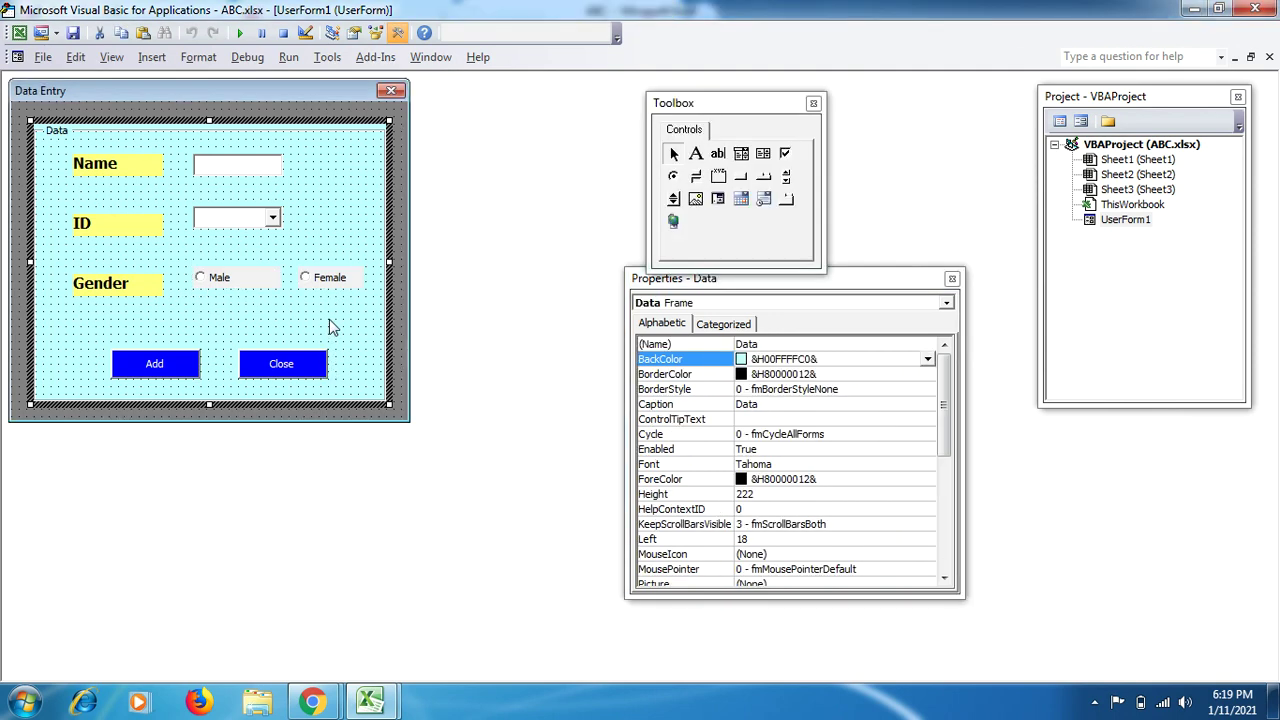
{"action": "left_click", "coordinate": [254, 280]}
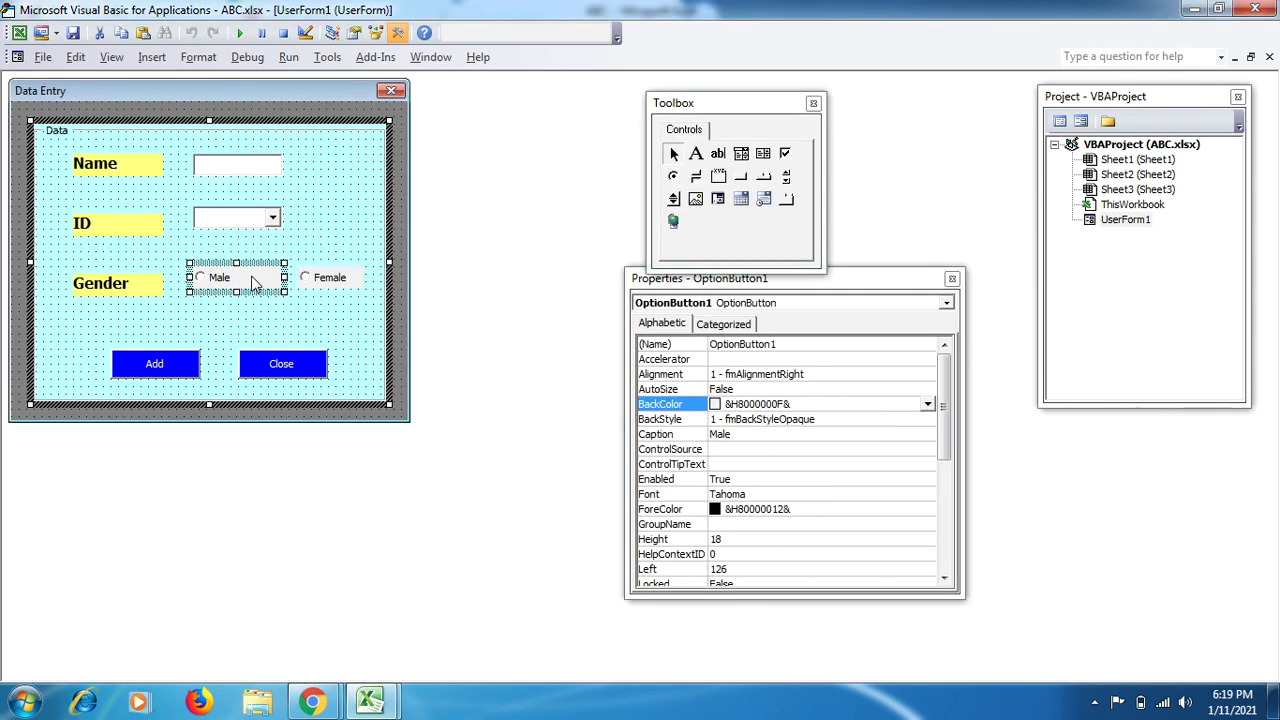
{"action": "left_click", "coordinate": [928, 405]}
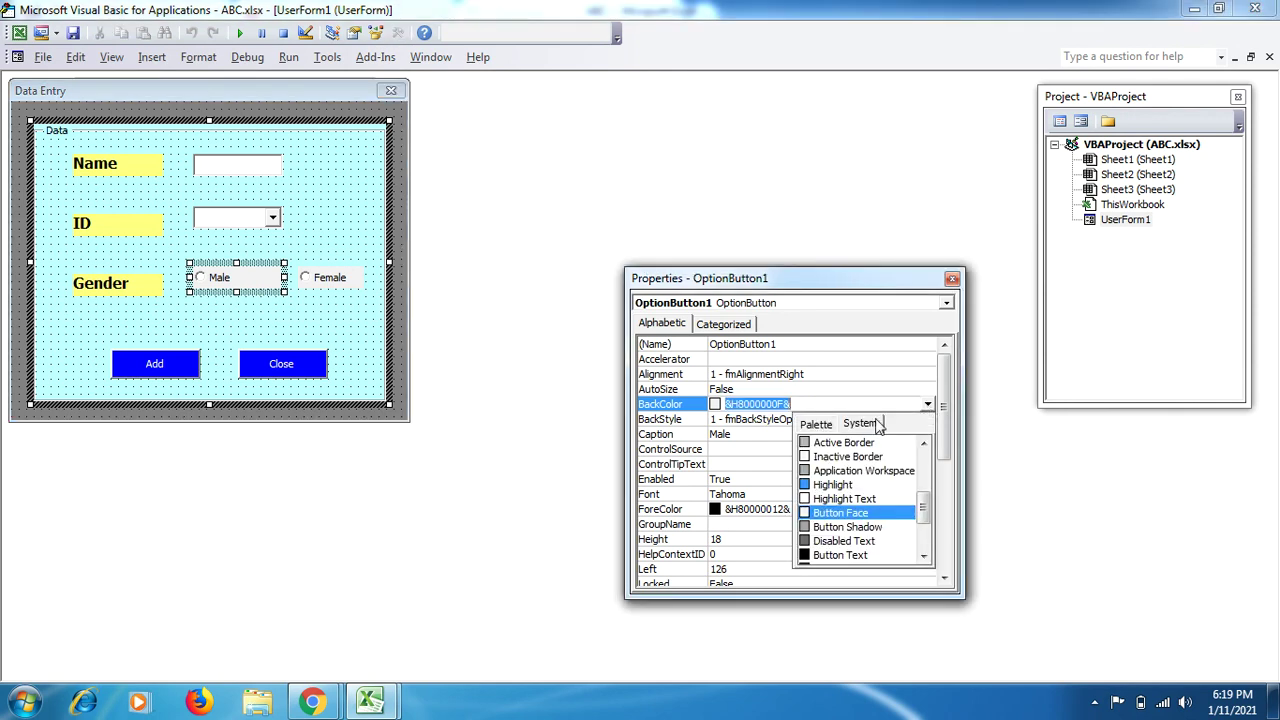
{"action": "left_click", "coordinate": [828, 425]}
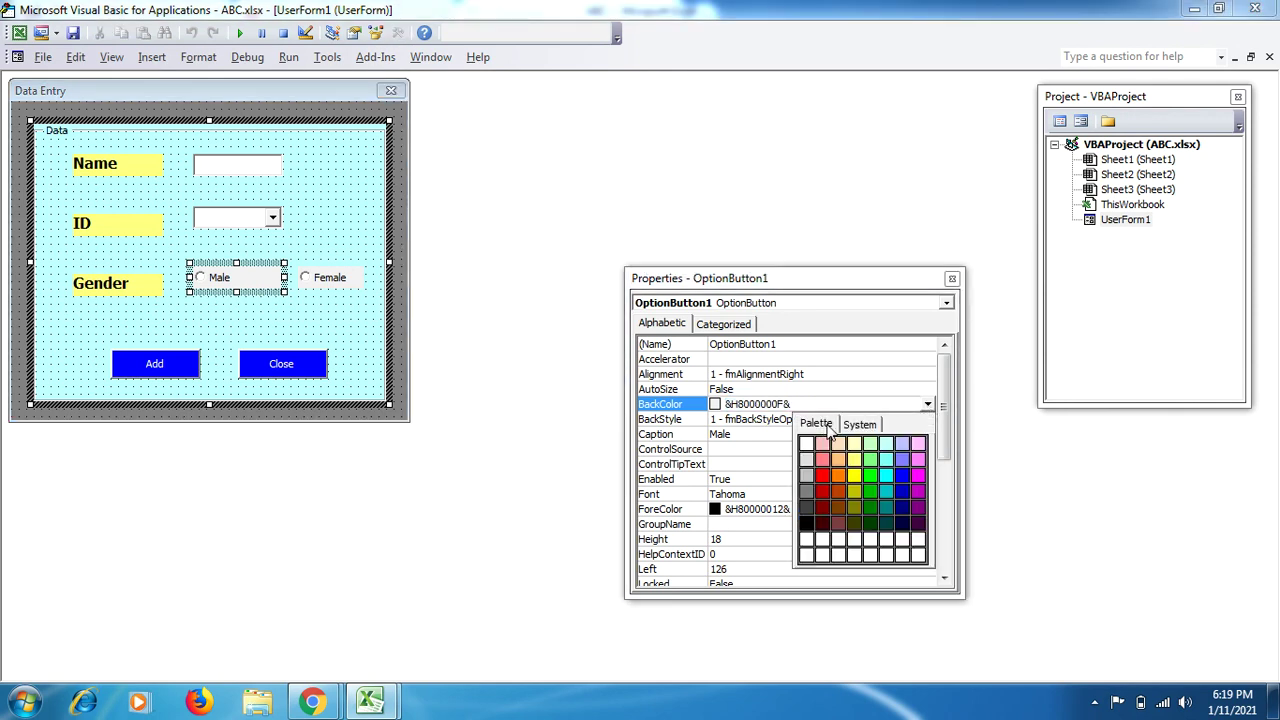
{"action": "left_click", "coordinate": [900, 460]}
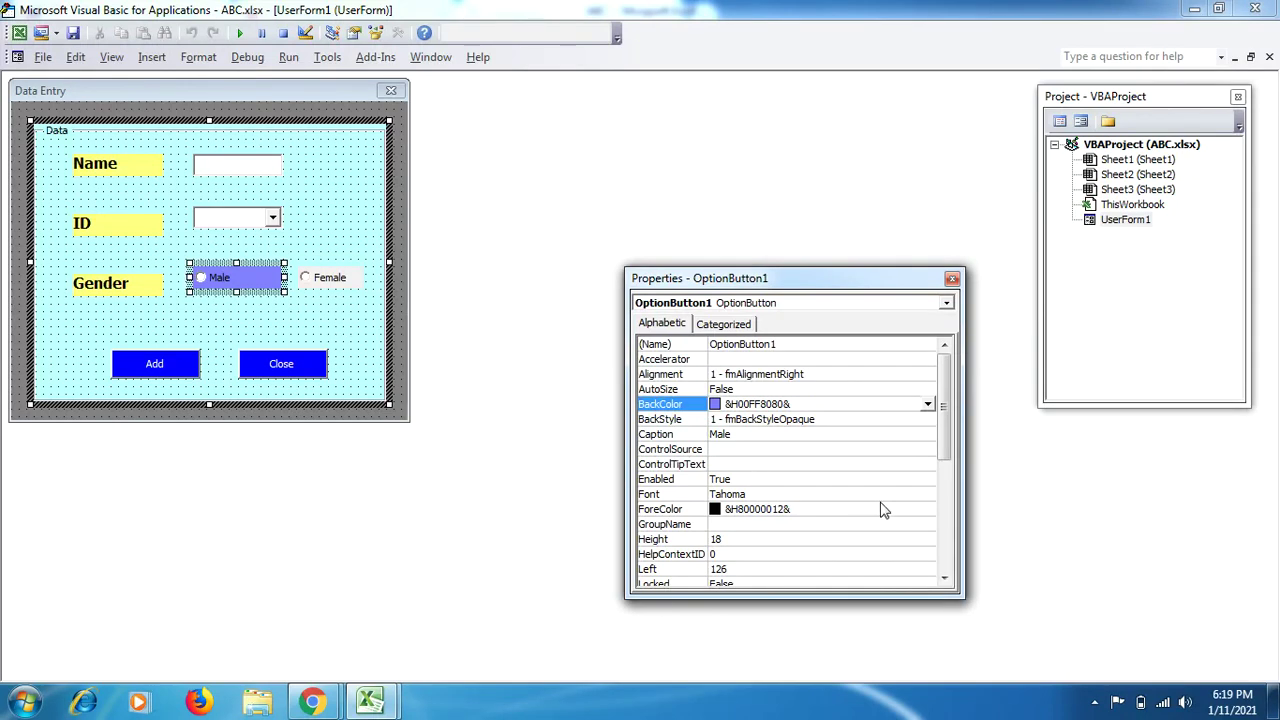
- Make the Male caption bold, size 10, and white
{"action": "left_click", "coordinate": [900, 495]}
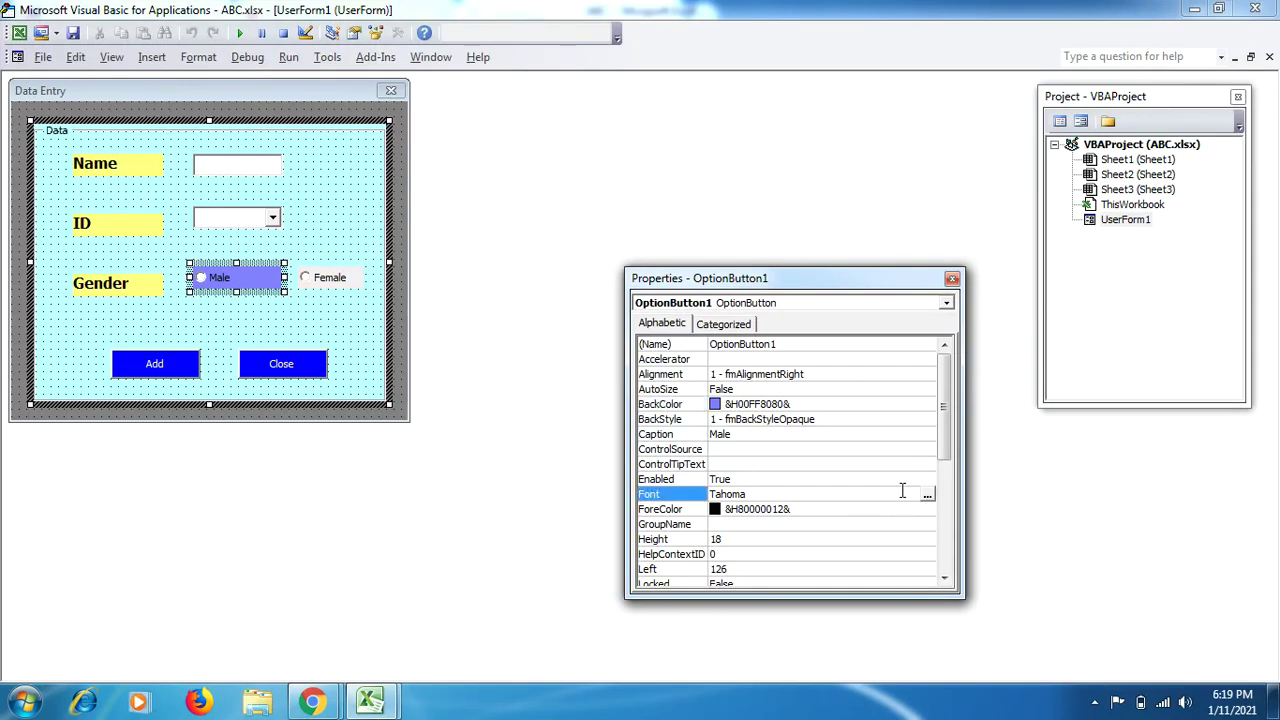
{"action": "left_click", "coordinate": [928, 495]}
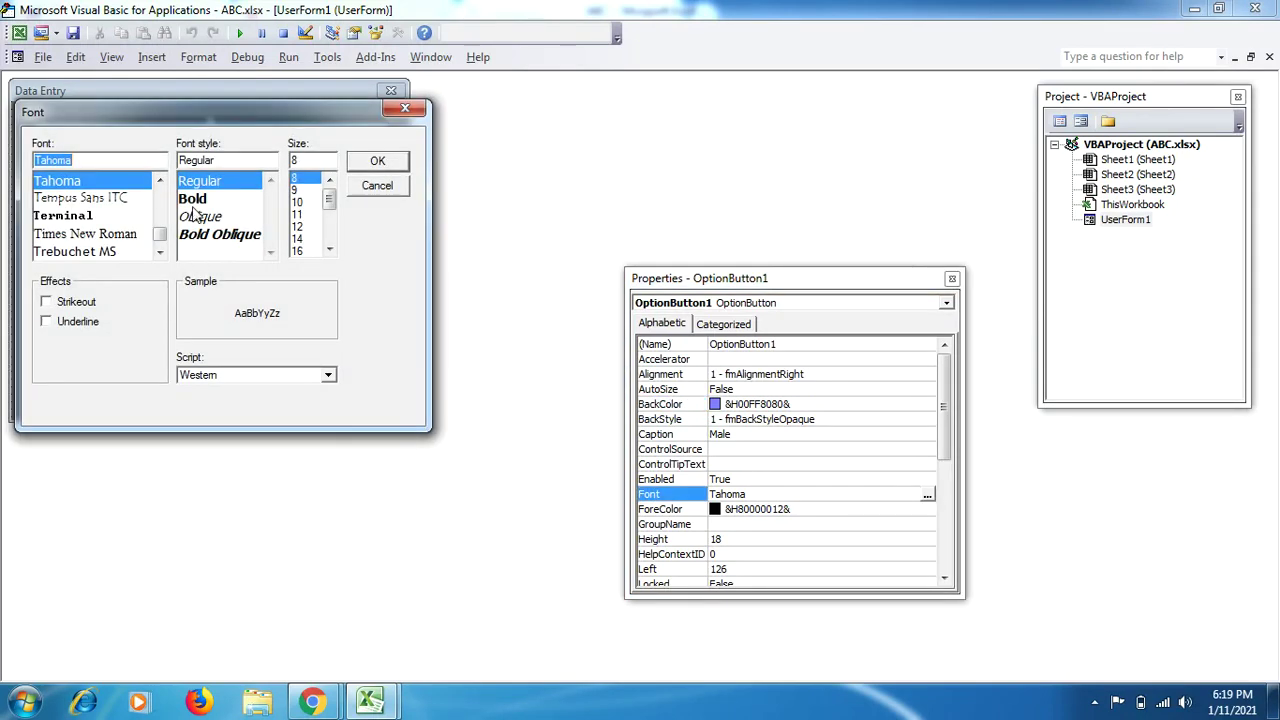
{"action": "left_click", "coordinate": [196, 200]}
{"action": "left_click", "coordinate": [314, 203]}
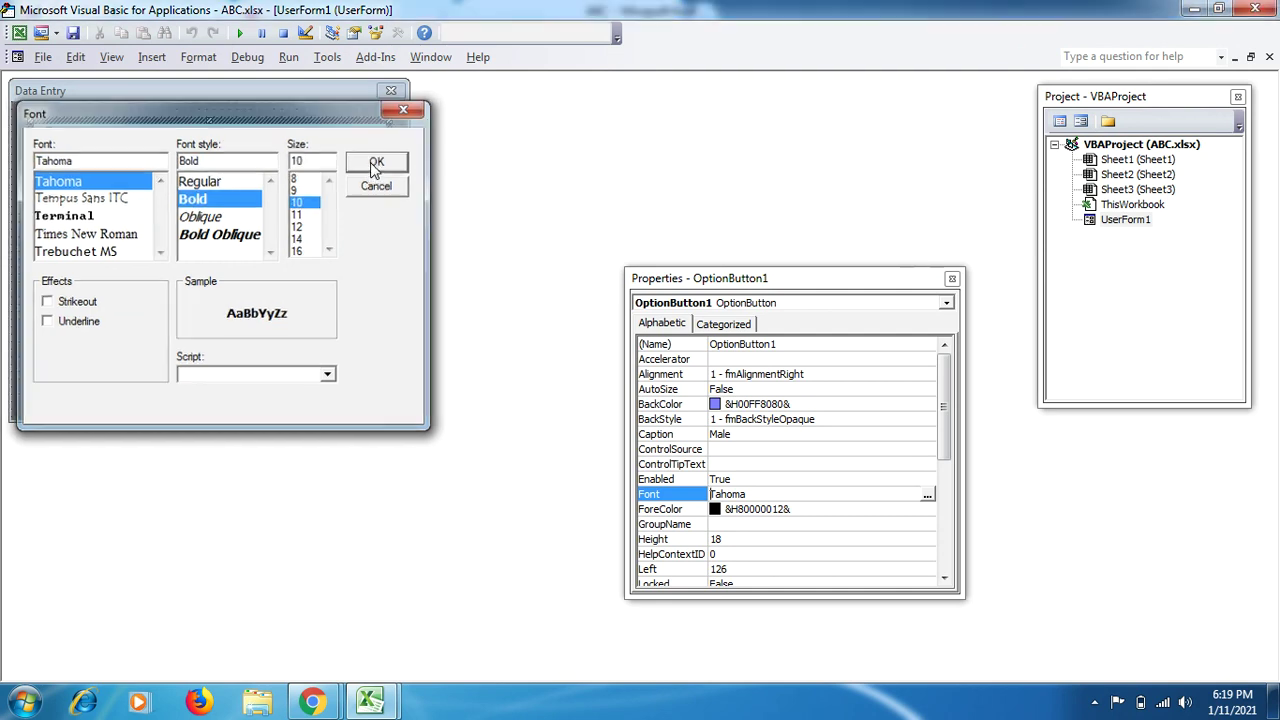
{"action": "left_click", "coordinate": [376, 164]}
{"action": "left_click", "coordinate": [910, 510]}
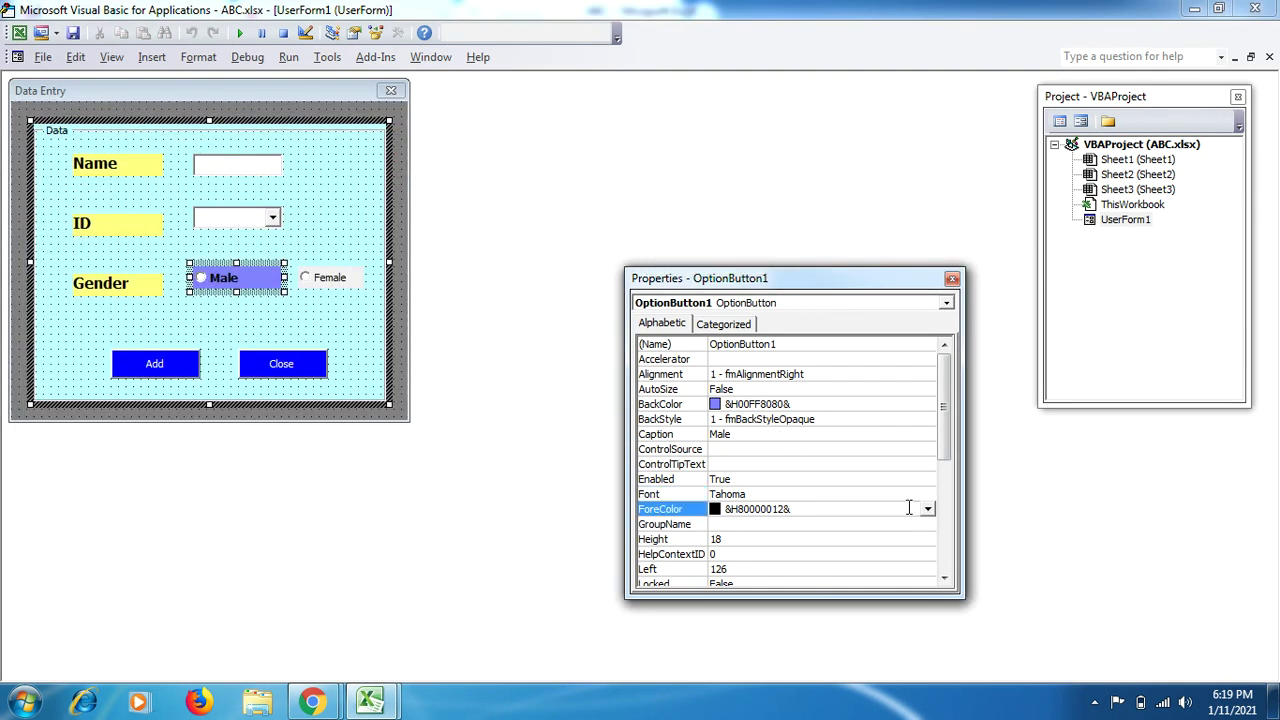
{"action": "left_click", "coordinate": [928, 509]}
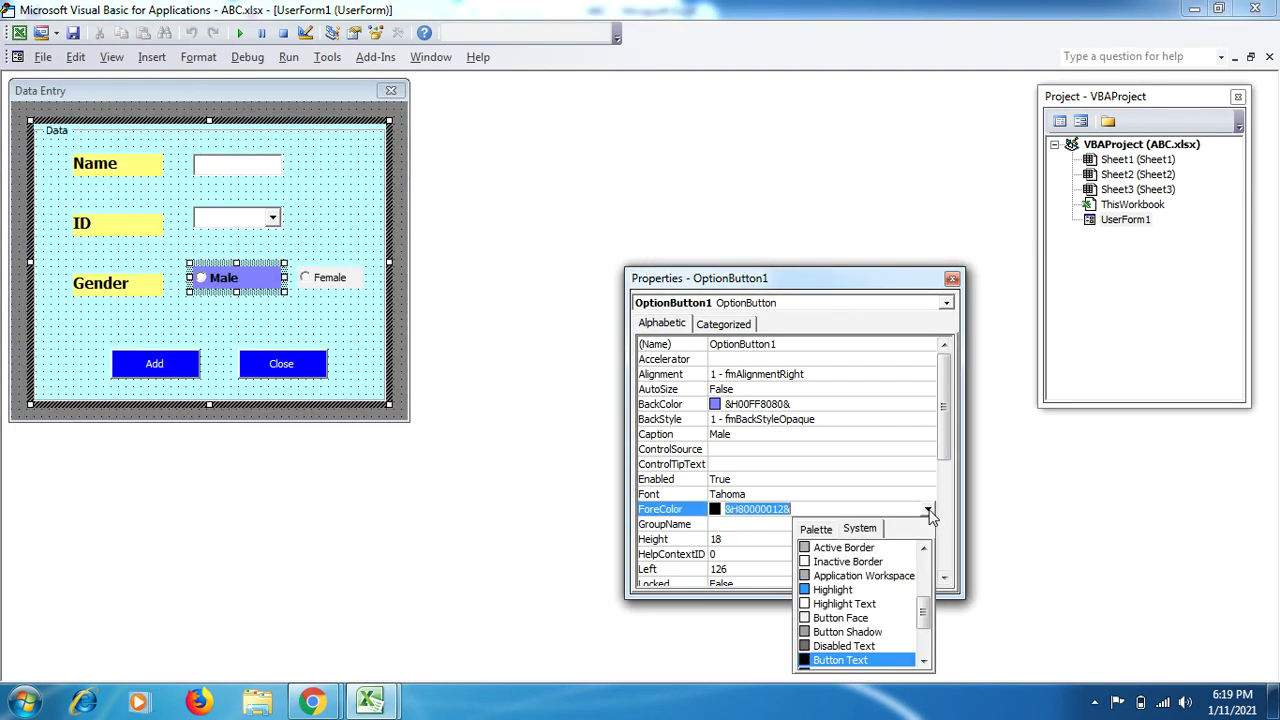
{"action": "left_click", "coordinate": [814, 530]}
{"action": "left_click", "coordinate": [810, 554]}
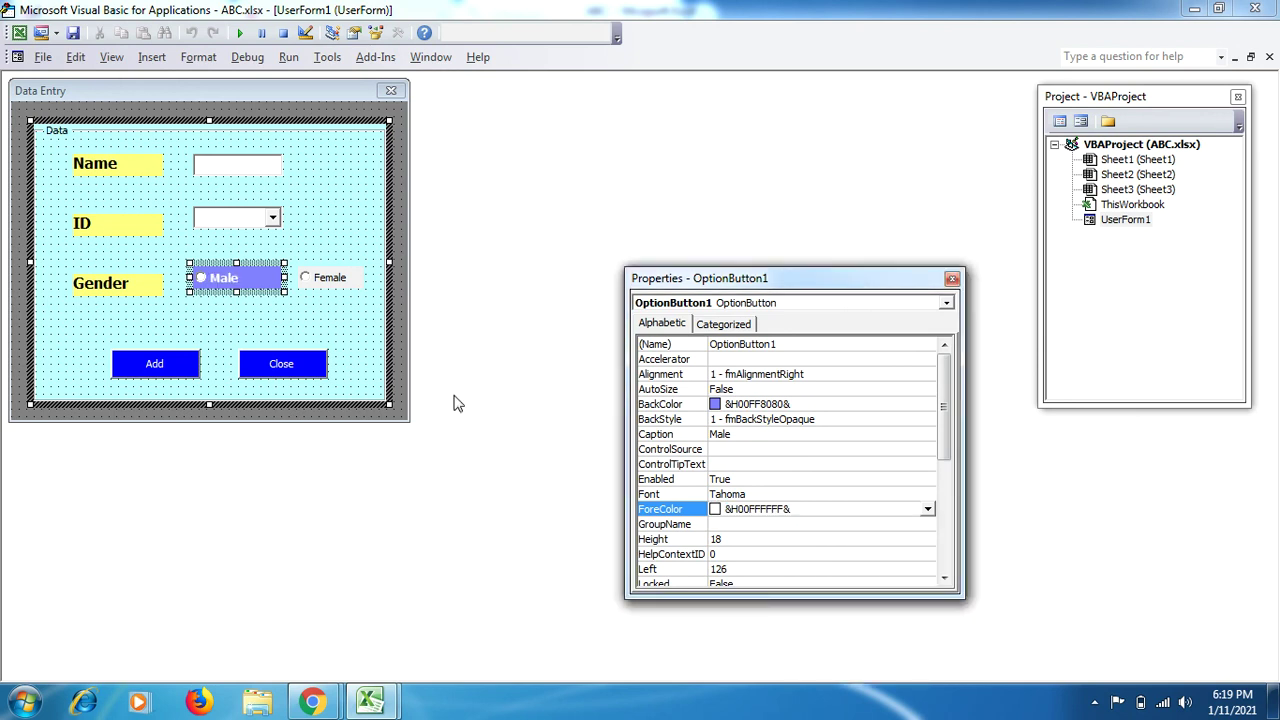
{"action": "left_click", "coordinate": [345, 350]}
- Give the Female option a pink background from the palette
{"action": "left_click", "coordinate": [352, 287]}
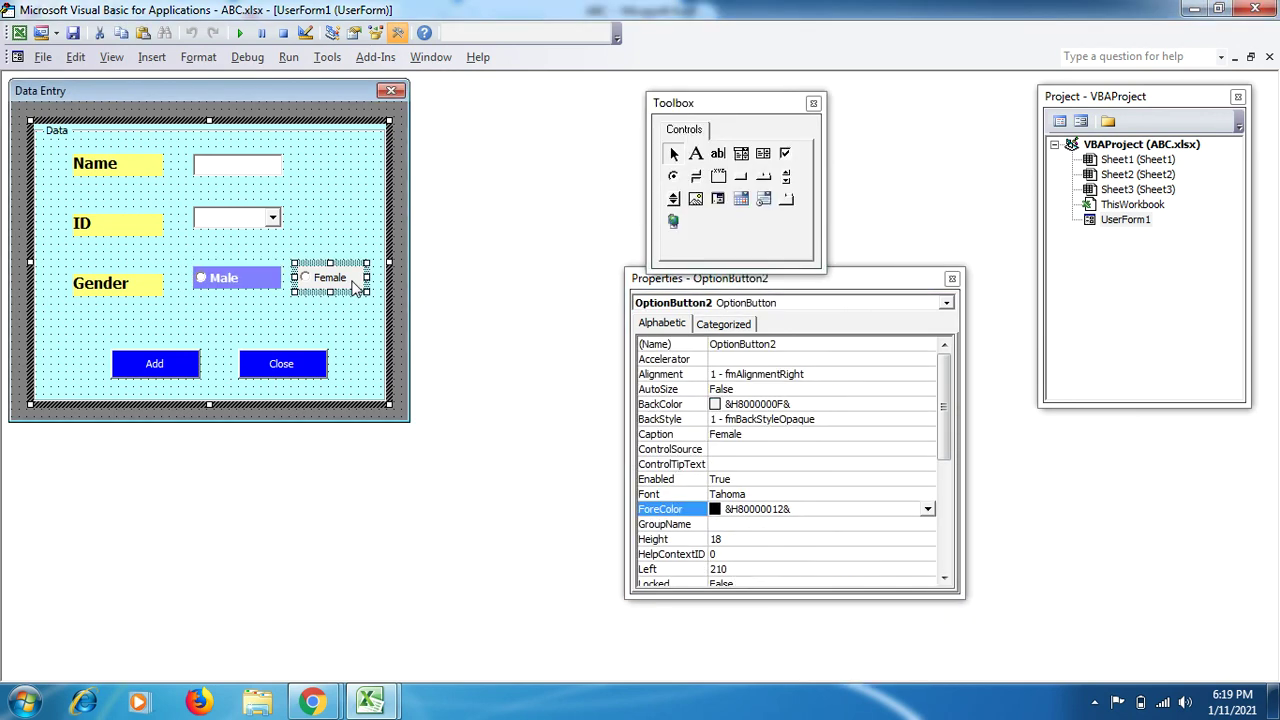
{"action": "left_click", "coordinate": [897, 404]}
{"action": "left_click", "coordinate": [928, 405]}
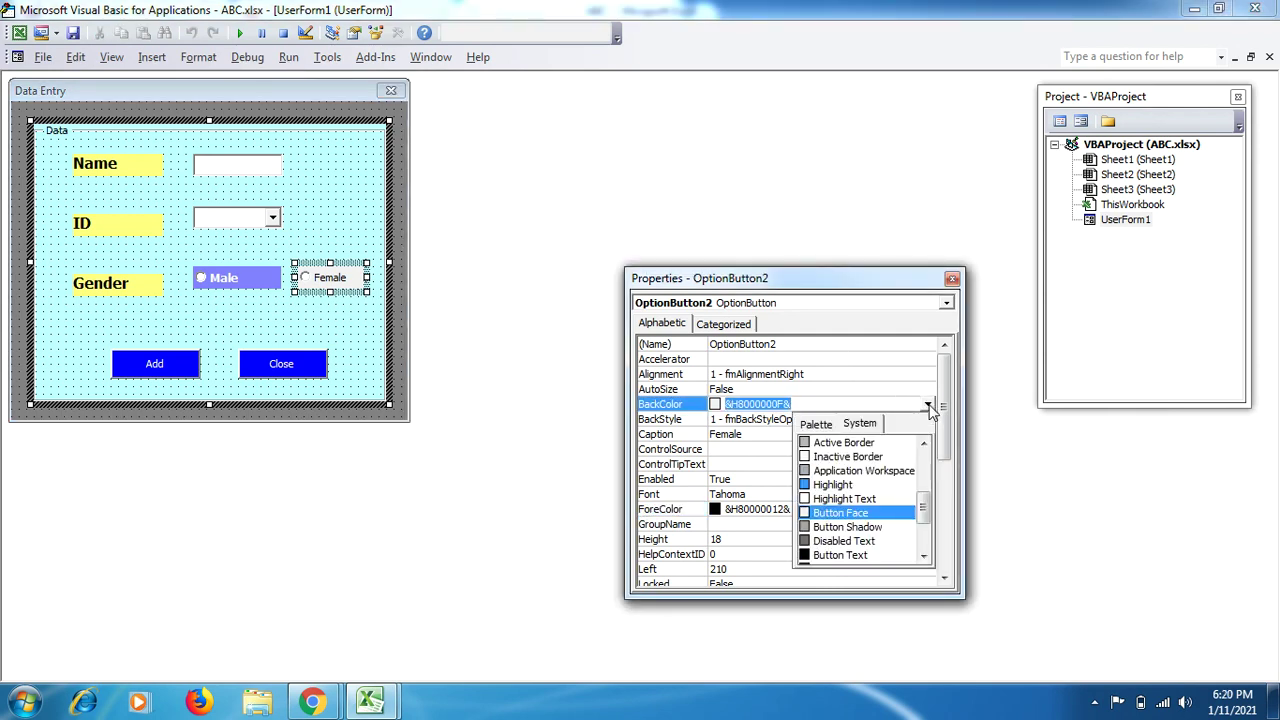
{"action": "left_click", "coordinate": [818, 424]}
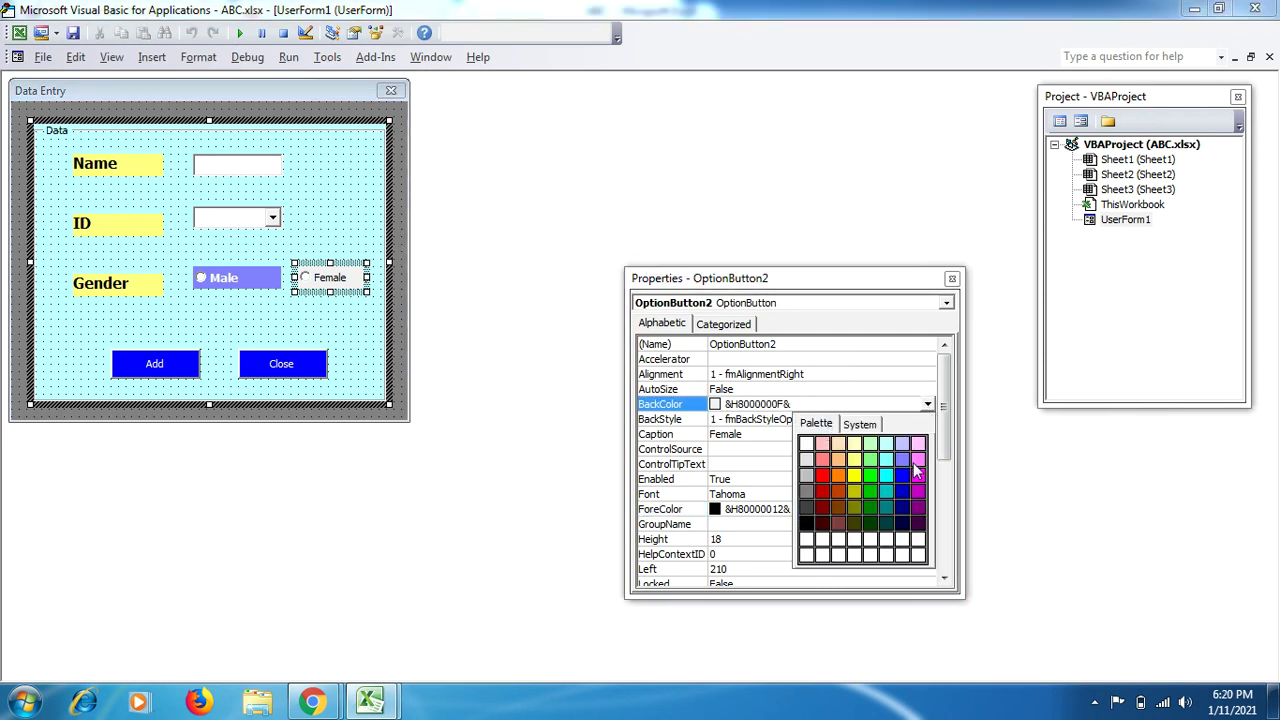
{"action": "left_click", "coordinate": [918, 460]}
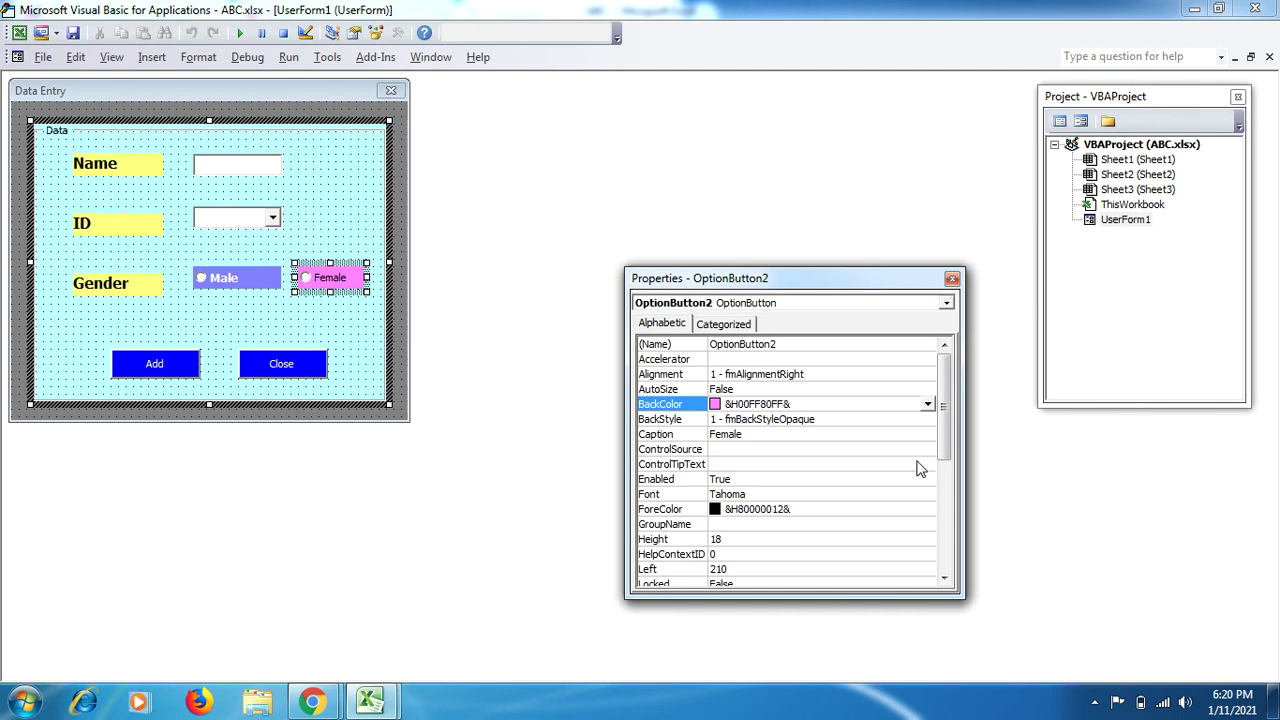
- Make the Female caption bold, size 10, and white
{"action": "left_click", "coordinate": [865, 496]}
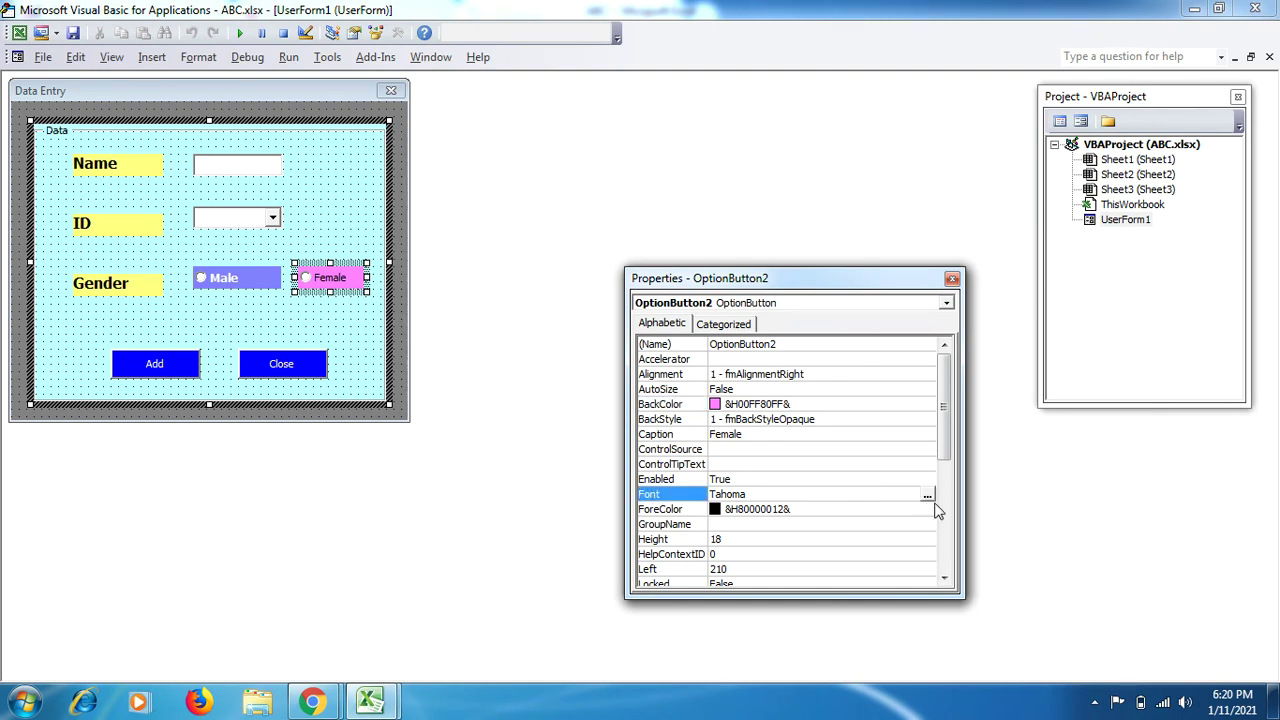
{"action": "left_click", "coordinate": [927, 495]}
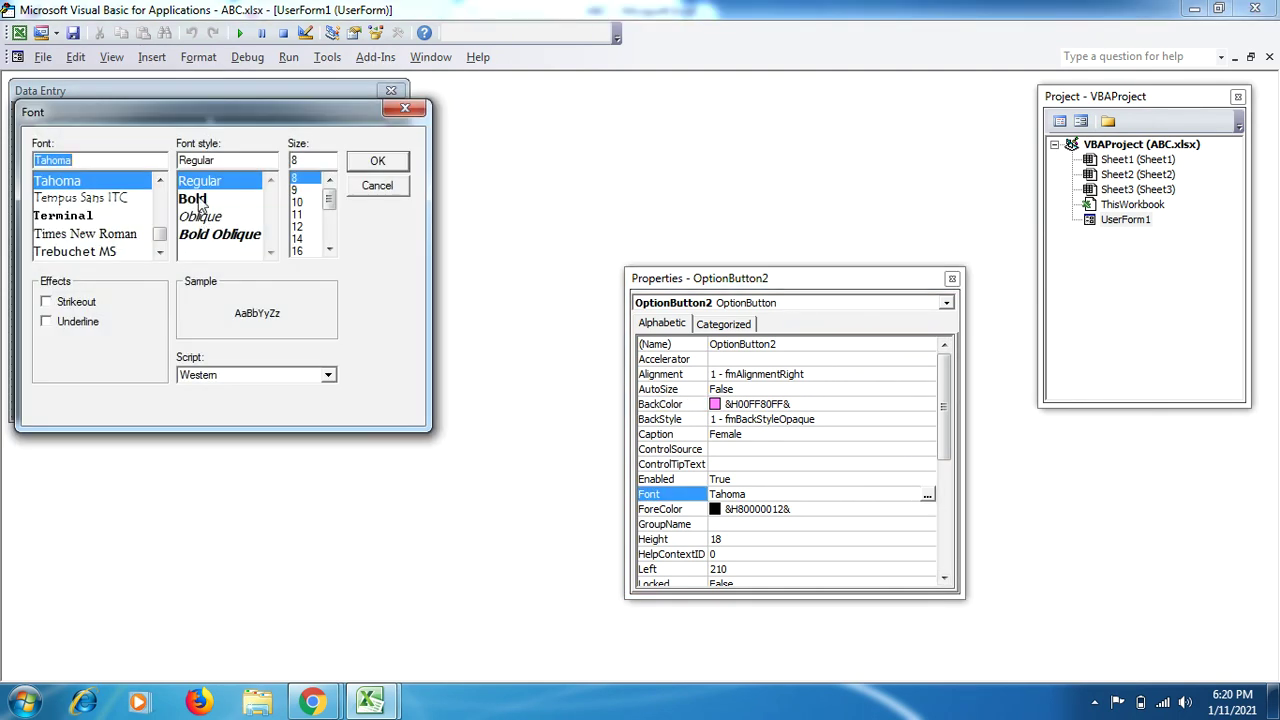
{"action": "left_click", "coordinate": [199, 200]}
{"action": "left_click", "coordinate": [302, 216]}
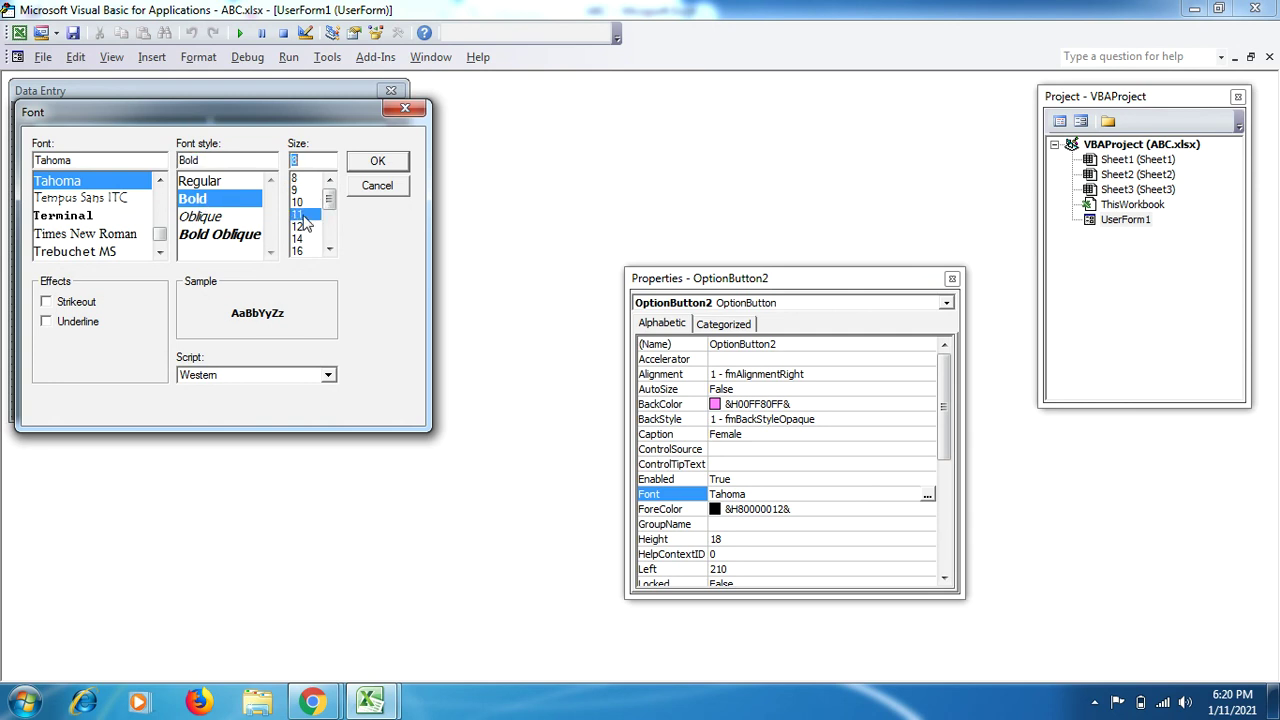
{"action": "left_click", "coordinate": [302, 202]}
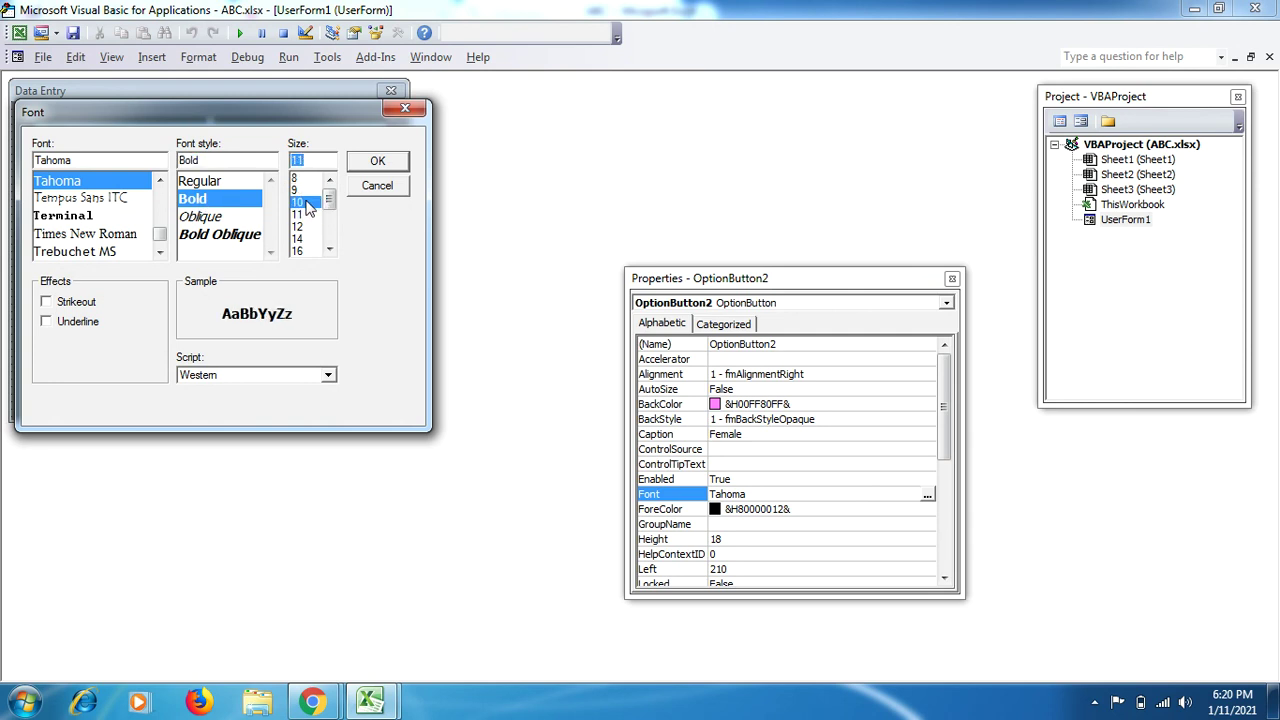
{"action": "left_click", "coordinate": [380, 163]}
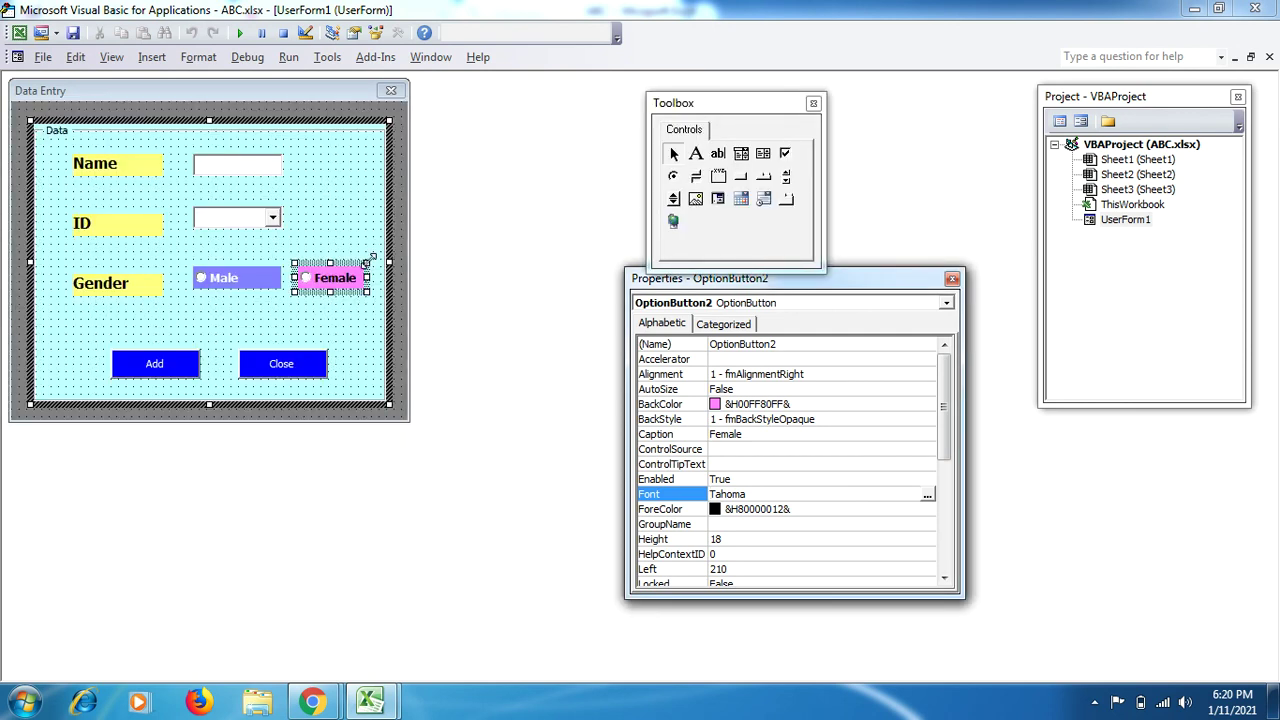
{"action": "left_click", "coordinate": [912, 509]}
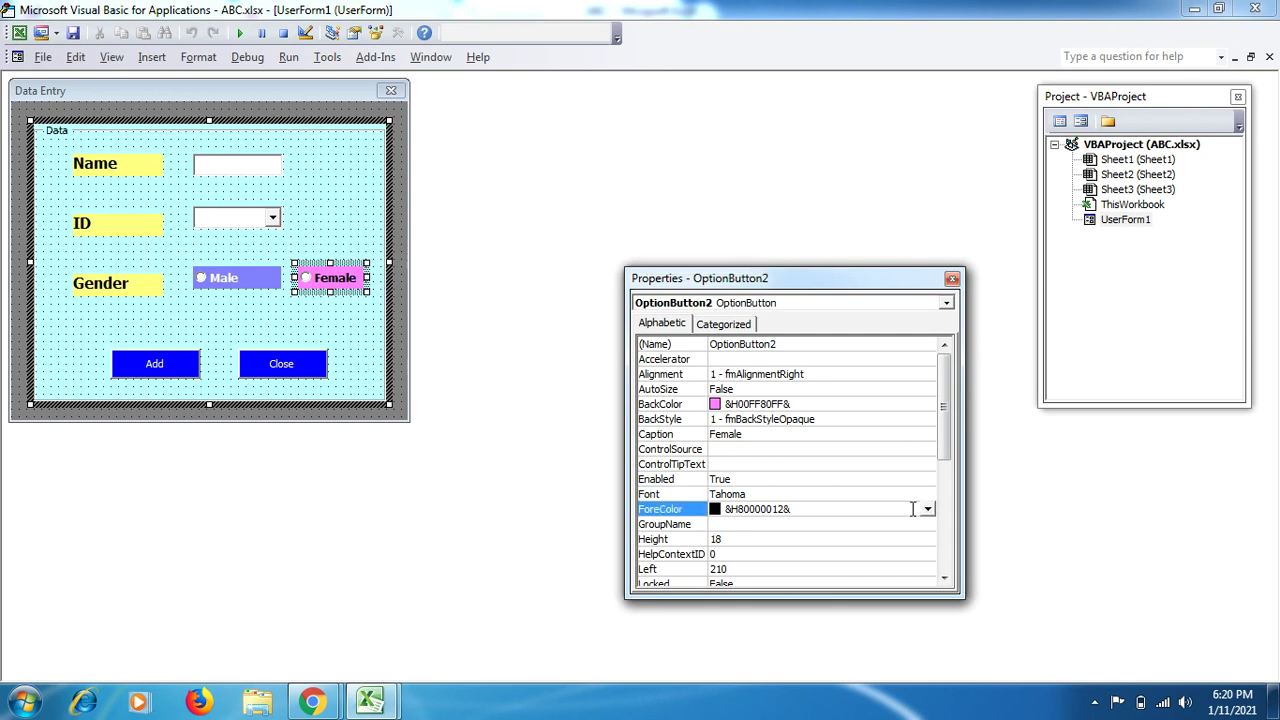
{"action": "left_click", "coordinate": [928, 509]}
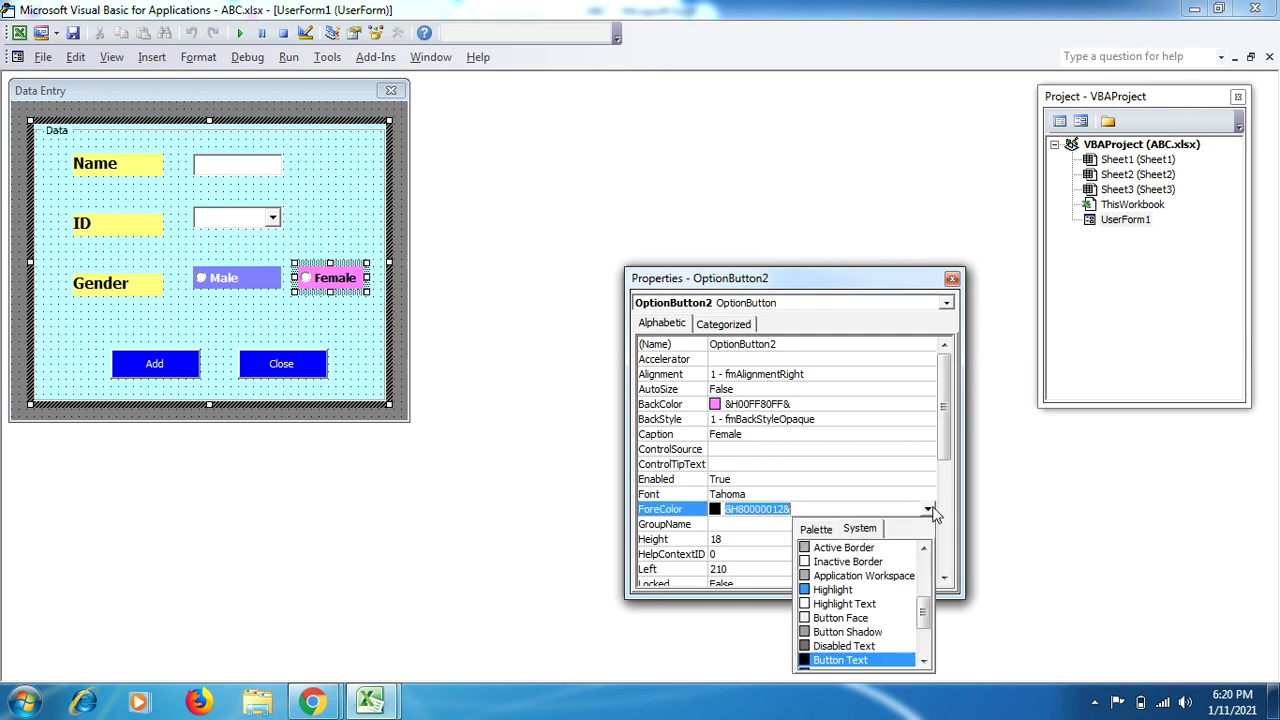
{"action": "left_click", "coordinate": [813, 530]}
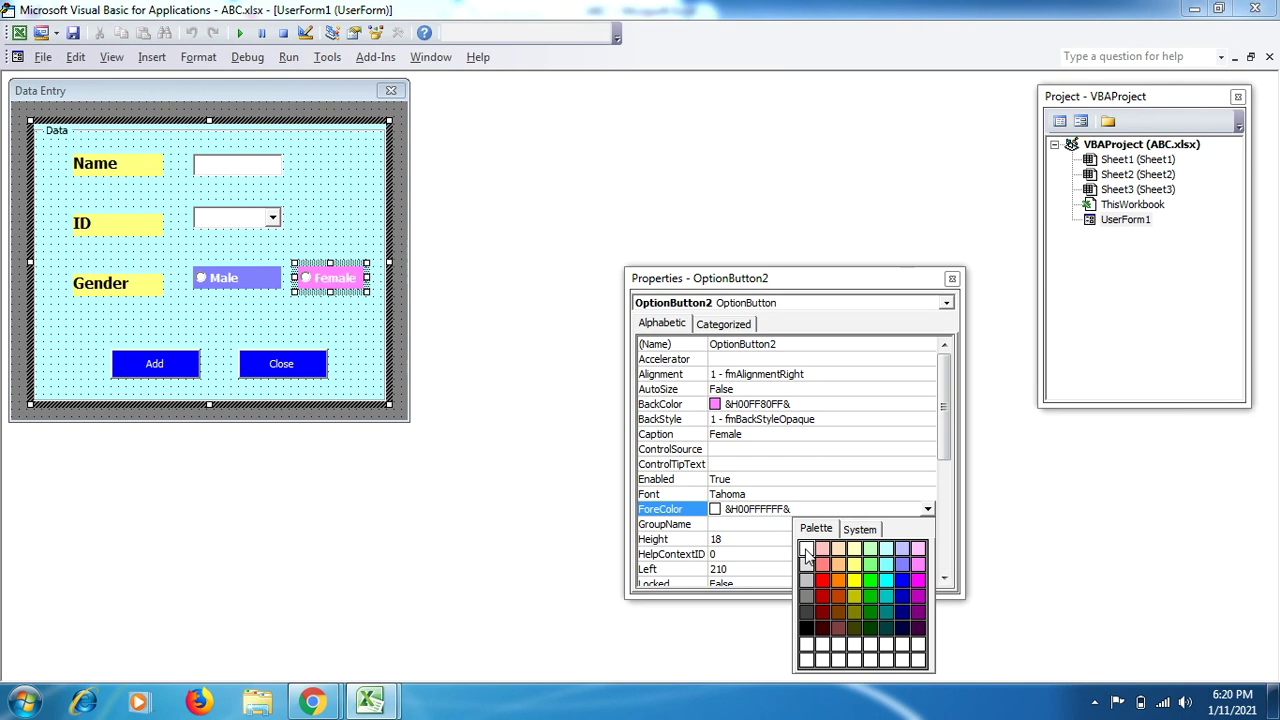
{"action": "left_click", "coordinate": [811, 551]}
{"action": "left_click", "coordinate": [402, 368]}
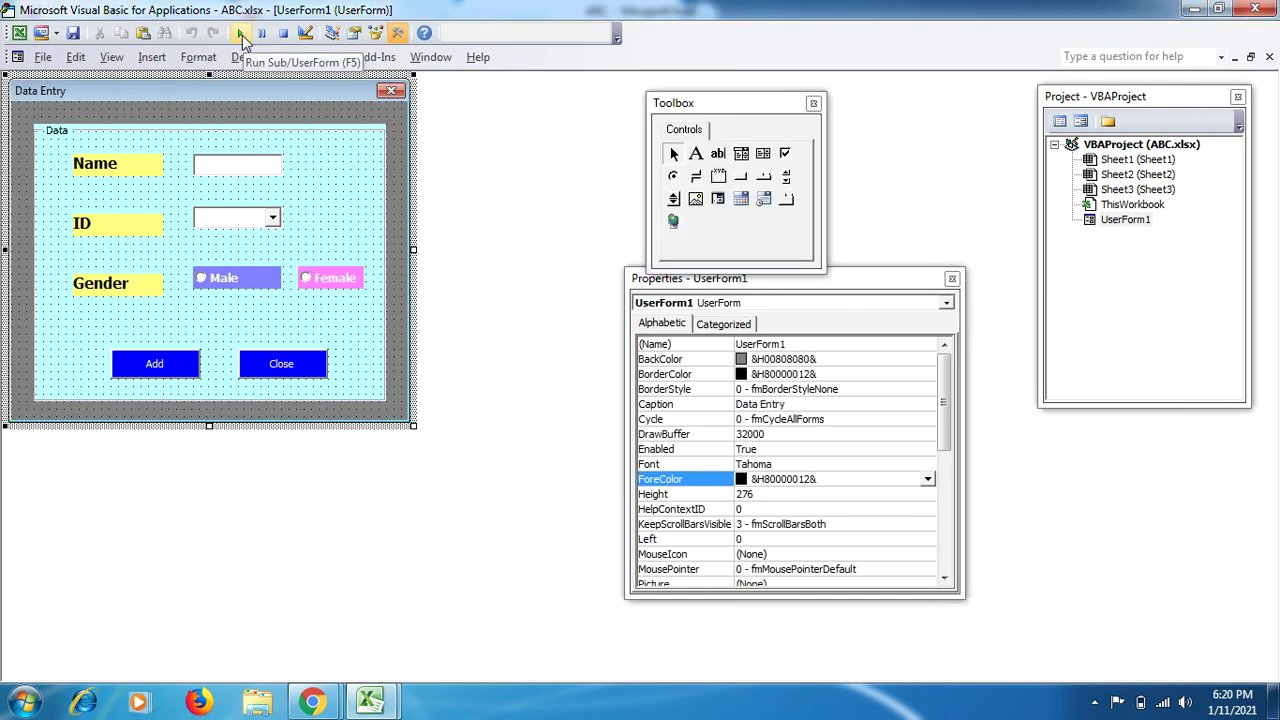
- Run the fully styled Data Entry form, close it, and bring the ABC workbook forward
{"action": "left_click", "coordinate": [242, 36]}
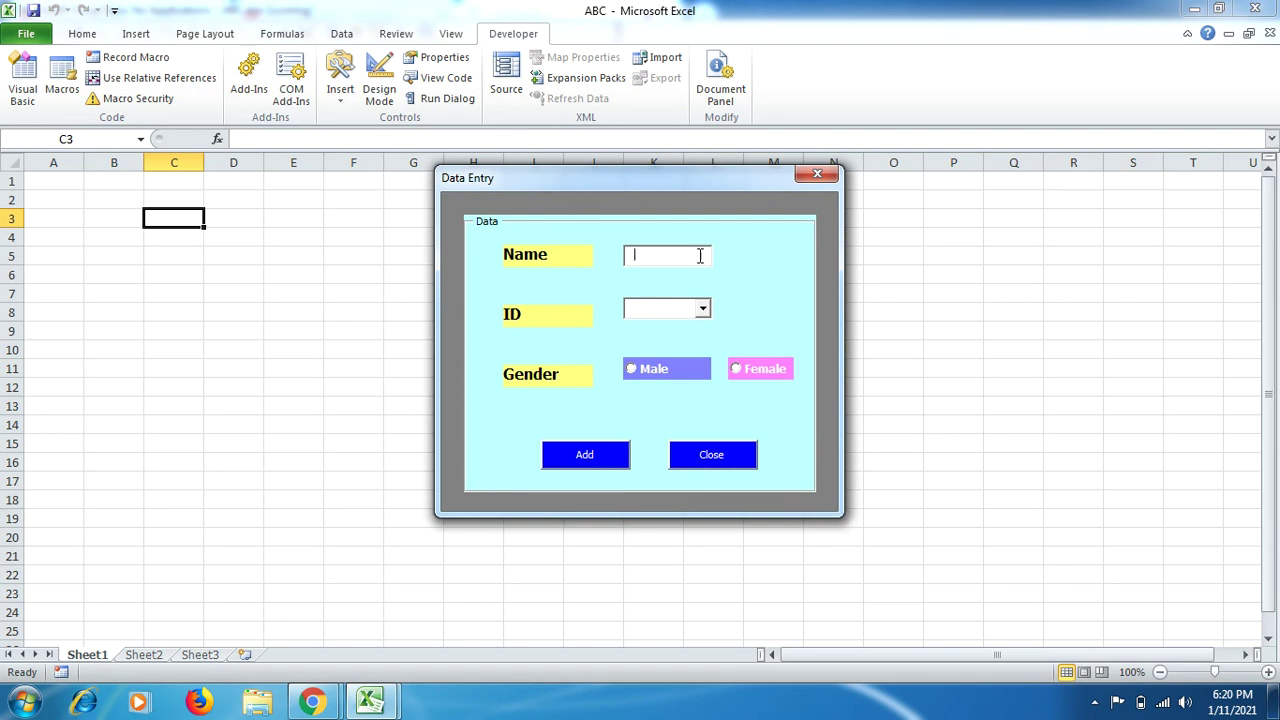
{"action": "left_click", "coordinate": [815, 173]}
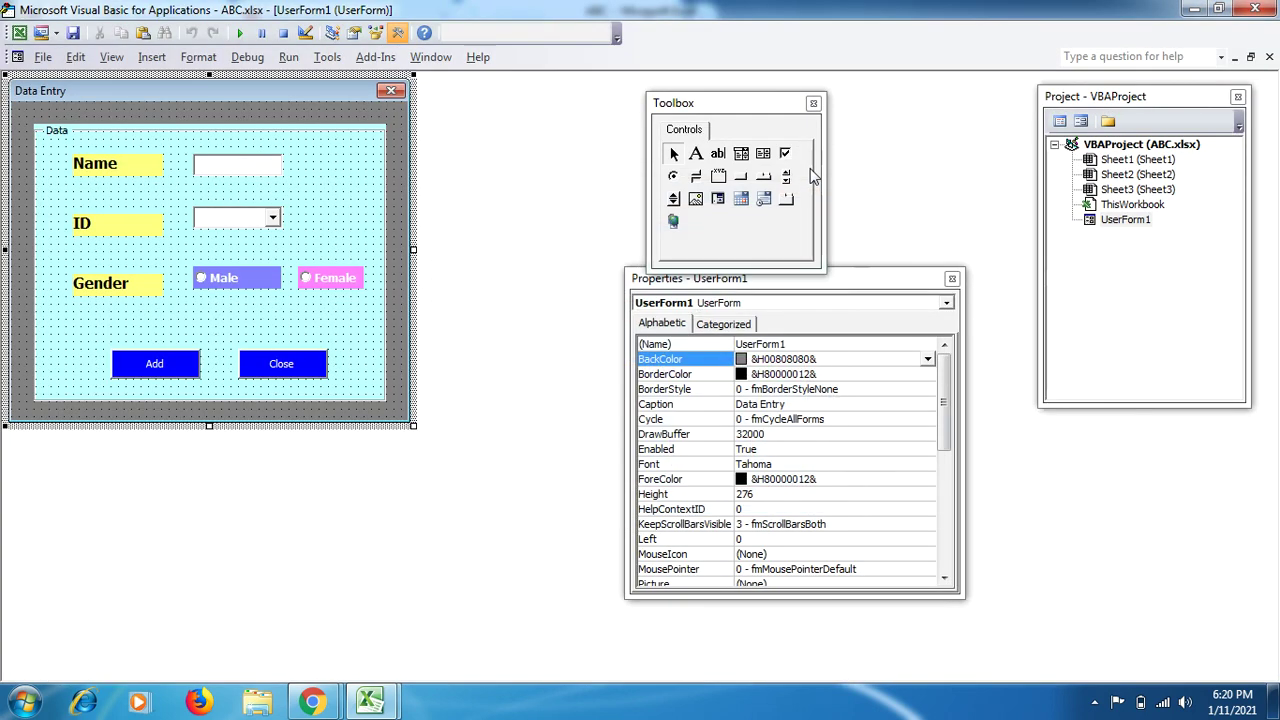
{"action": "left_click", "coordinate": [370, 701]}
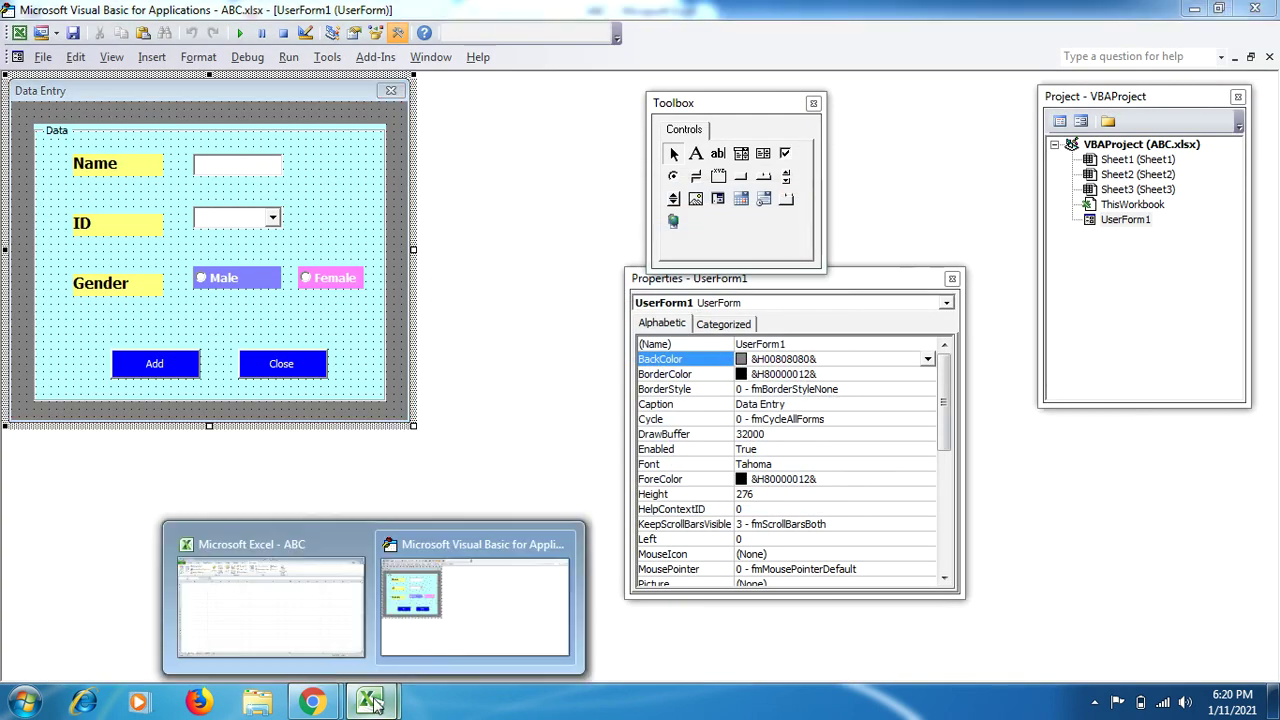
{"action": "left_click", "coordinate": [320, 620]}
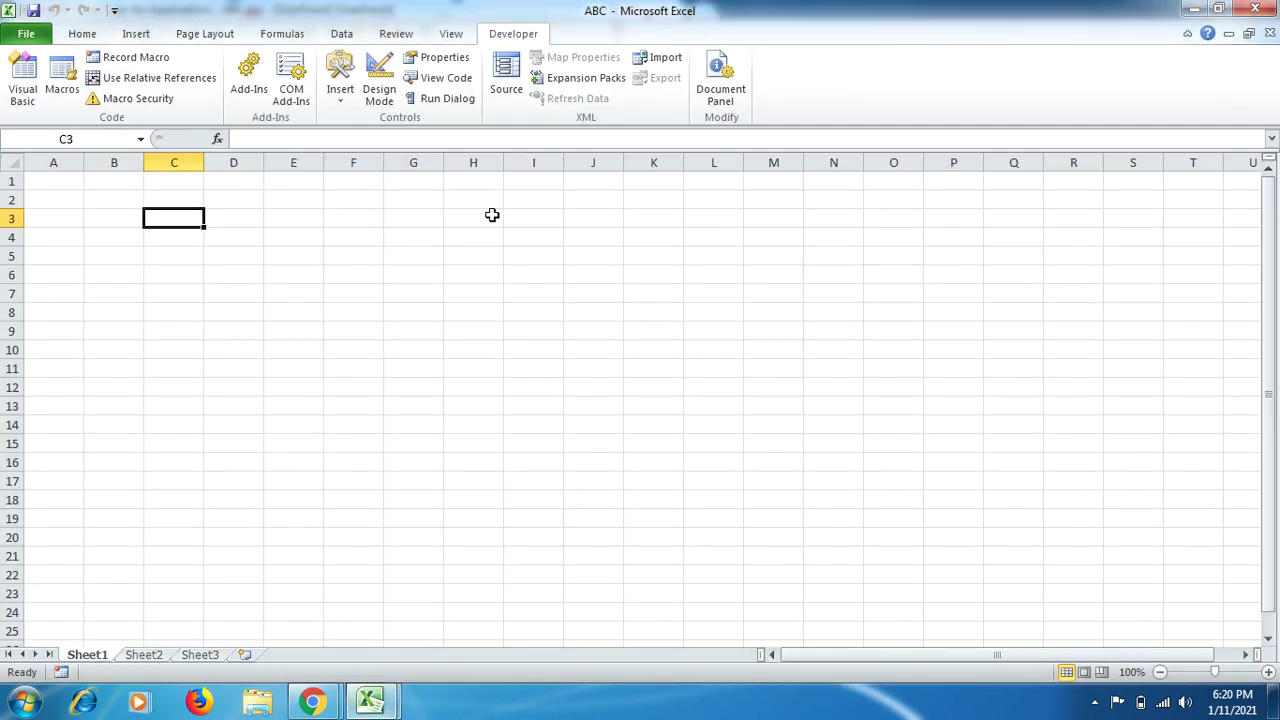
- Draw a rounded rectangle over H3:J7 and give it an orange glossy shape style
{"action": "left_click", "coordinate": [145, 35]}
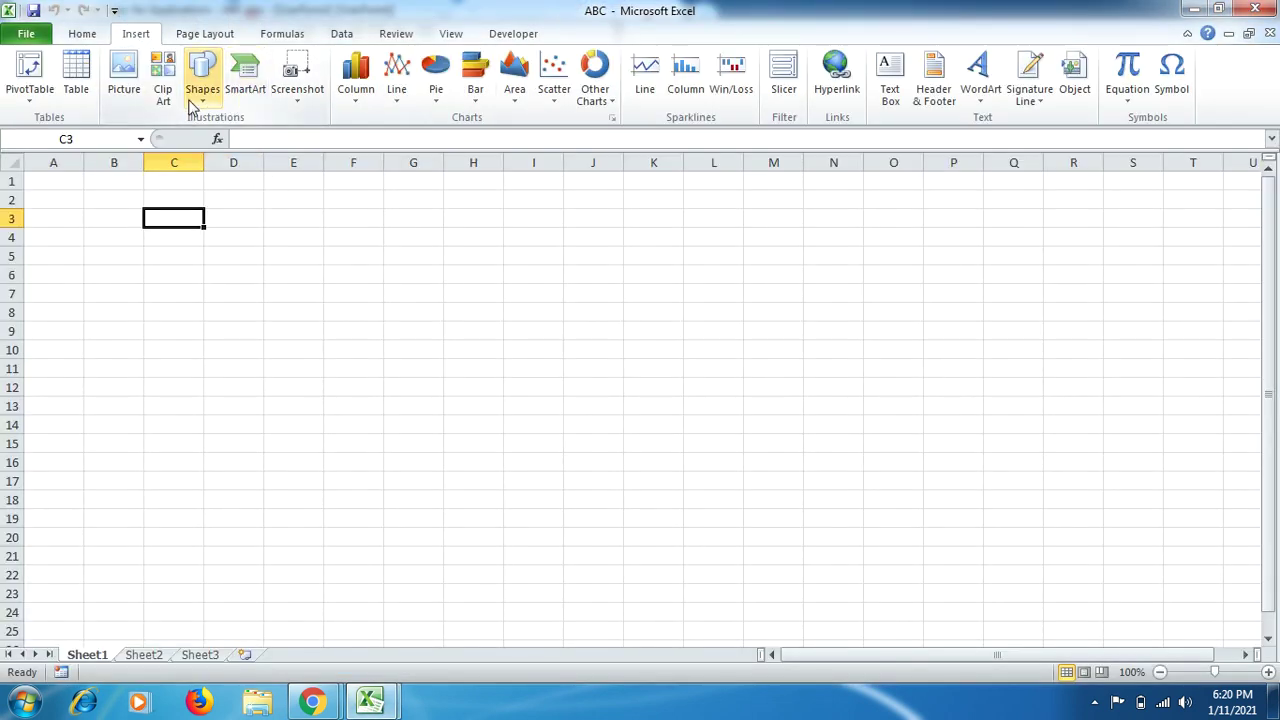
{"action": "left_click", "coordinate": [203, 98]}
{"action": "left_click", "coordinate": [287, 137]}
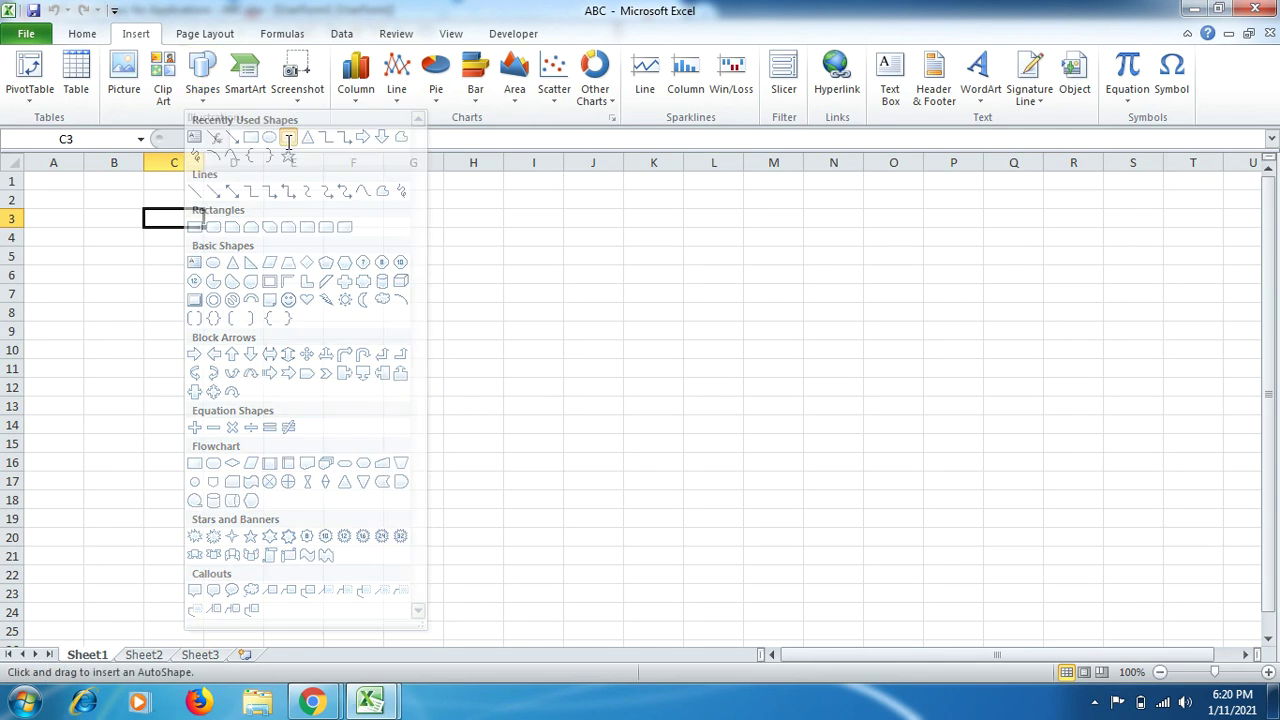
{"action": "mouse_move", "coordinate": [455, 210]}
{"action": "left_mouse_down"}
{"action": "mouse_move", "coordinate": [571, 263]}
{"action": "mouse_move", "coordinate": [612, 298]}
{"action": "left_mouse_up"}
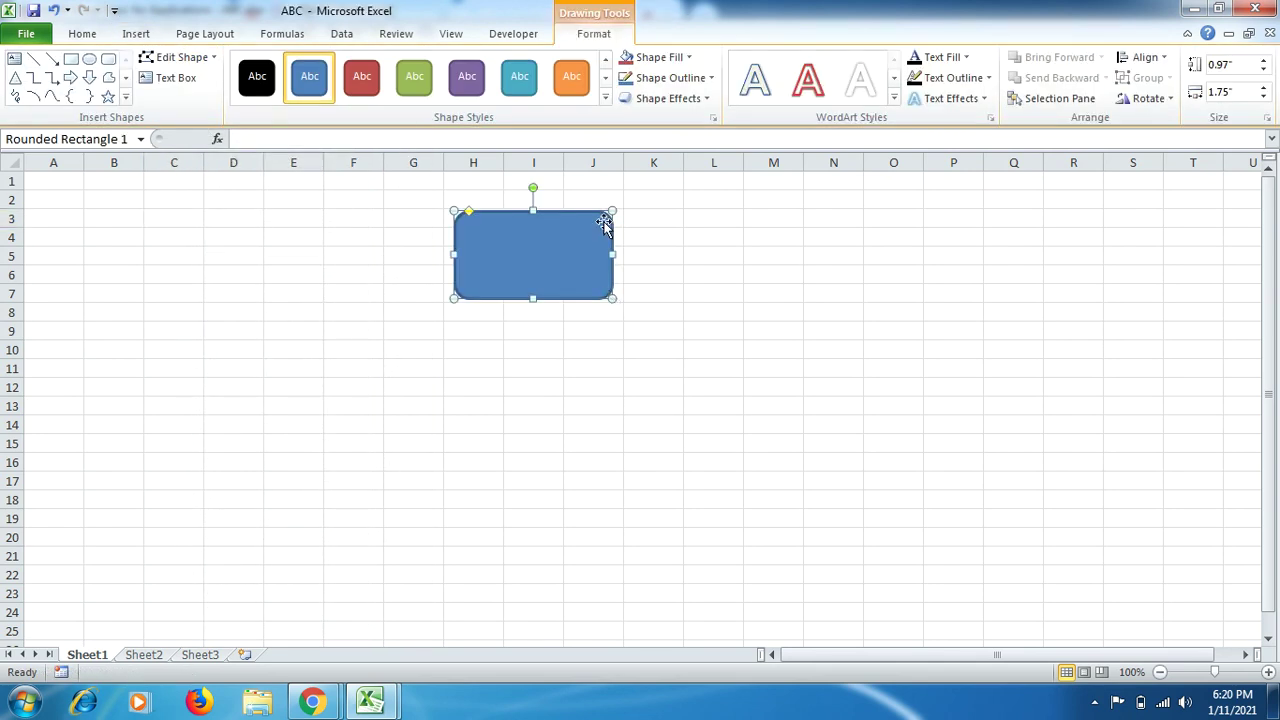
{"action": "left_click", "coordinate": [606, 101]}
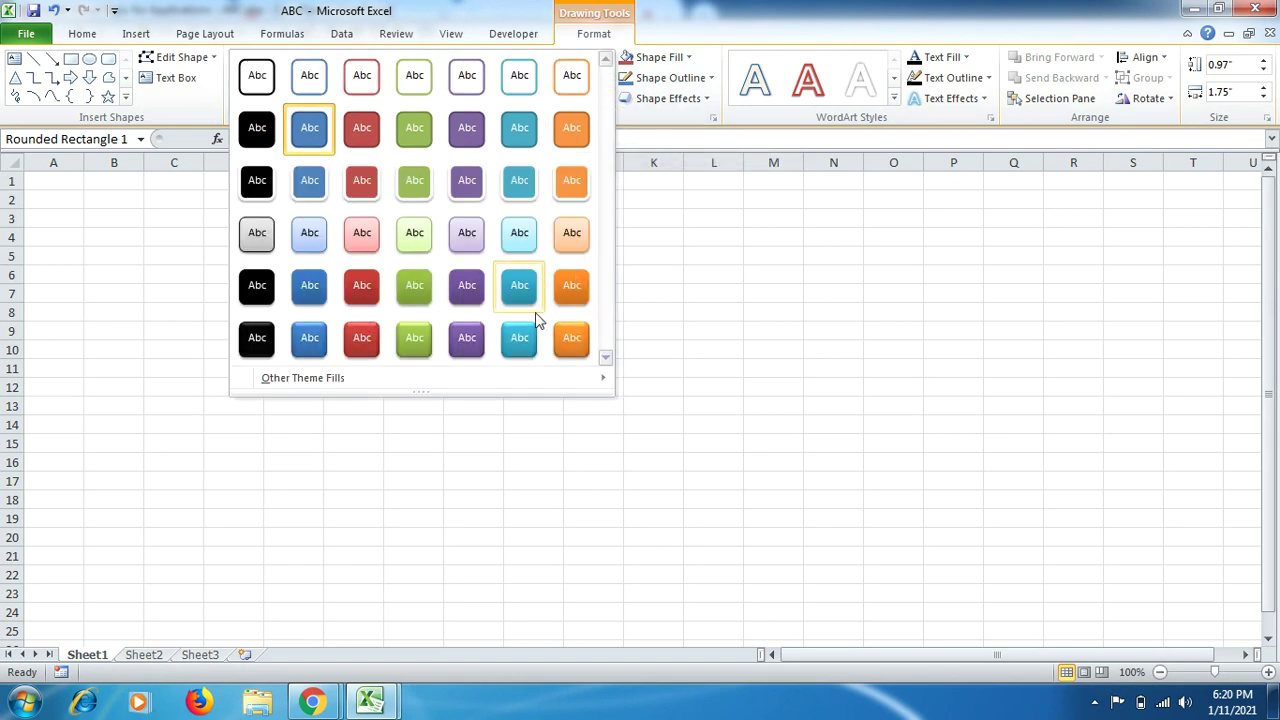
{"action": "left_click", "coordinate": [574, 338]}
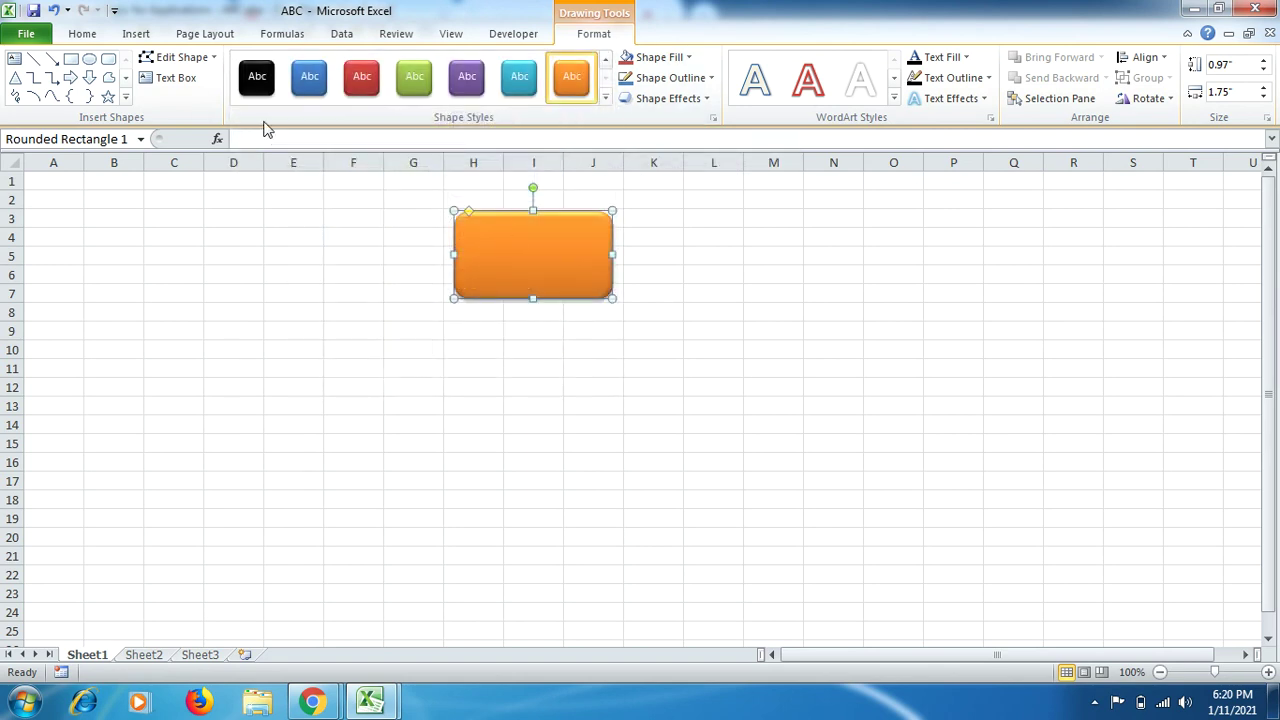
- Label the rectangle 'Form' in 32-point text, centred horizontally and vertically
{"action": "left_click", "coordinate": [176, 78]}
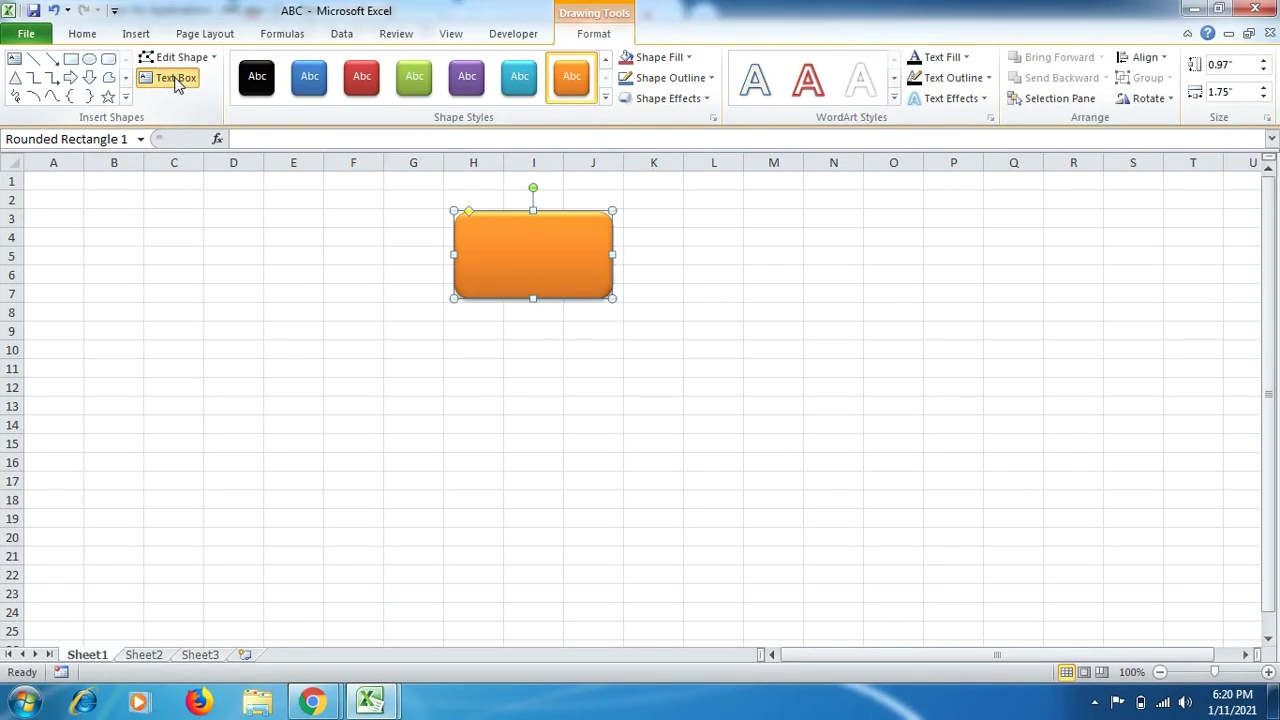
{"action": "left_click", "coordinate": [500, 245]}
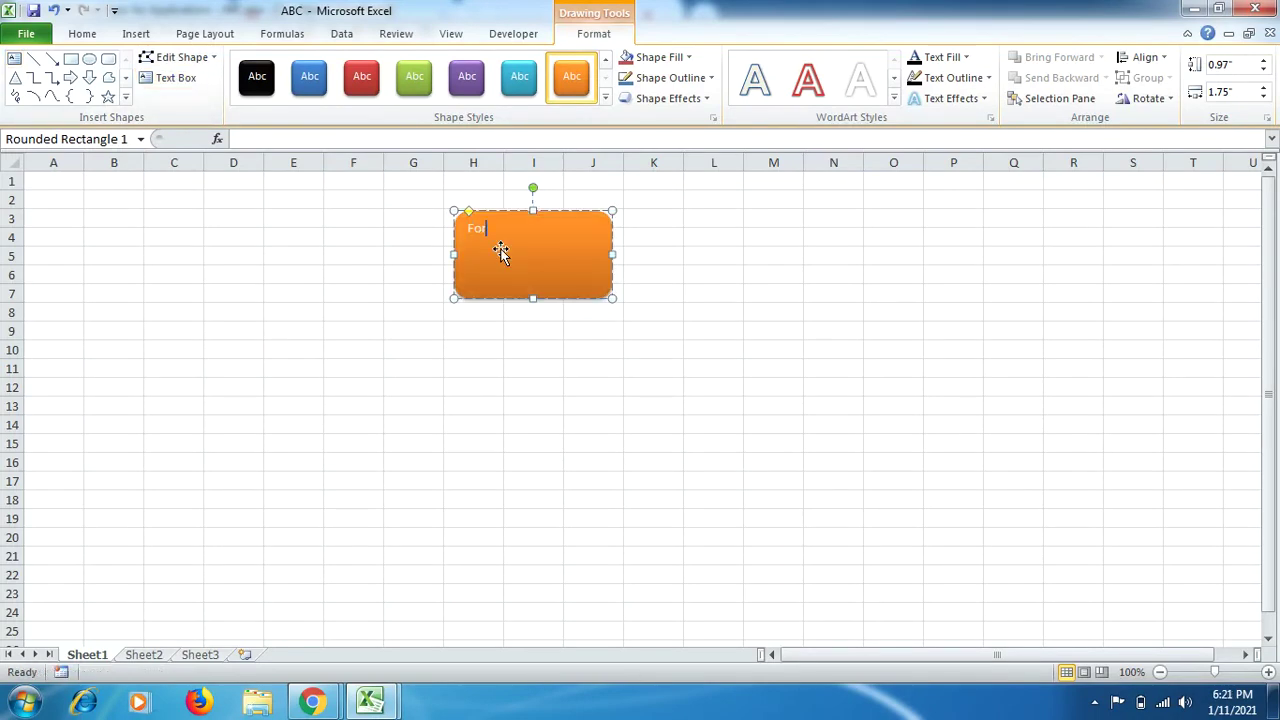
{"action": "type", "text": "Form"}
{"action": "left_click_drag", "start_coordinate": [498, 229], "coordinate": [471, 229]}
{"action": "left_click", "coordinate": [82, 35]}
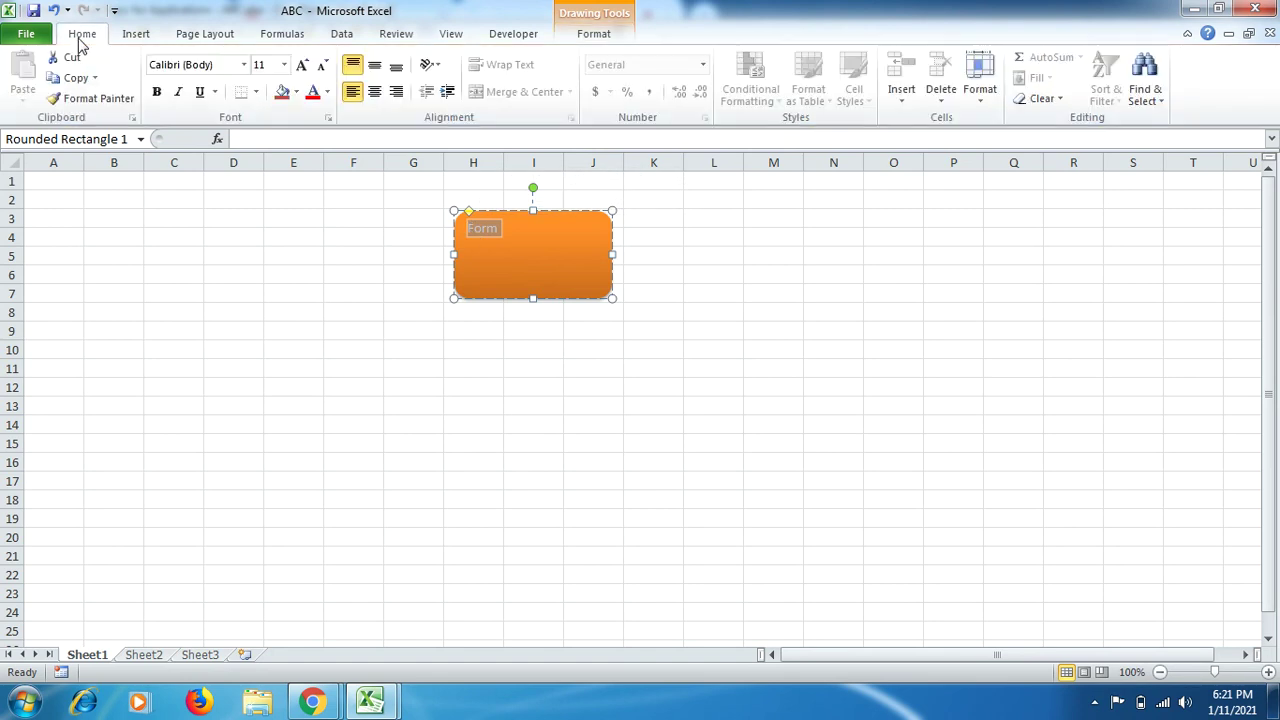
{"action": "left_click", "coordinate": [302, 66]}
{"action": "left_click", "coordinate": [302, 66]}
{"action": "left_click", "coordinate": [302, 66]}
{"action": "left_click", "coordinate": [302, 66]}
{"action": "left_click", "coordinate": [302, 66]}
{"action": "left_click", "coordinate": [302, 66]}
{"action": "left_click", "coordinate": [302, 66]}
{"action": "left_click", "coordinate": [302, 66]}
{"action": "left_click", "coordinate": [374, 91]}
{"action": "left_click", "coordinate": [374, 65]}
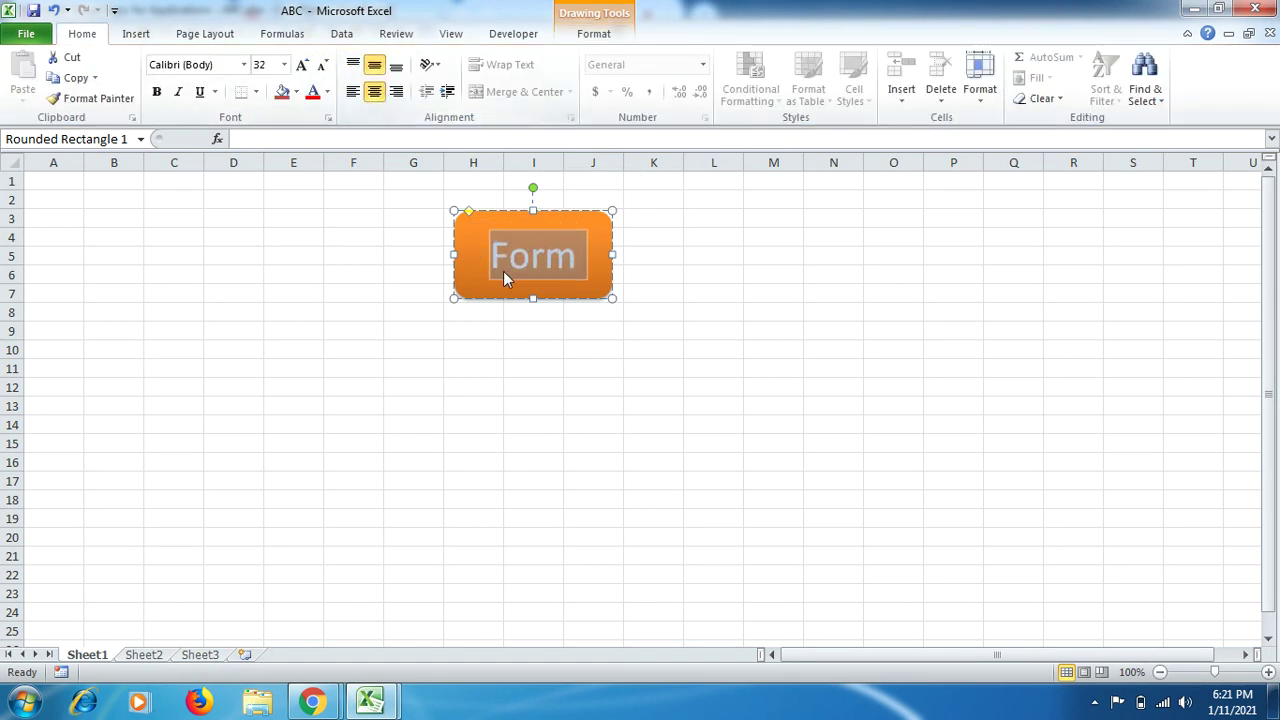
{"action": "left_click", "coordinate": [511, 342]}
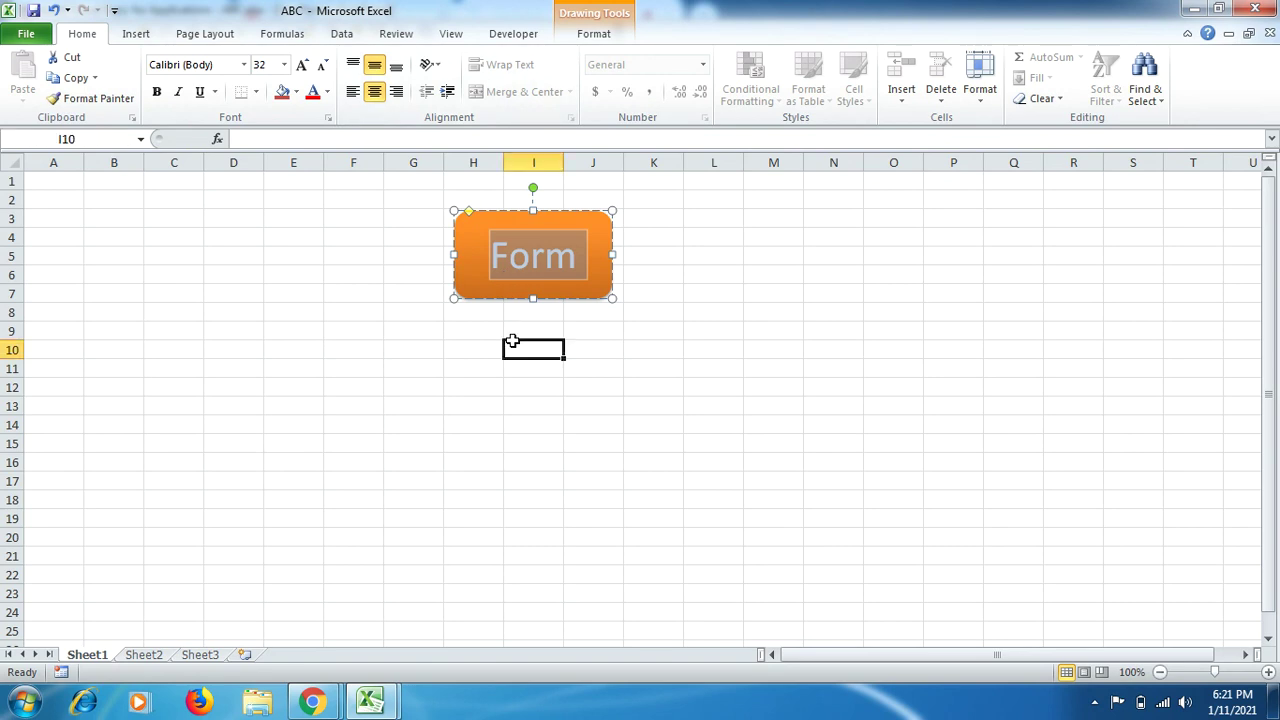
- Assign the Form shape a new RoundedRectangle1_Click macro containing UserForm1.Show
{"action": "right_click", "coordinate": [576, 288]}
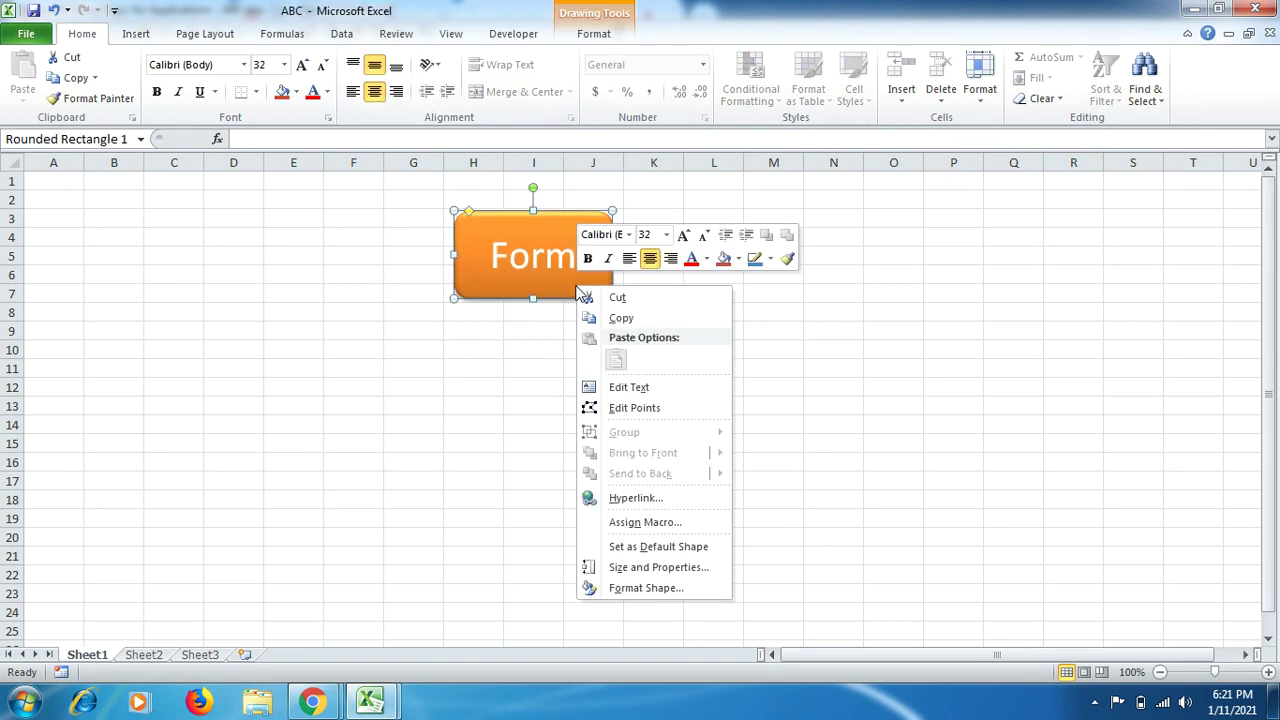
{"action": "left_click", "coordinate": [677, 527]}
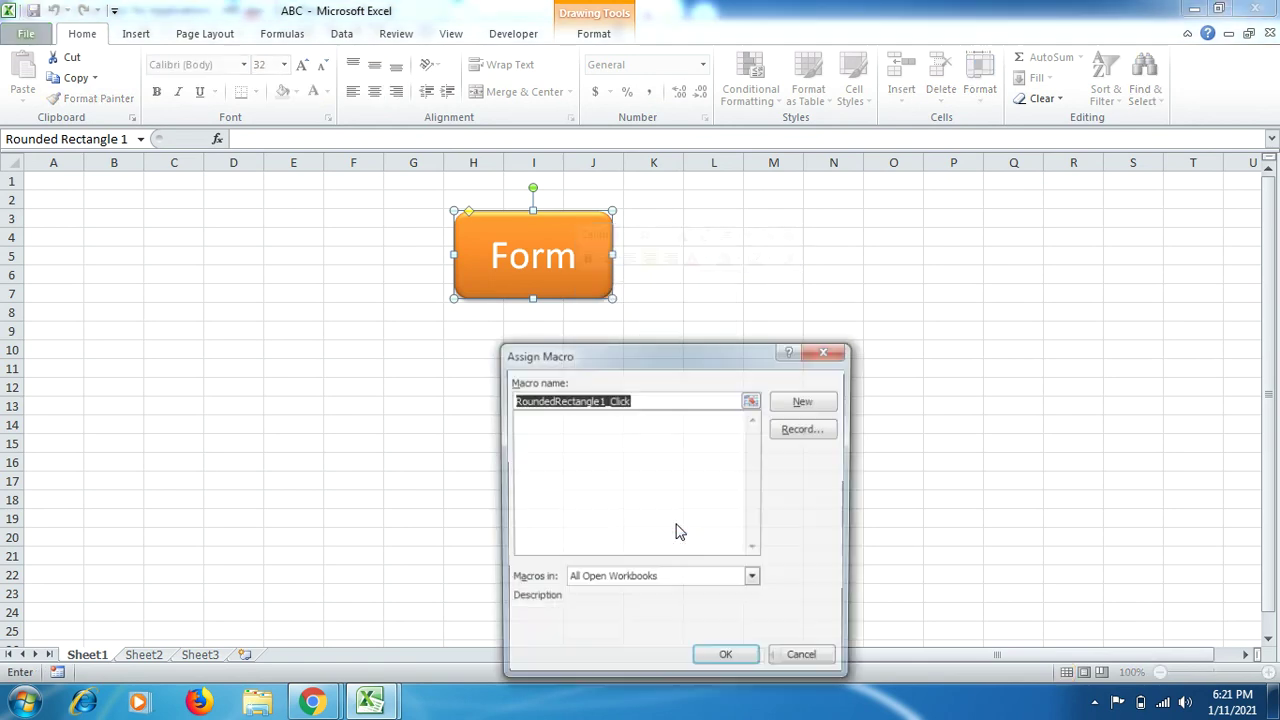
{"action": "left_click", "coordinate": [804, 401]}
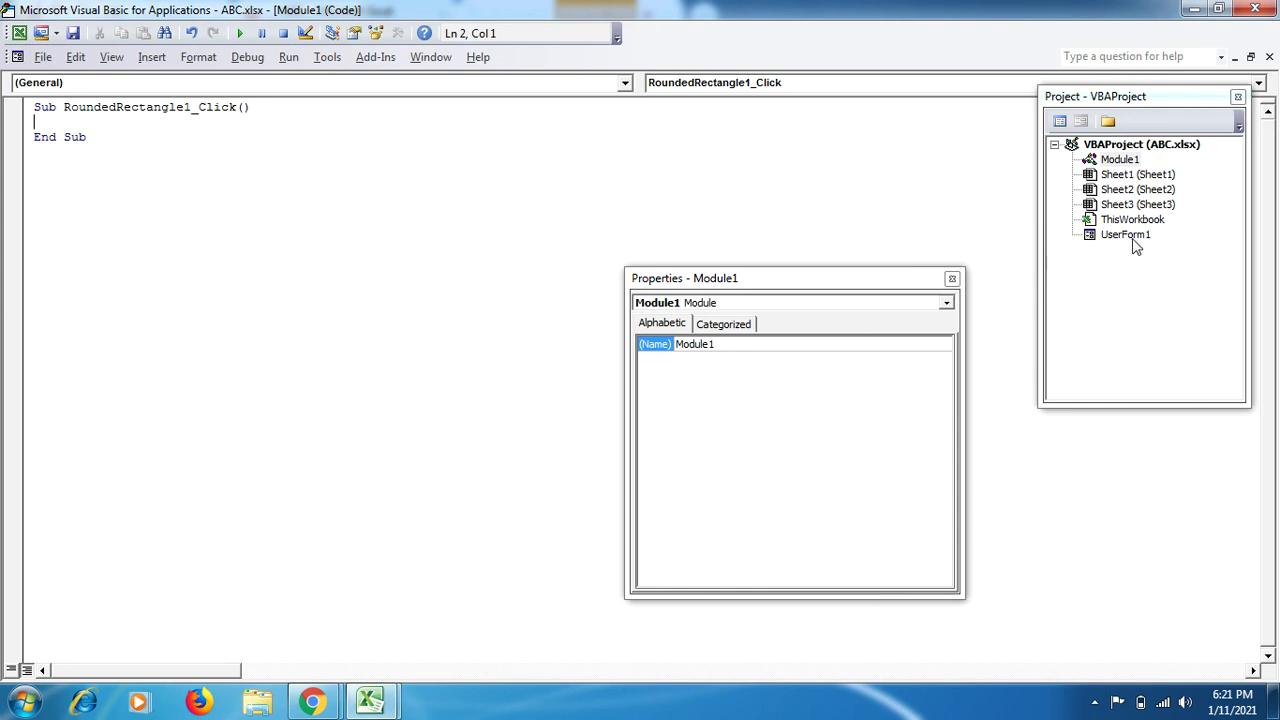
{"action": "type", "text": "UserForm1.sh"}
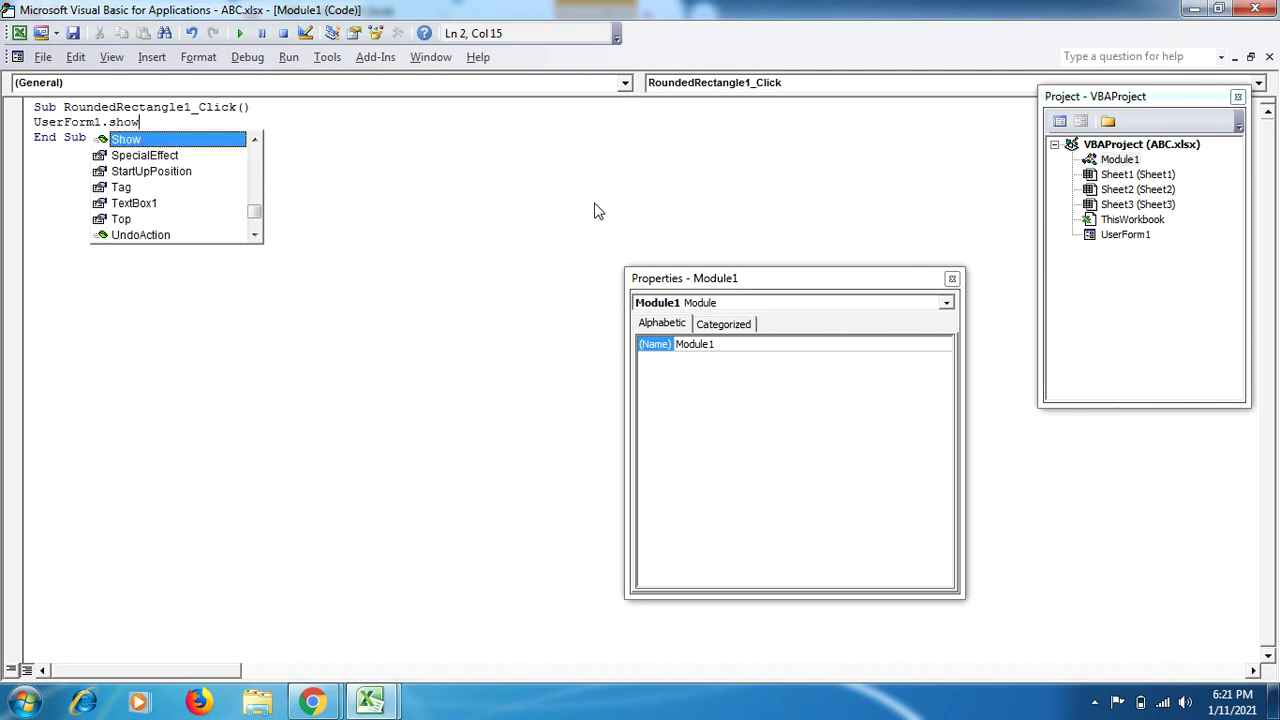
{"action": "type", "text": "ow"}
{"action": "key", "text": "Return"}
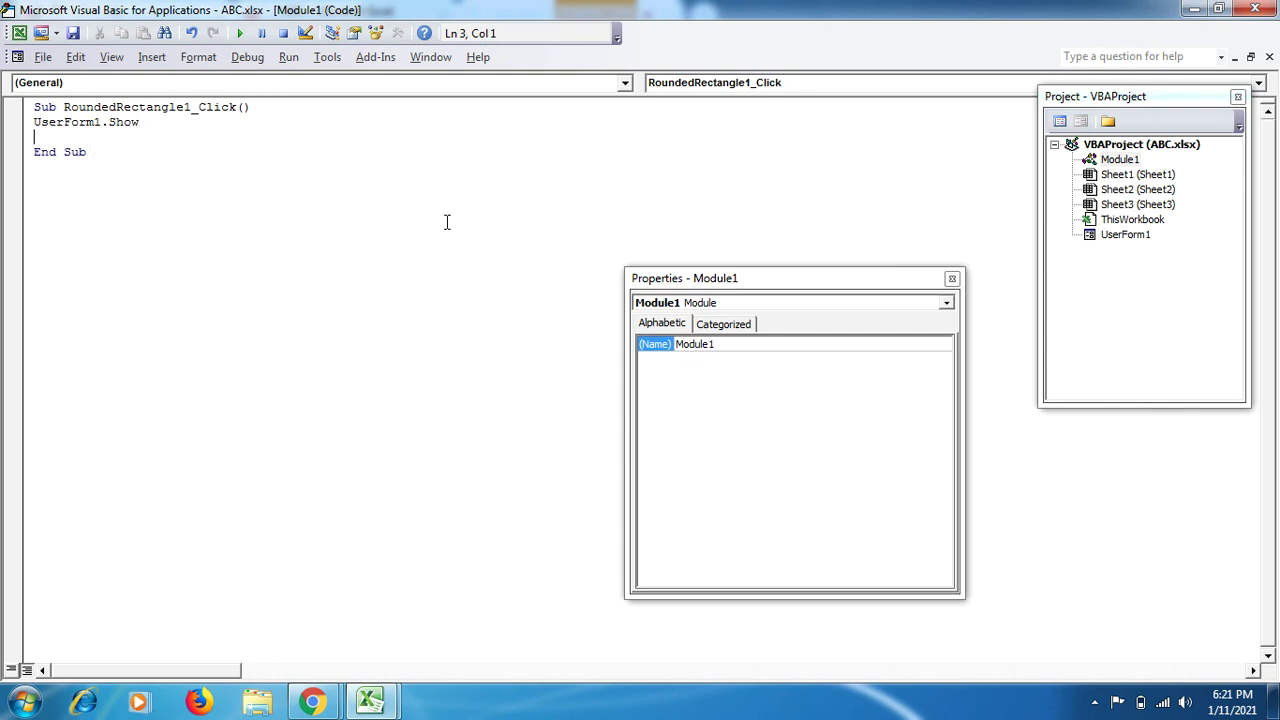
{"action": "left_click", "coordinate": [1255, 8]}
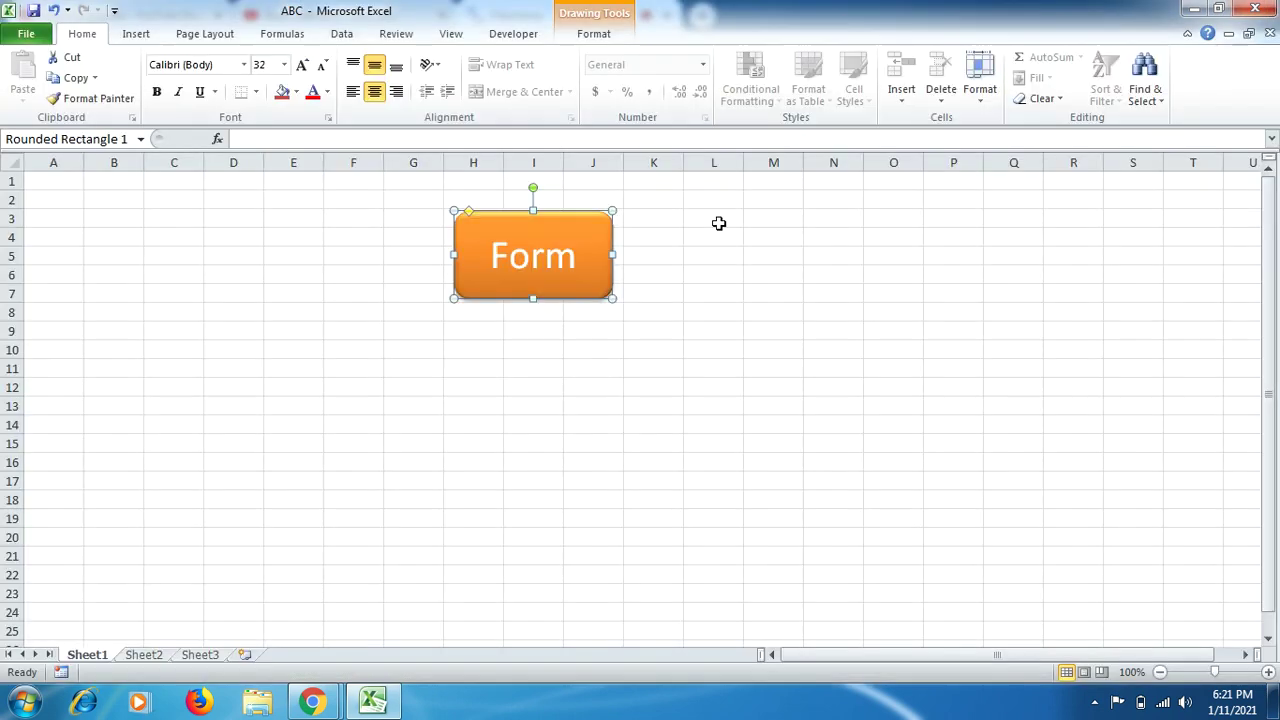
{"action": "left_click", "coordinate": [771, 252]}
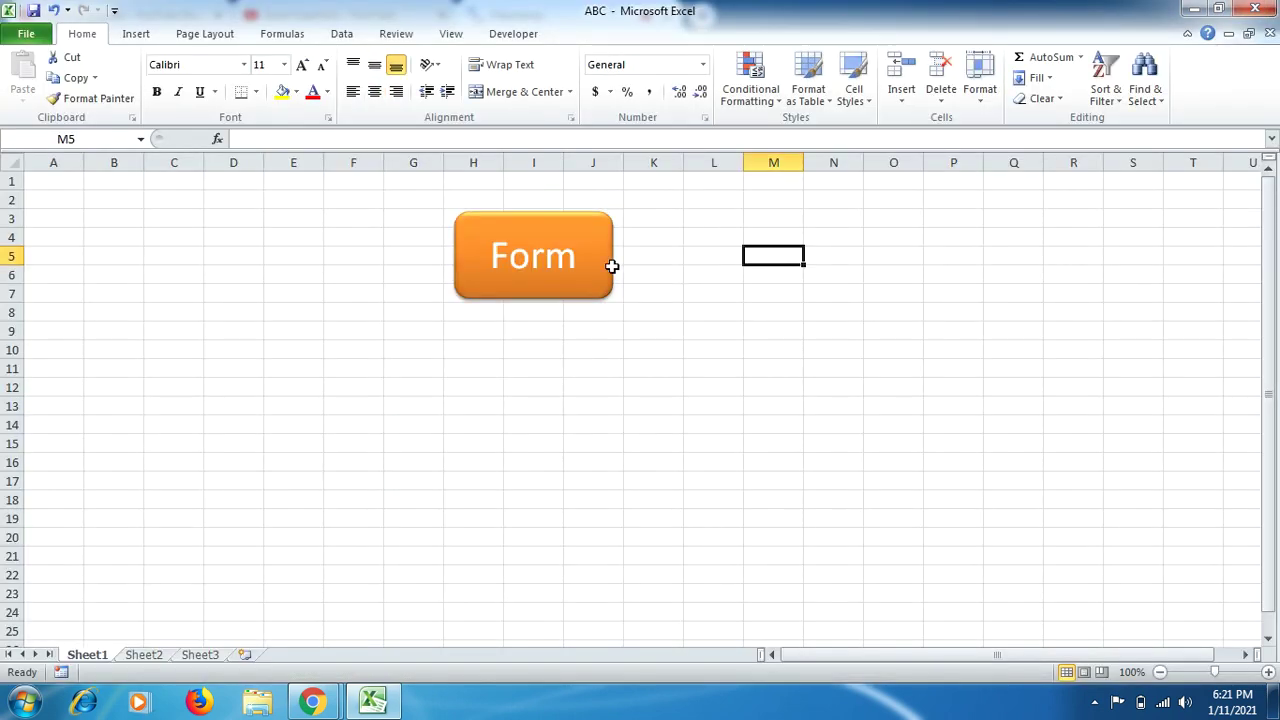
{"action": "left_click", "coordinate": [581, 258]}
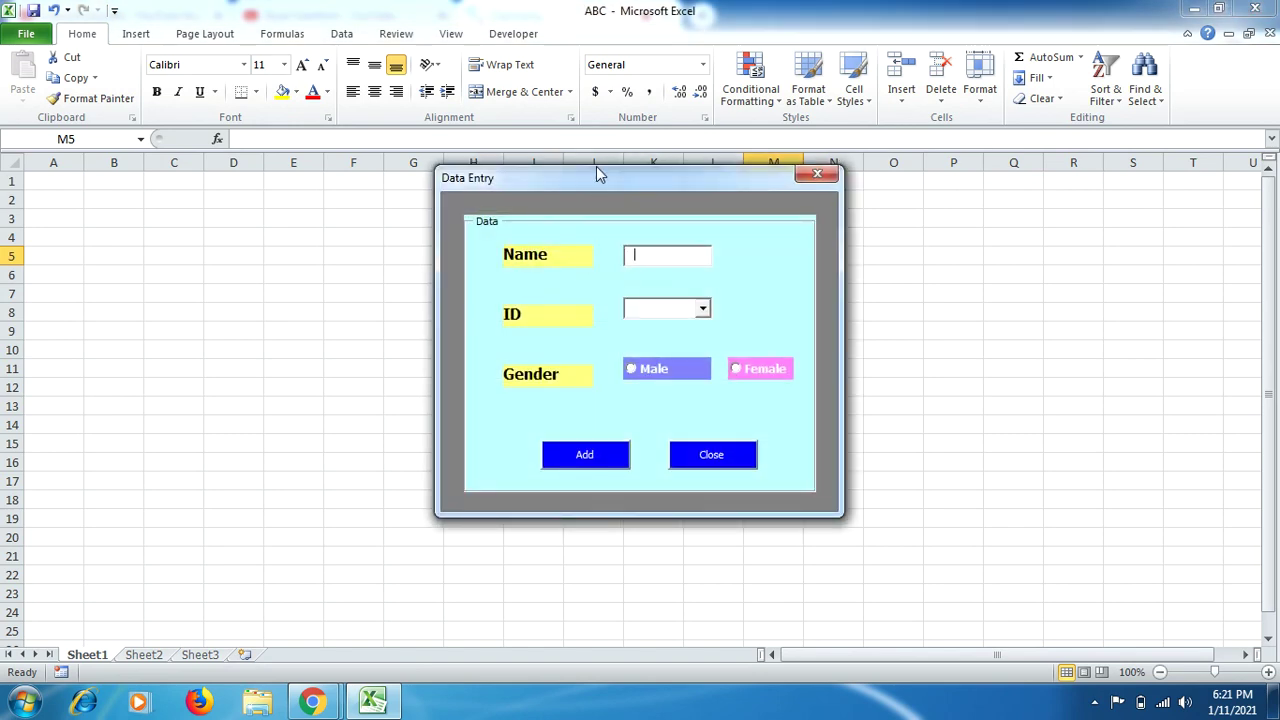
{"action": "left_click", "coordinate": [814, 176]}
{"action": "left_click", "coordinate": [549, 276]}
{"action": "left_click", "coordinate": [818, 175]}
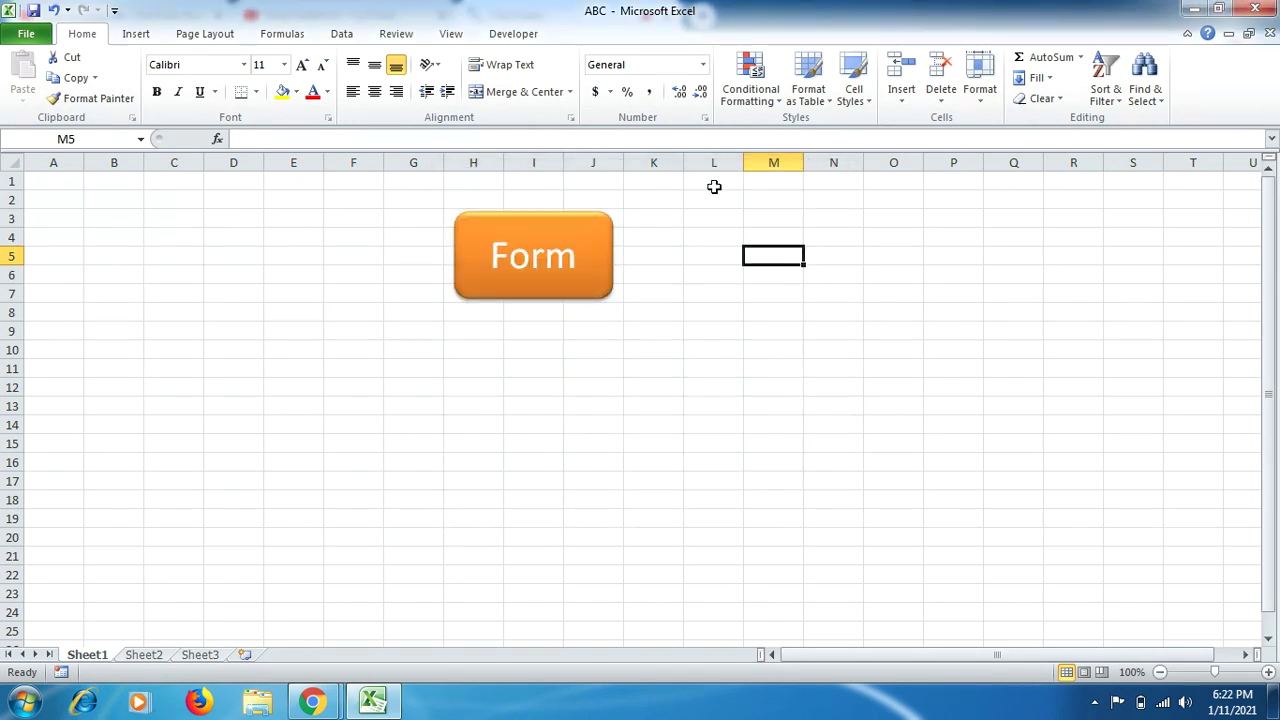
{"action": "left_click", "coordinate": [510, 34]}
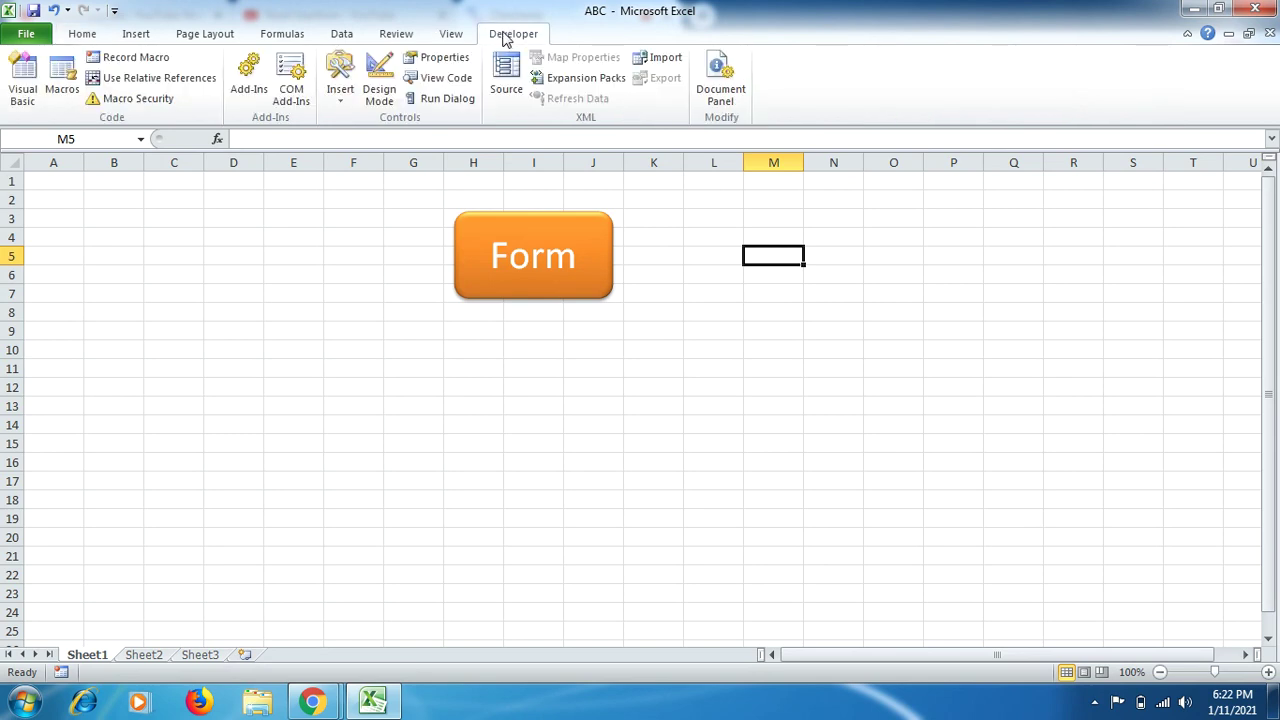
{"action": "left_click", "coordinate": [22, 82]}
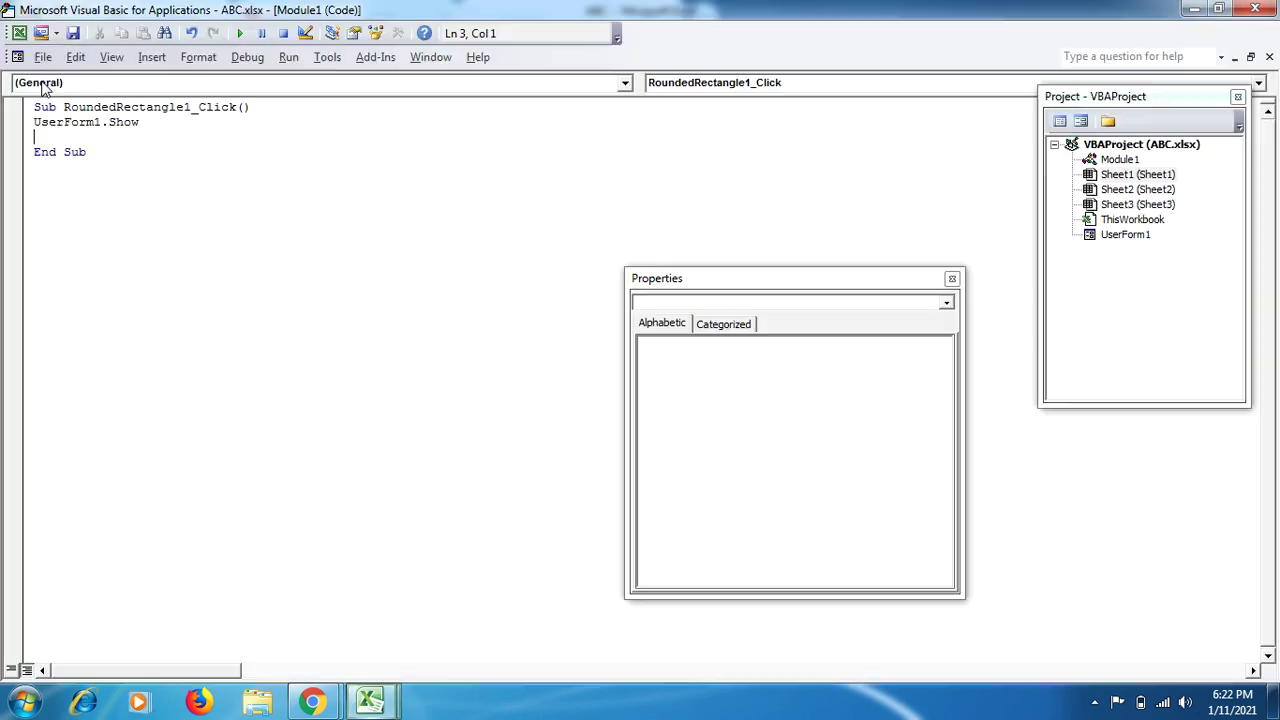
{"action": "double_click", "coordinate": [1128, 236]}
{"action": "double_click", "coordinate": [397, 280]}
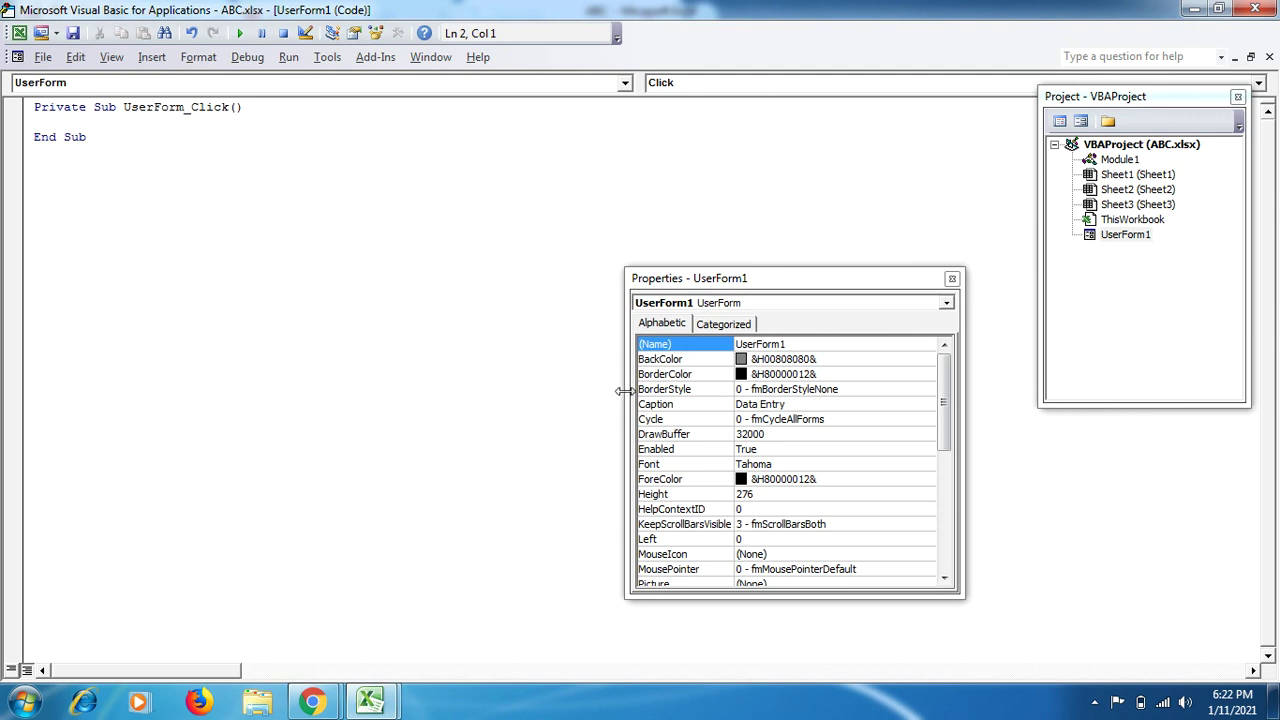
{"action": "left_click_drag", "start_coordinate": [622, 391], "coordinate": [714, 395]}
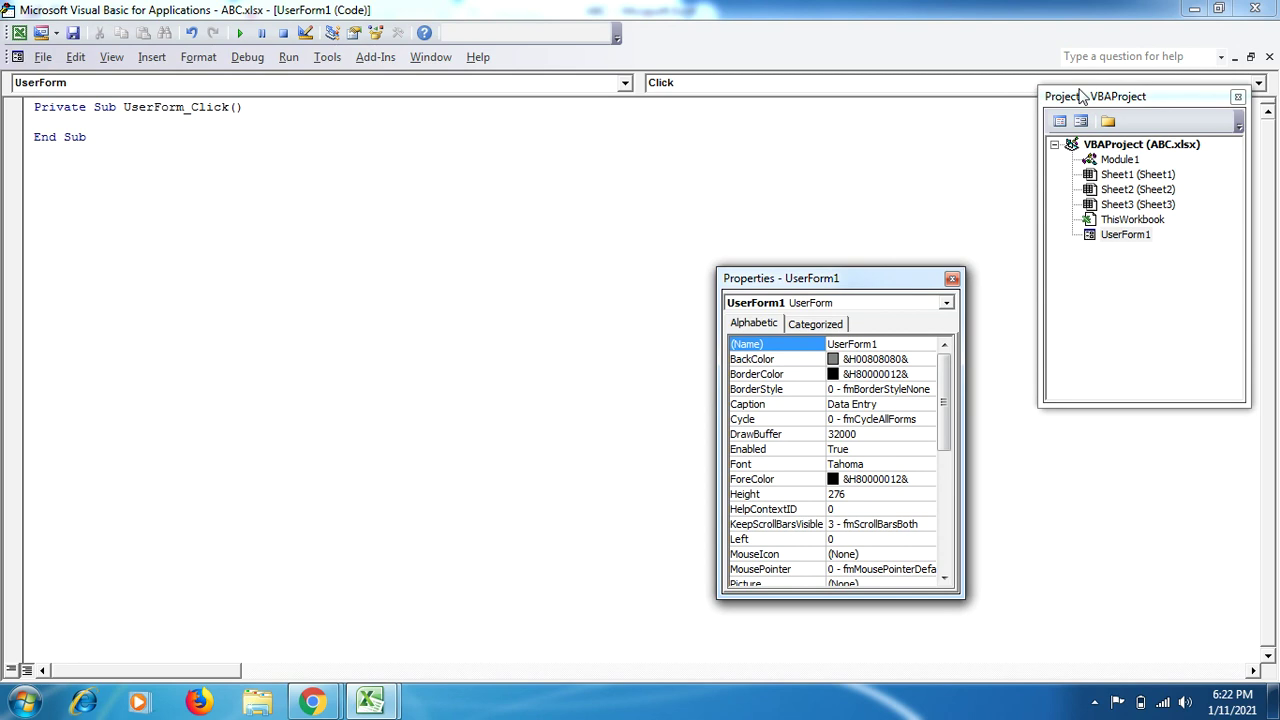
{"action": "left_click", "coordinate": [1193, 8]}
{"action": "left_click", "coordinate": [662, 317]}
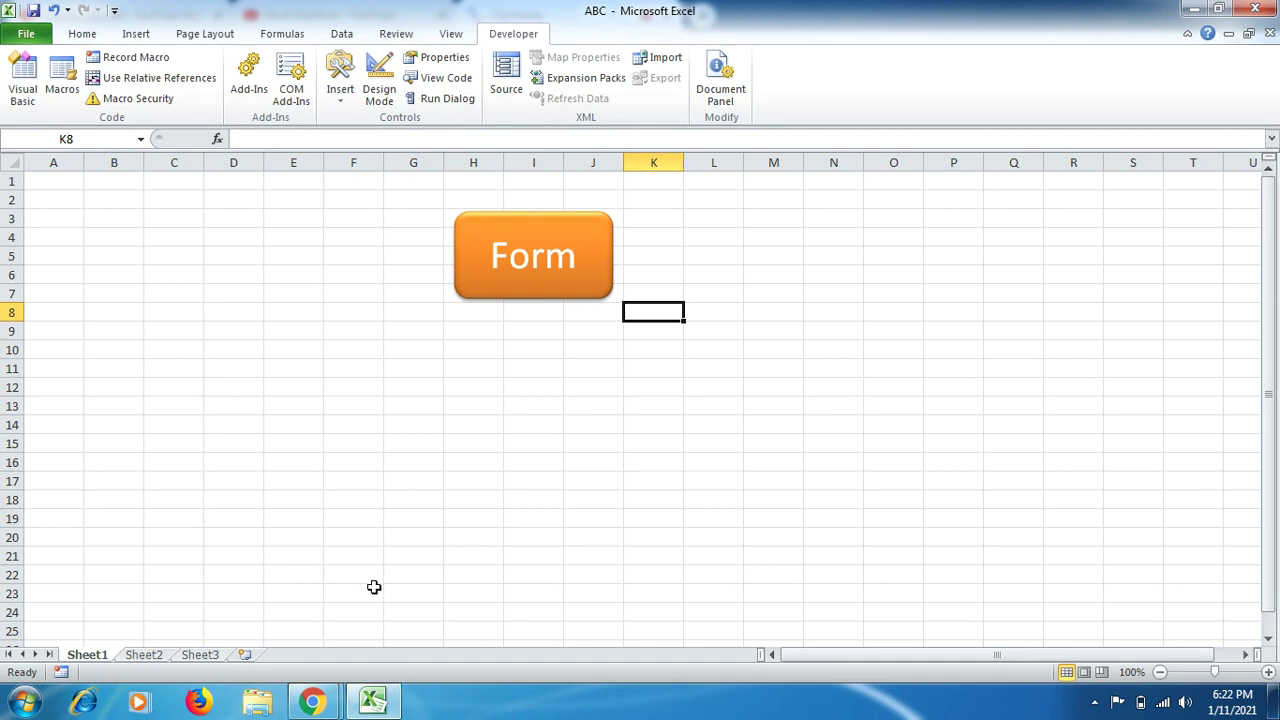
{"action": "mouse_move", "coordinate": [386, 709]}
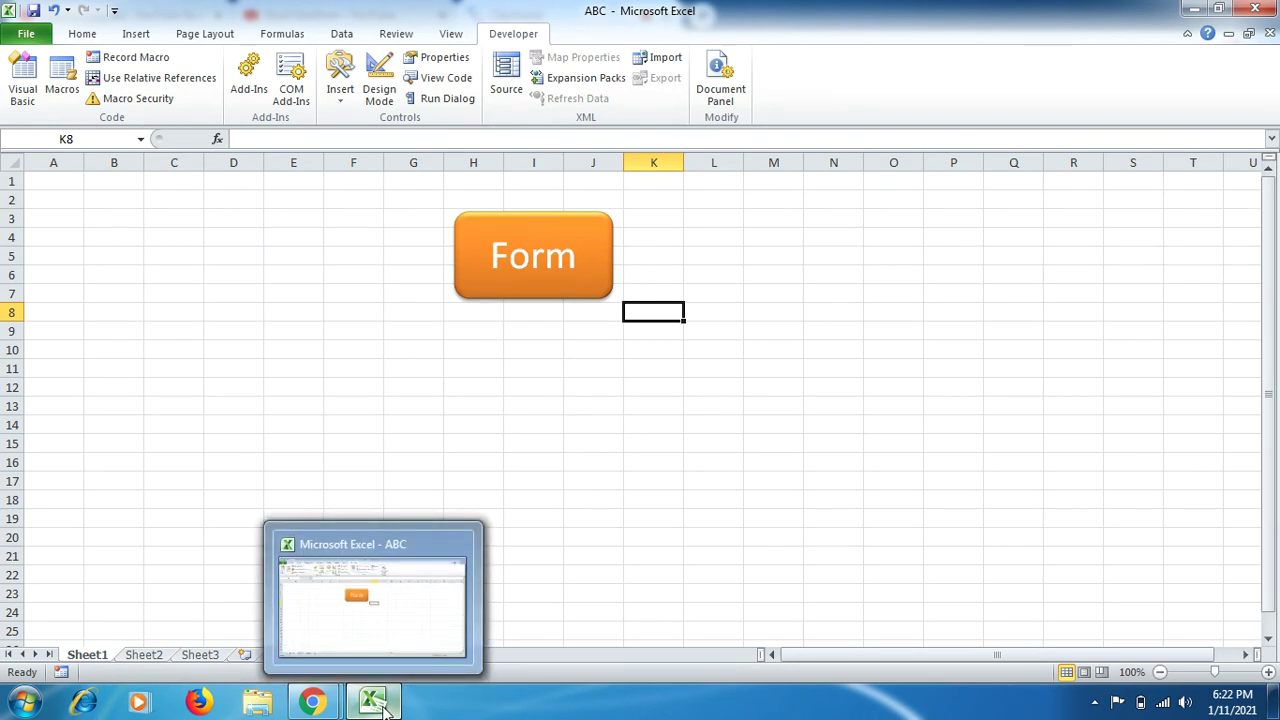